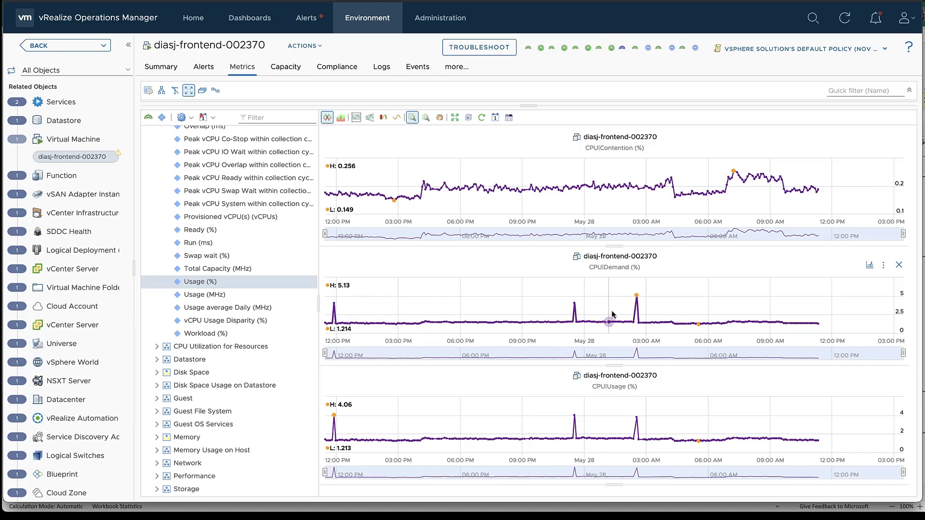
Turn on dynamic thresholds for the metric charts and inspect the threshold bands on CPU Demand and CPU Contention
mouse_move(612, 315)
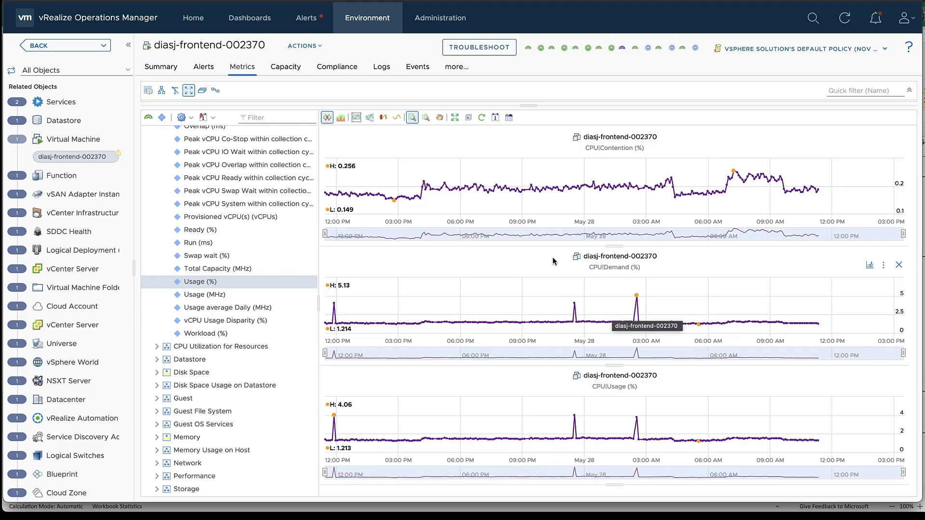
left_click(356, 120)
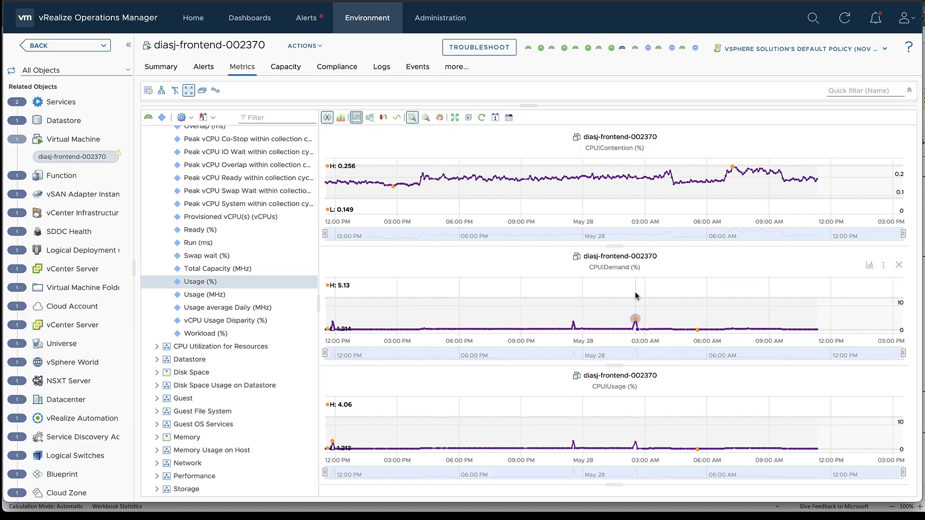
mouse_move(634, 298)
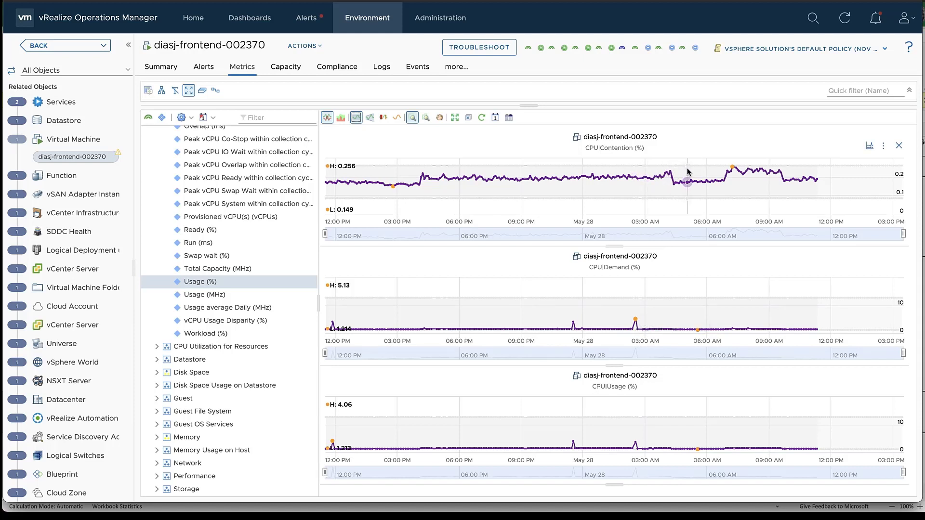
mouse_move(713, 177)
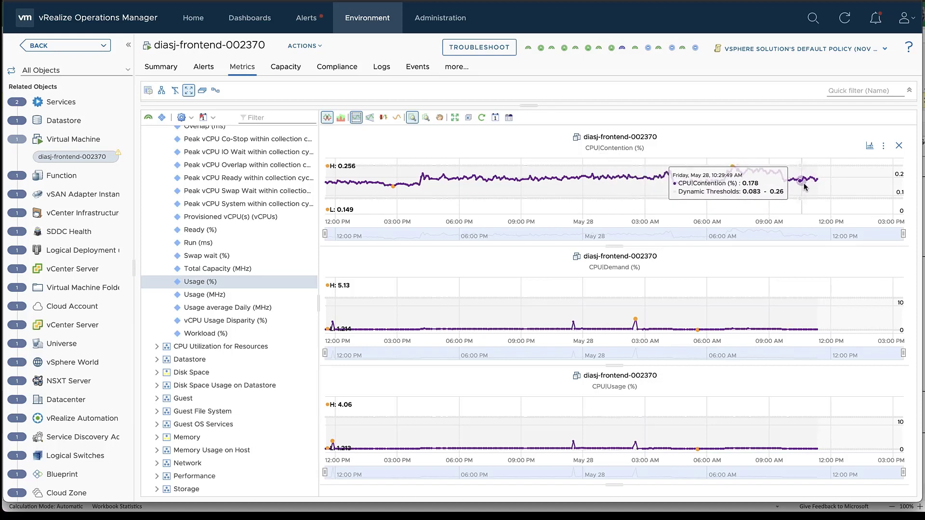
Zoom the CPU Contention and CPU Demand charts individually to the period from about 10:30 AM on May 28 onward
left_click_drag(801, 191, 875, 192)
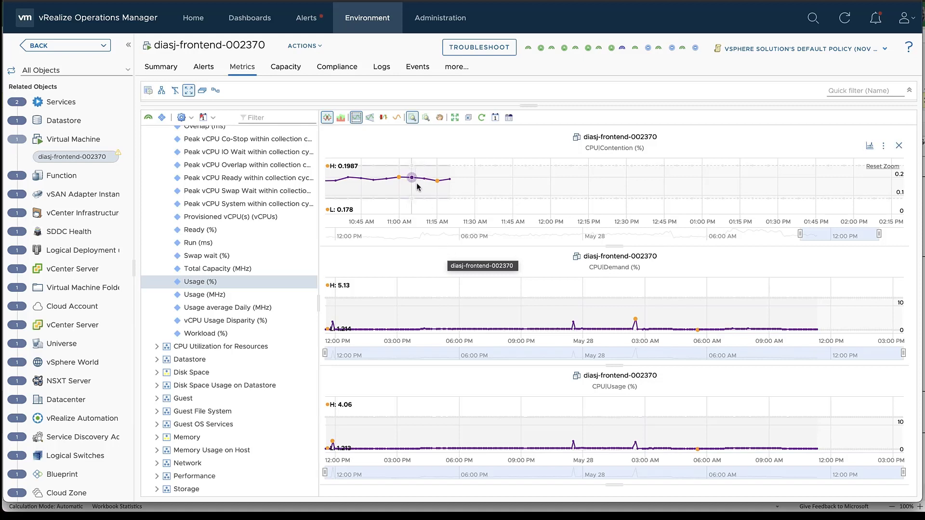
mouse_move(482, 180)
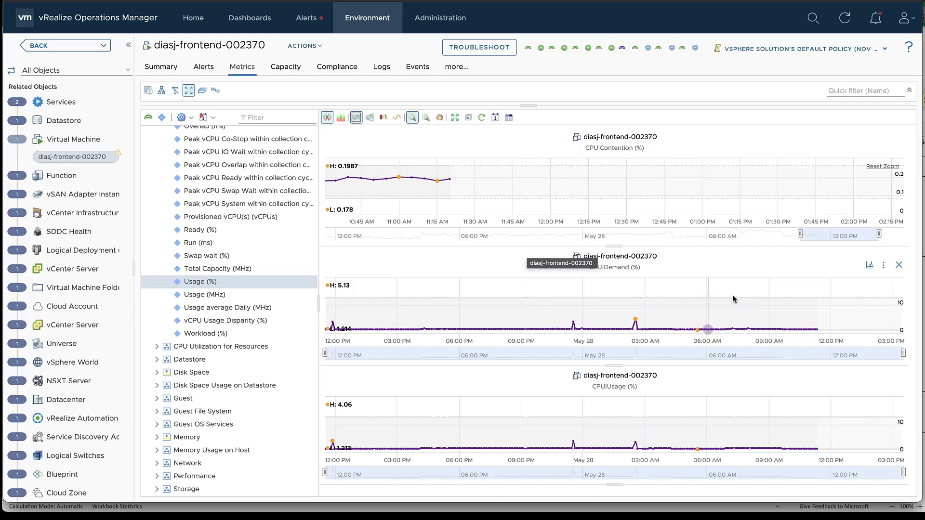
left_click_drag(797, 313, 864, 317)
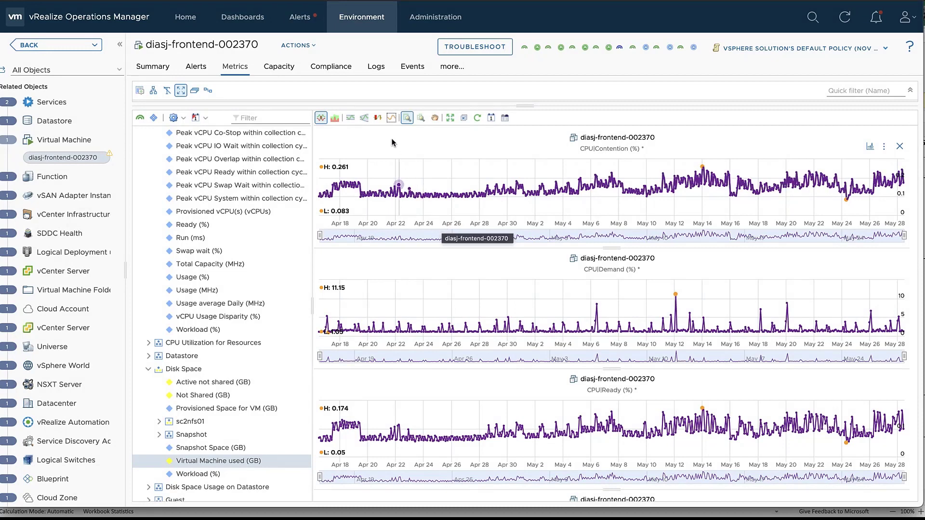
Show the trend line on all the metric charts and review it from CPU Contention to Virtual Machine used
scroll(463, 308, "down", 3)
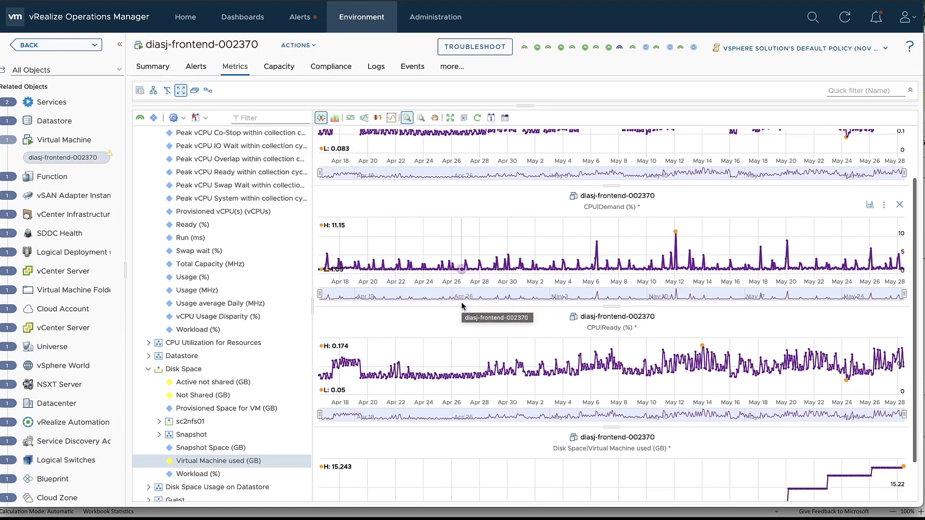
scroll(462, 306, "up", 3)
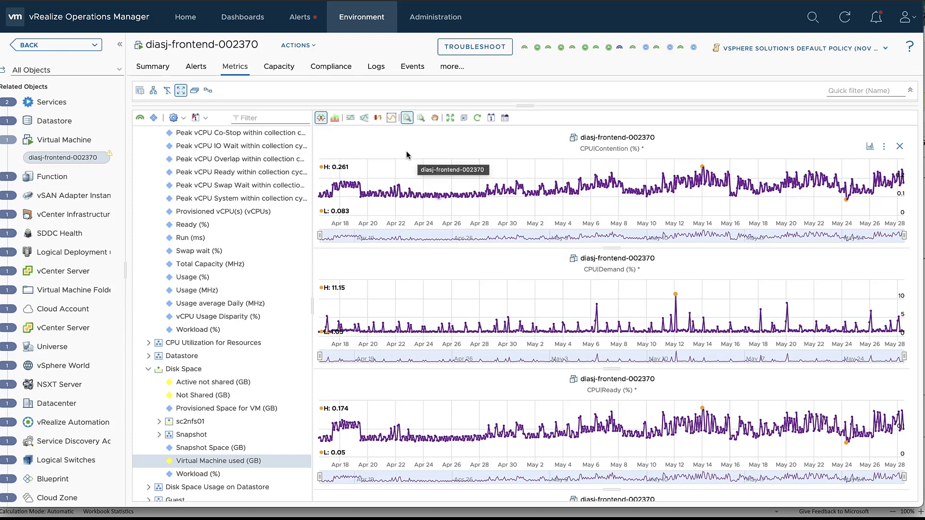
left_click(391, 119)
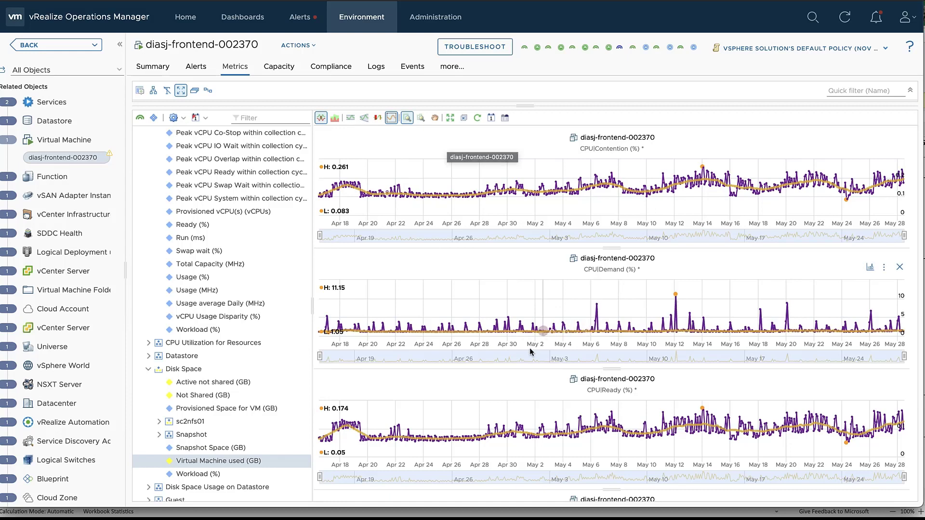
scroll(530, 353, "down", 2)
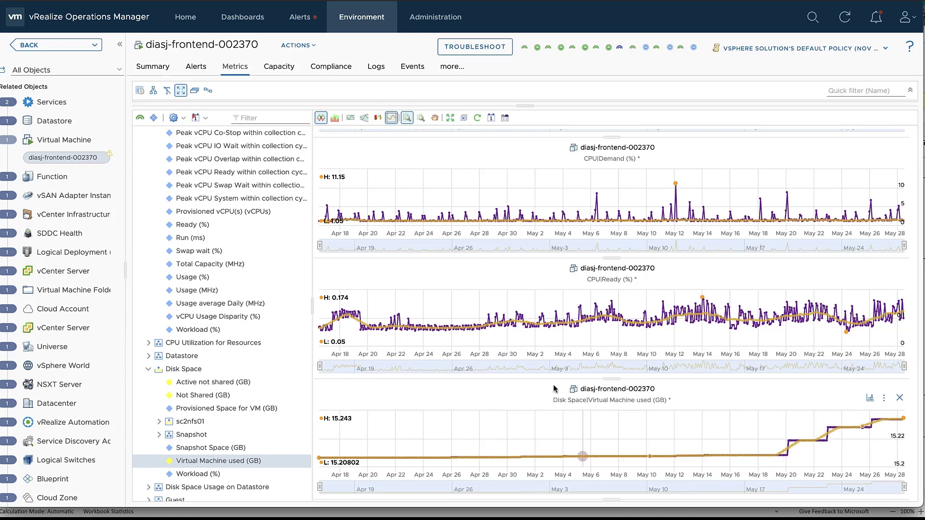
scroll(546, 364, "up", 3)
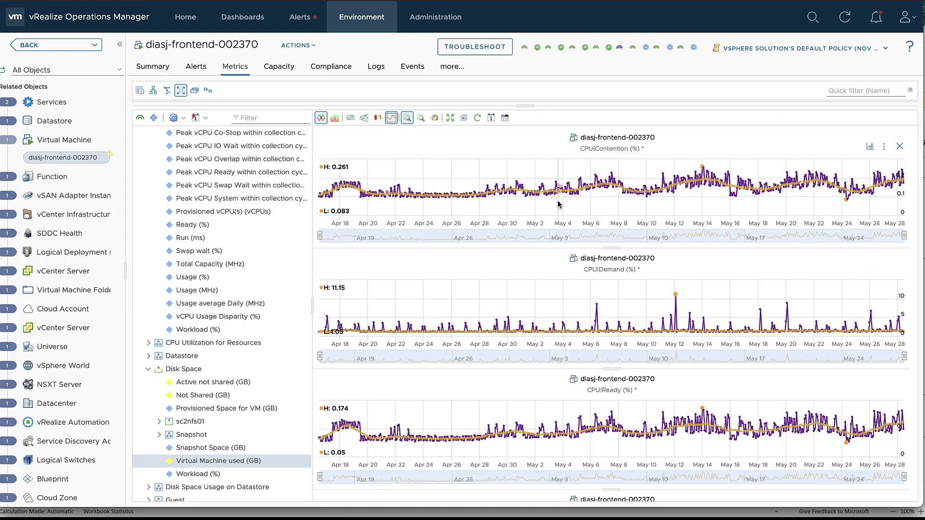
mouse_move(598, 206)
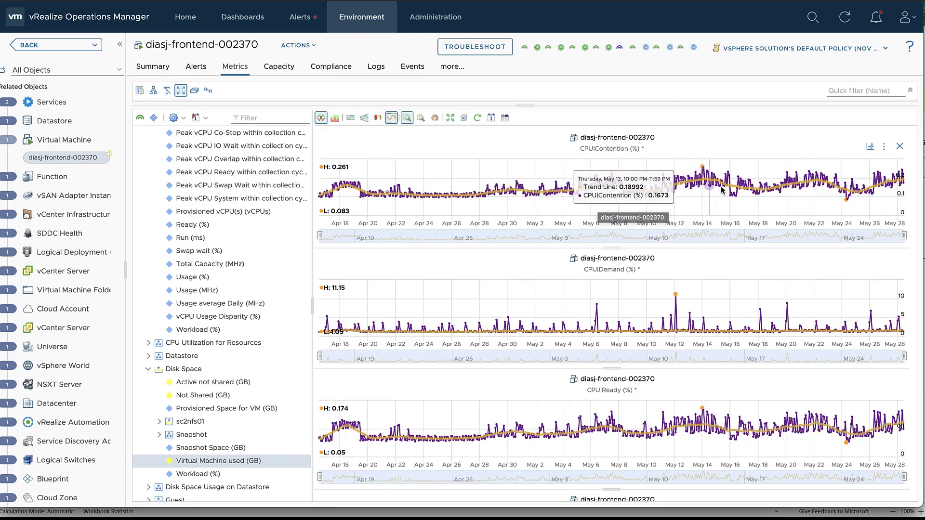
Zoom only the CPU Contention chart to about May 14 to May 17, and reset its zoom
left_click_drag(745, 190, 753, 192)
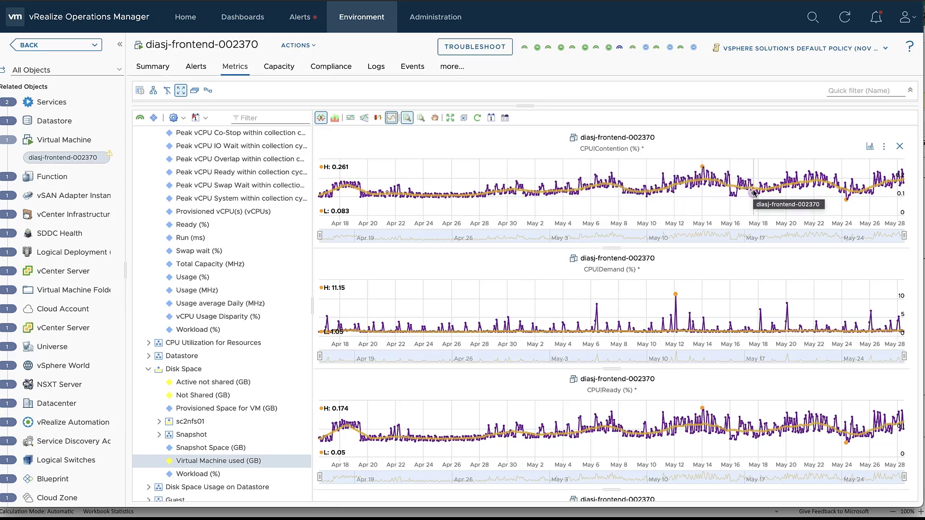
left_click_drag(705, 212, 755, 213)
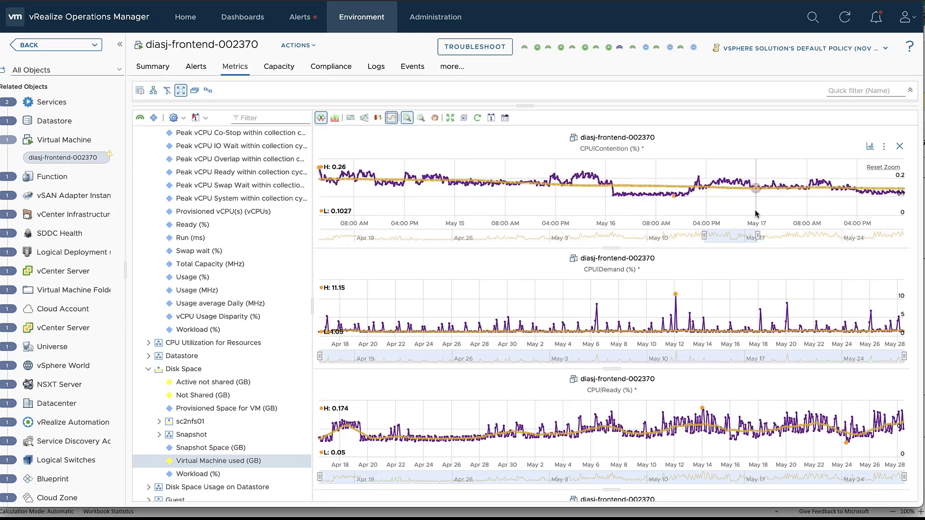
left_click(408, 123)
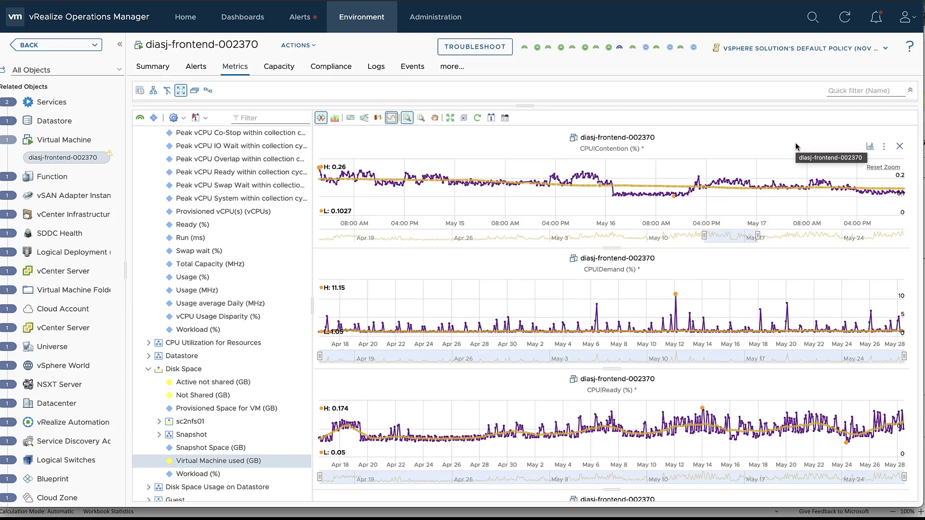
left_click(880, 167)
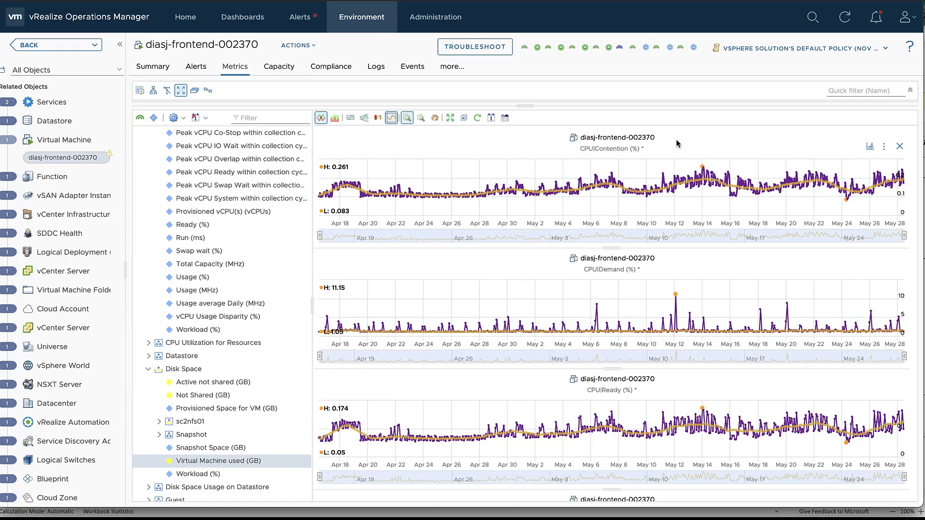
Enable zooming of all charts together, zoom to about May 15 to May 18, and compare the four charts
left_click(420, 119)
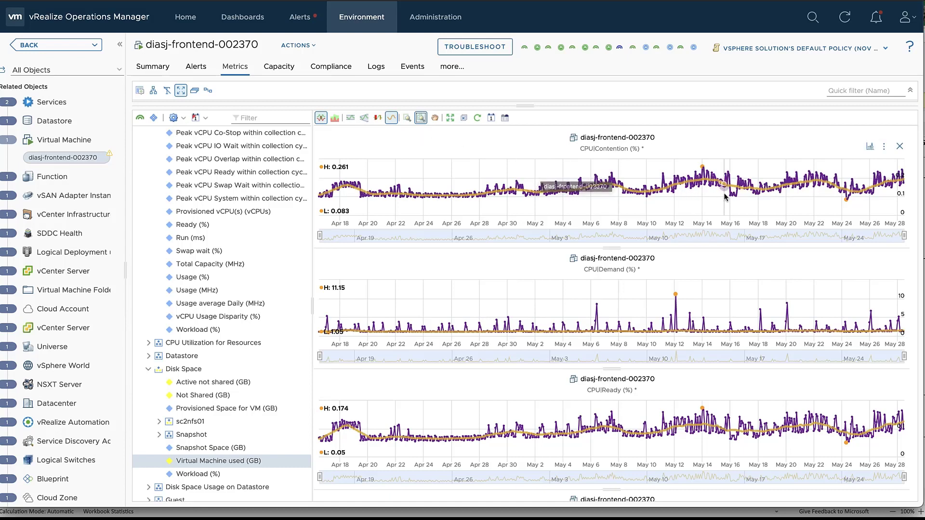
left_click_drag(722, 195, 759, 206)
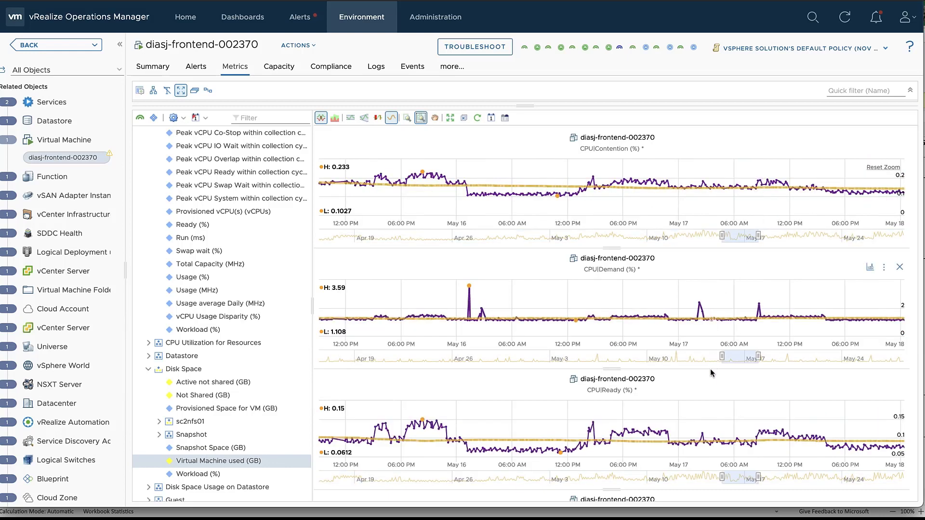
scroll(587, 380, "down", 2)
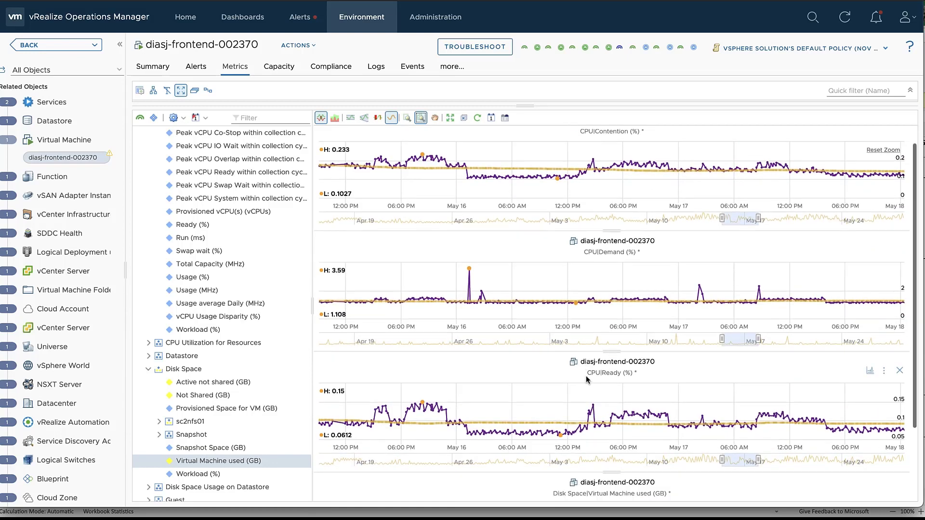
scroll(587, 380, "up", 2)
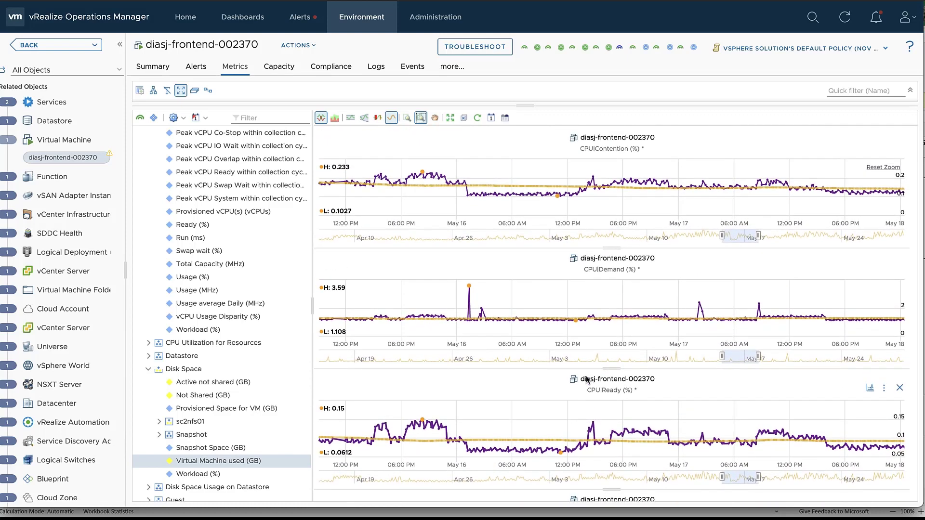
scroll(587, 380, "down", 2)
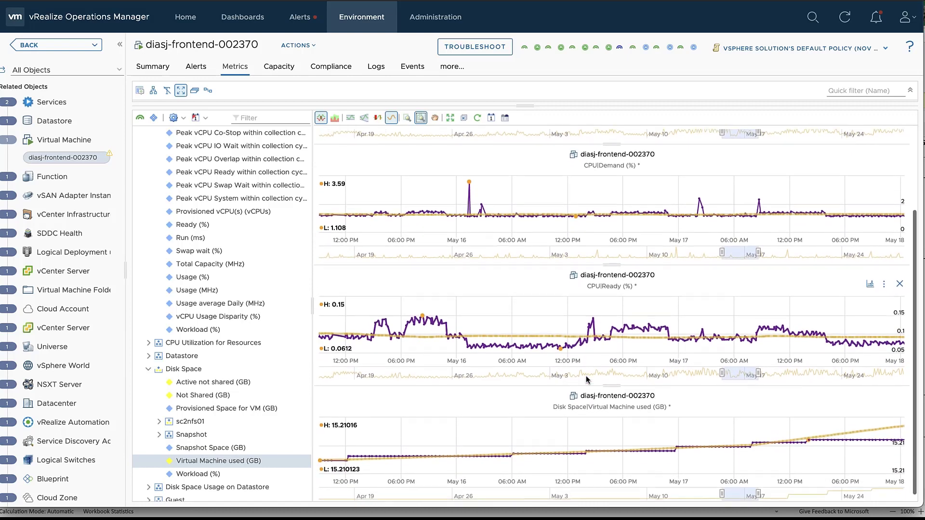
scroll(475, 210, "up", 2)
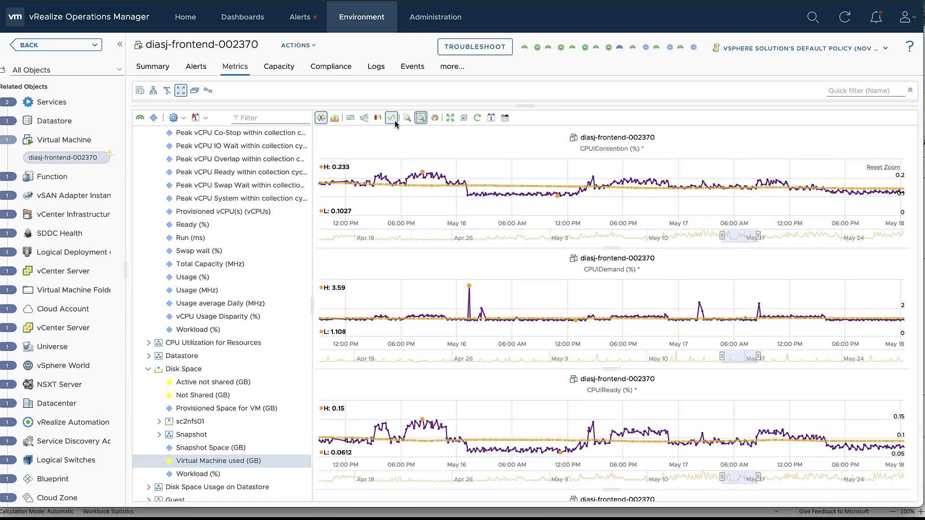
Switch back to single-chart zoom, zoom CPU Contention to about 10:30 PM May 15 to 6:30 AM May 16, and reset it
left_click(407, 118)
left_click_drag(442, 179, 516, 250)
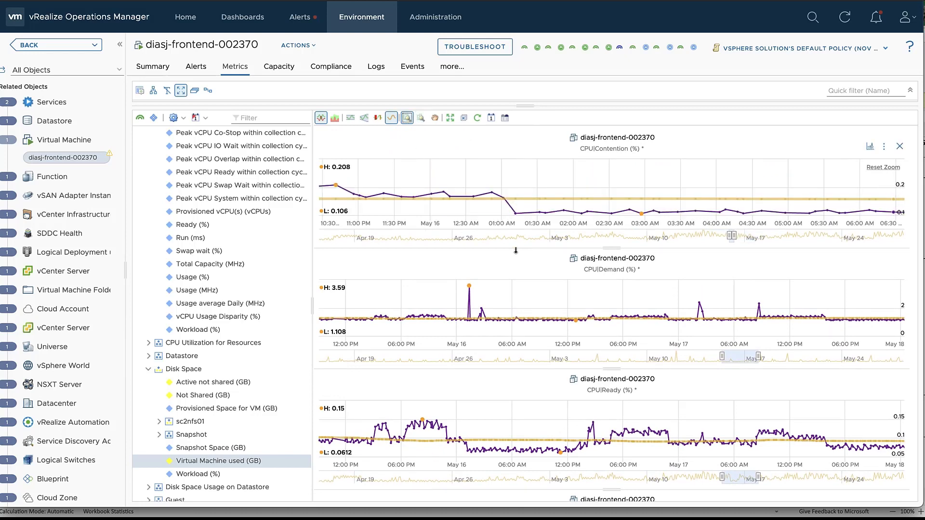
left_click(883, 168)
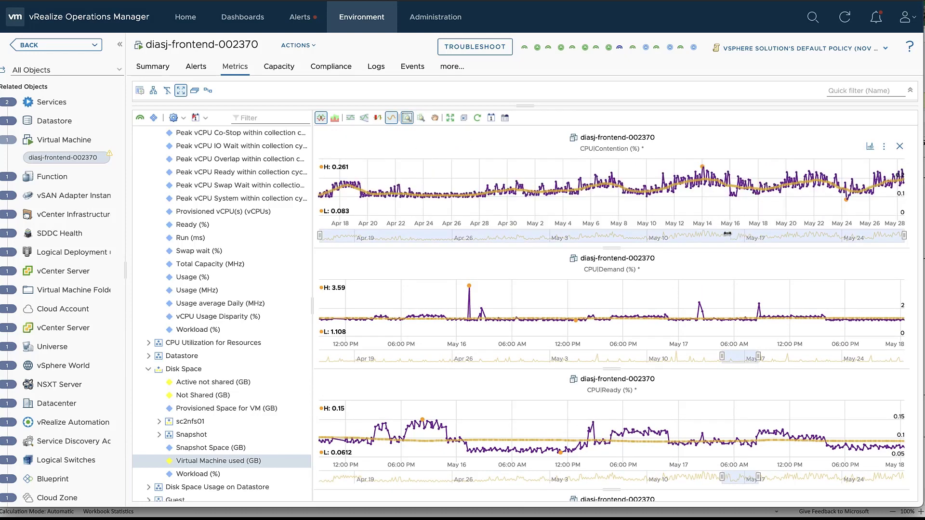
Restore all the charts to their full six-week range and hide the trend line
left_click(450, 118)
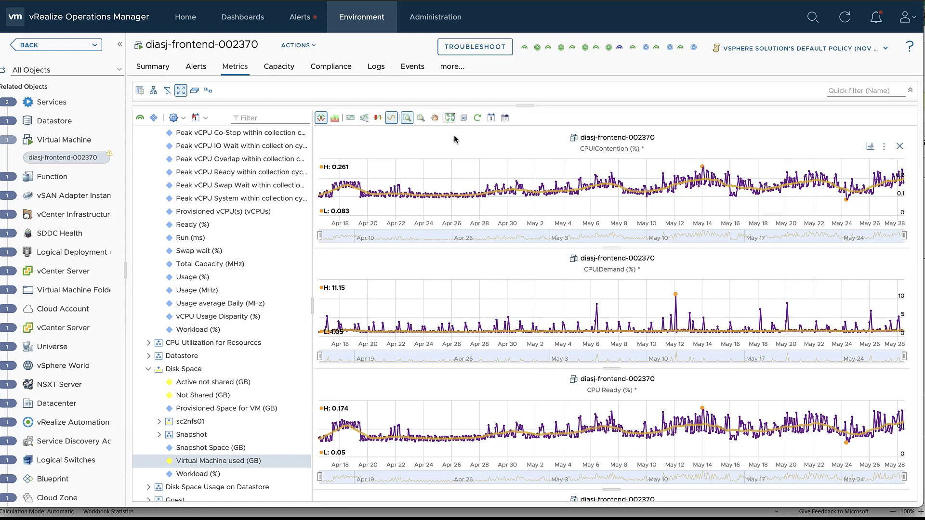
left_click(392, 120)
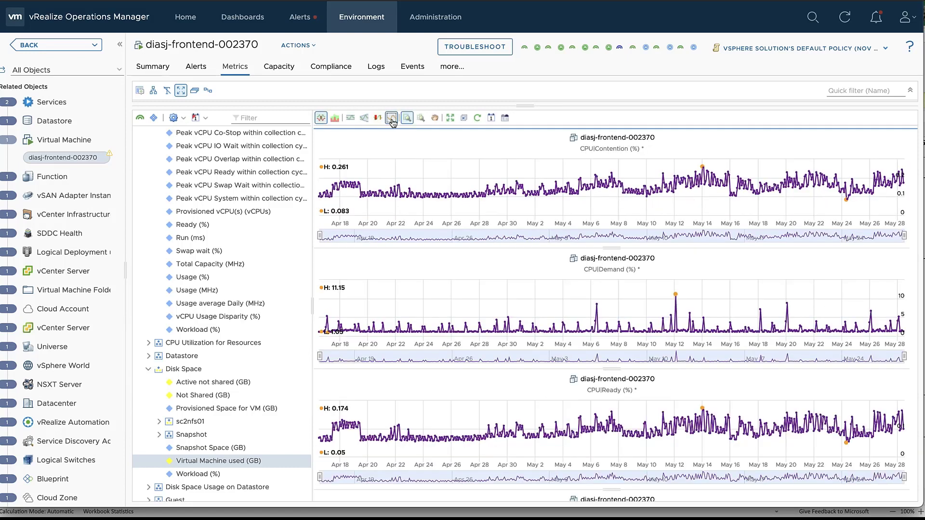
Set the charts' date range to Last 24 hours, check the other range options, and apply the range
left_click(492, 118)
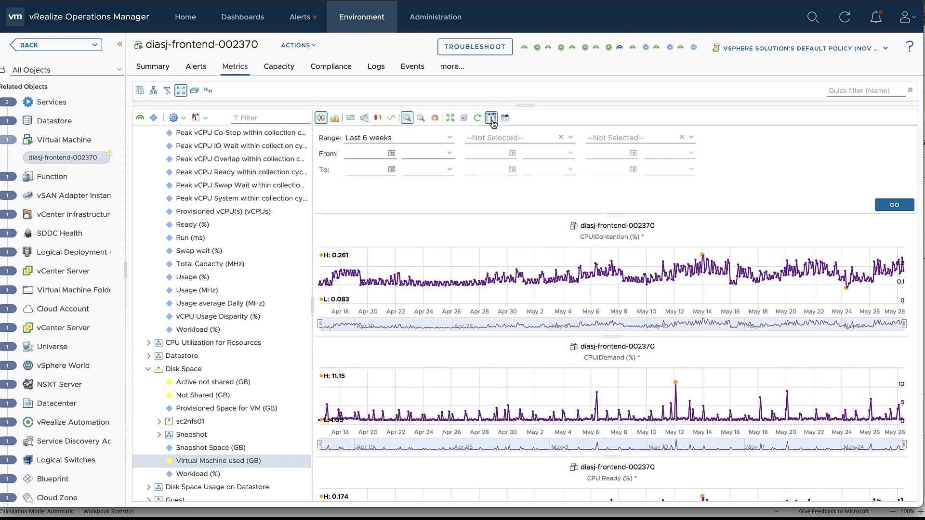
left_click(450, 139)
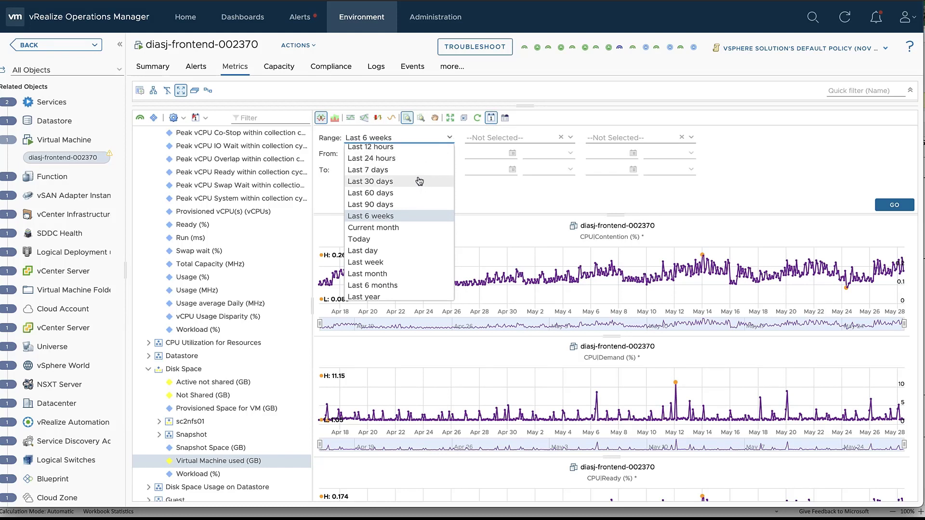
left_click(420, 160)
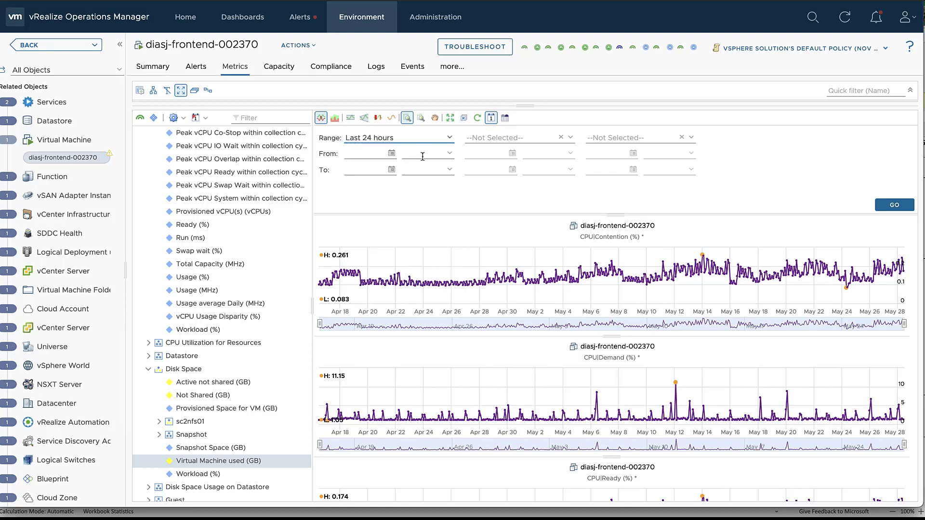
left_click(450, 139)
scroll(414, 212, "up", 1)
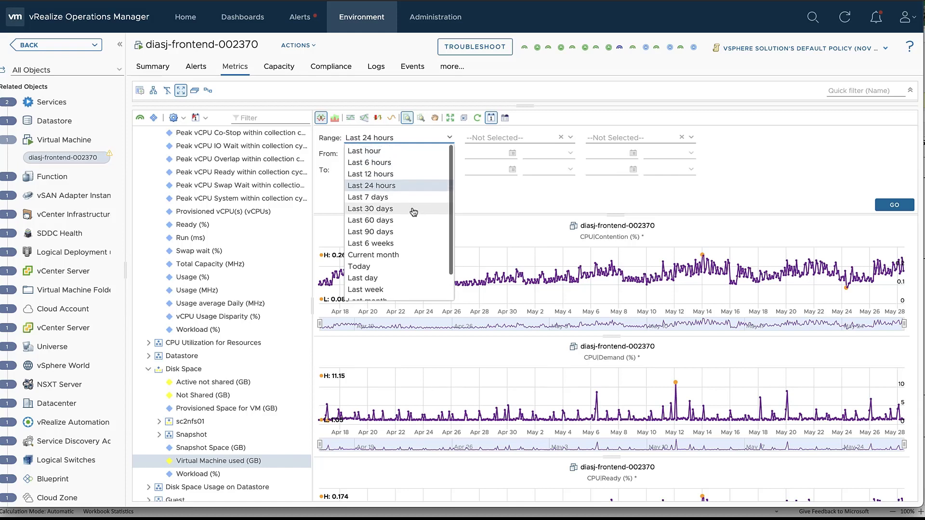
scroll(413, 212, "down", 1)
scroll(413, 212, "down", 1)
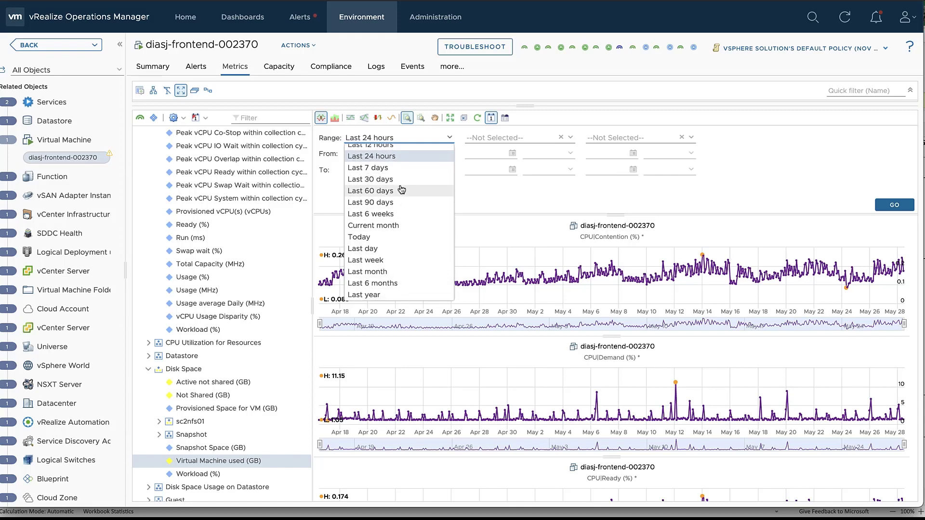
scroll(403, 160, "up", 1)
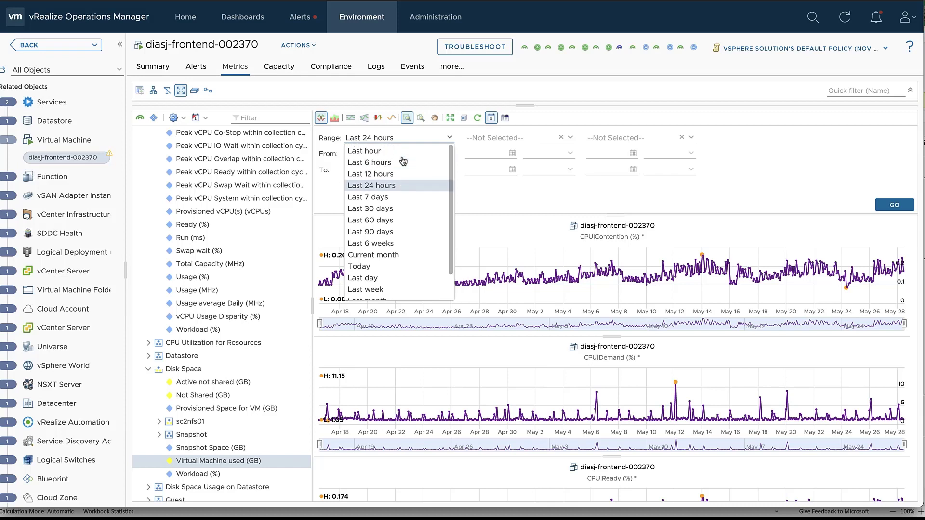
scroll(403, 160, "down", 1)
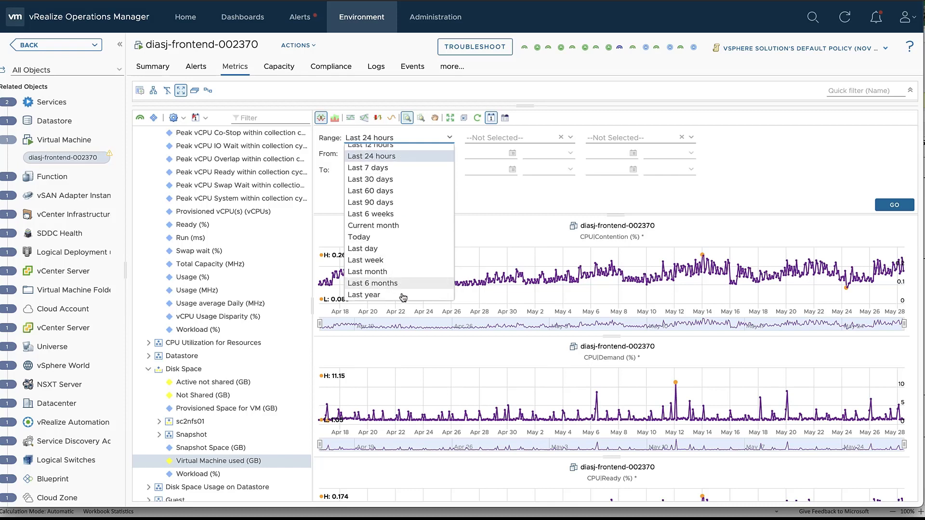
left_click(894, 204)
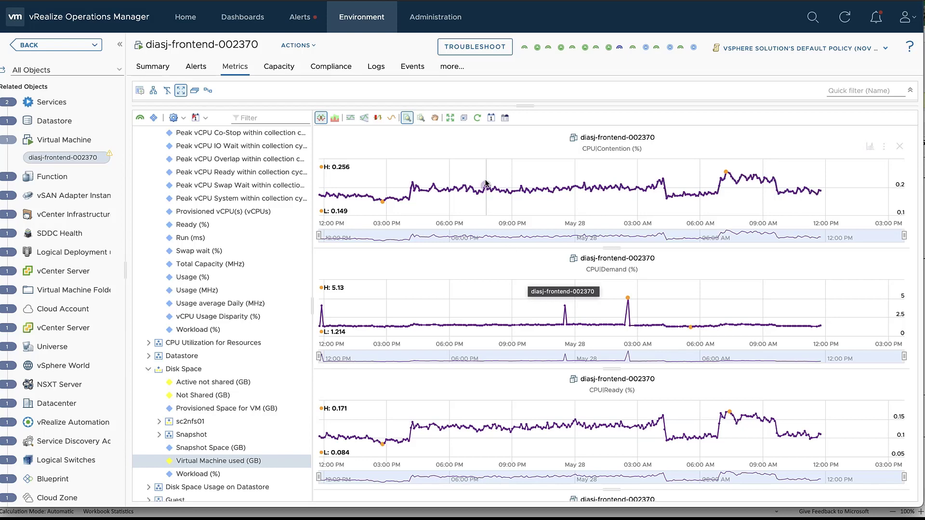
Add Previous Period 1 as a comparison to the last 24 hours, apply it, and compare the two periods across the charts
left_click(491, 118)
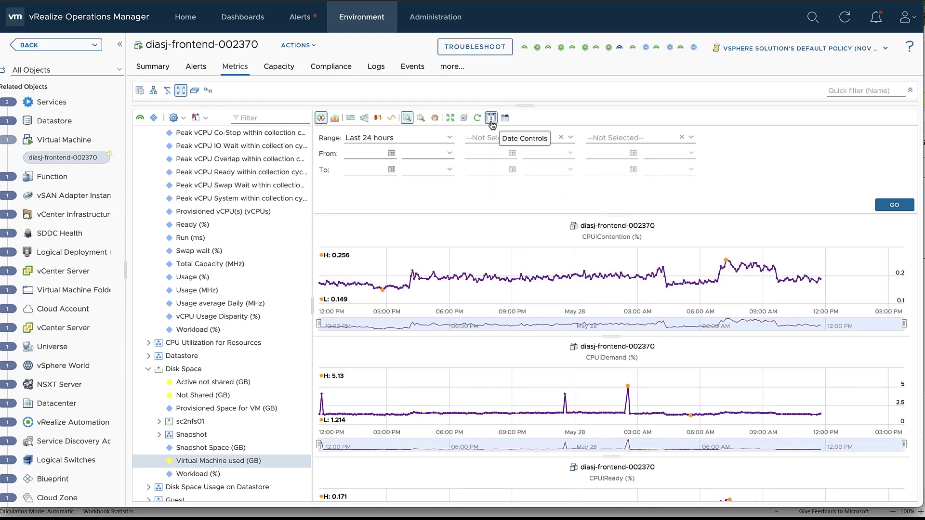
left_click(571, 138)
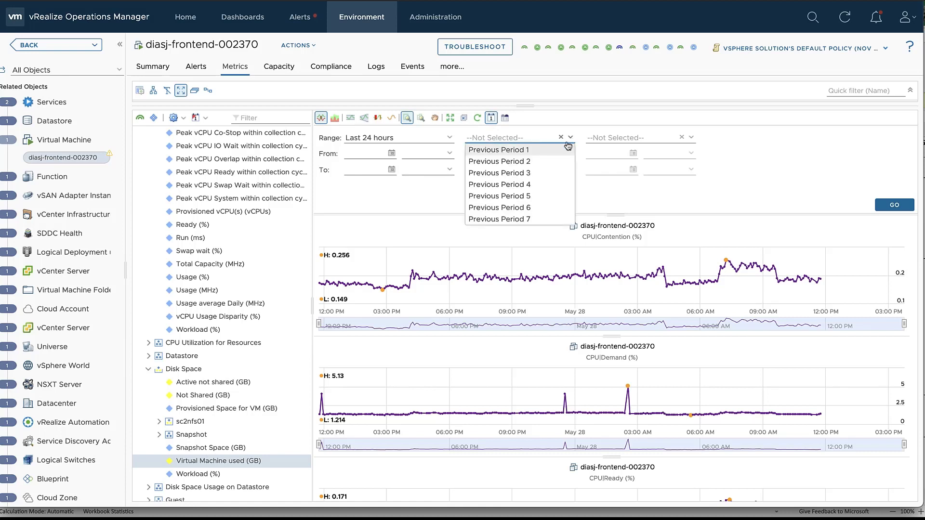
left_click(536, 149)
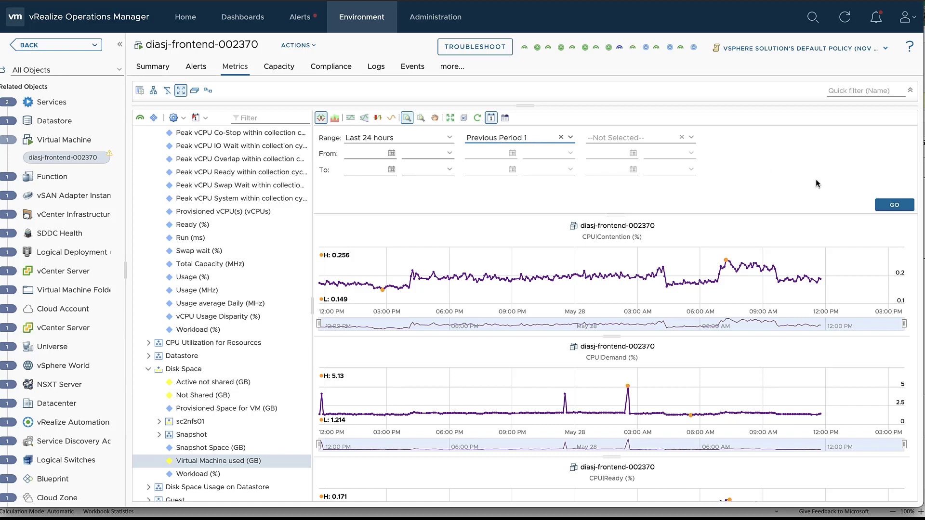
left_click(894, 205)
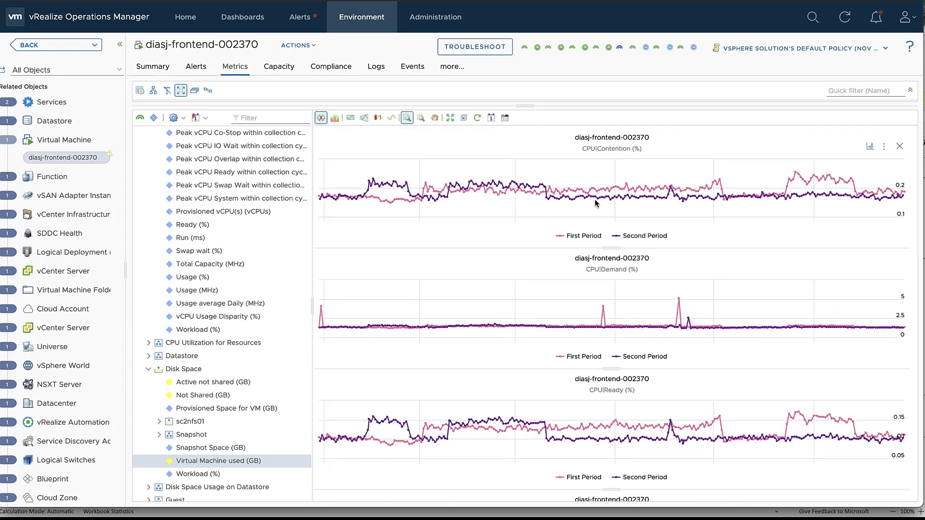
mouse_move(608, 204)
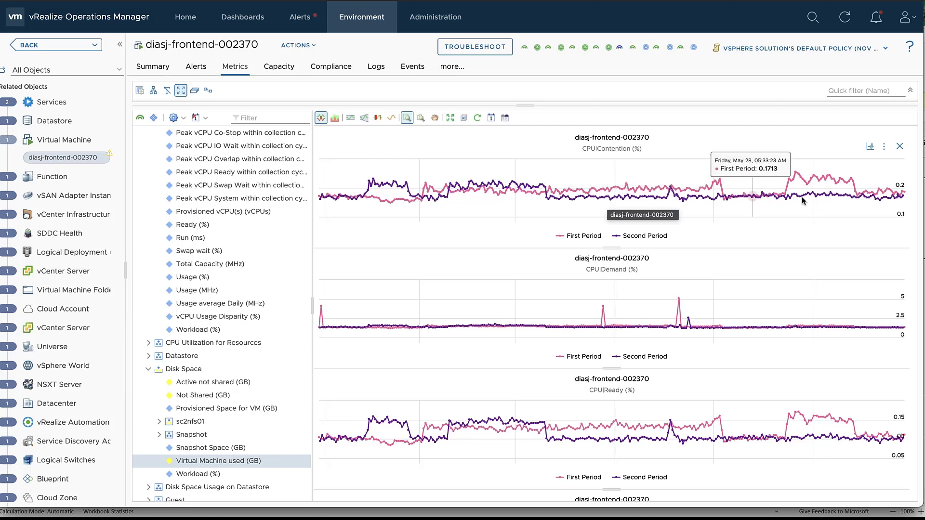
scroll(803, 234, "down", 1)
scroll(804, 234, "down", 2)
scroll(804, 234, "up", 3)
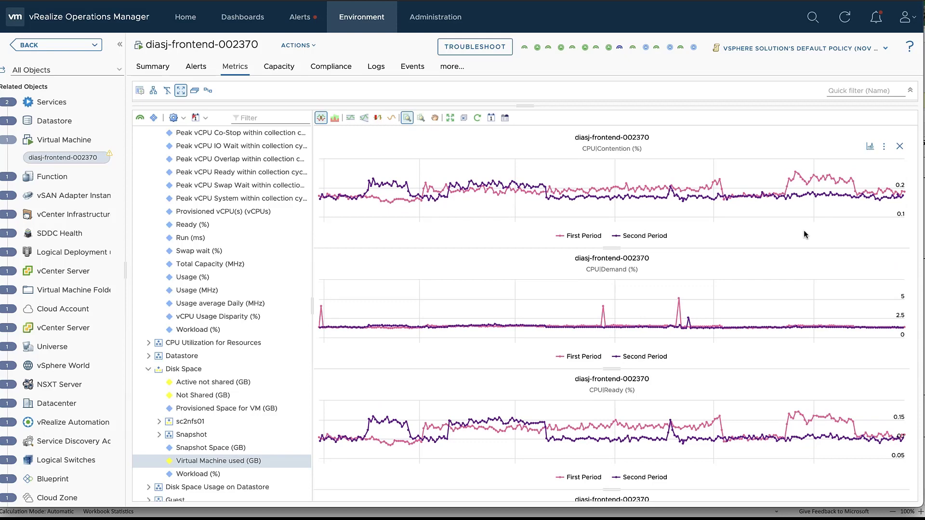
Add Previous Period 2 as a third comparison period and apply it, then zoom into the middle of the CPU Contention chart and reset it
left_click(491, 118)
left_click(685, 140)
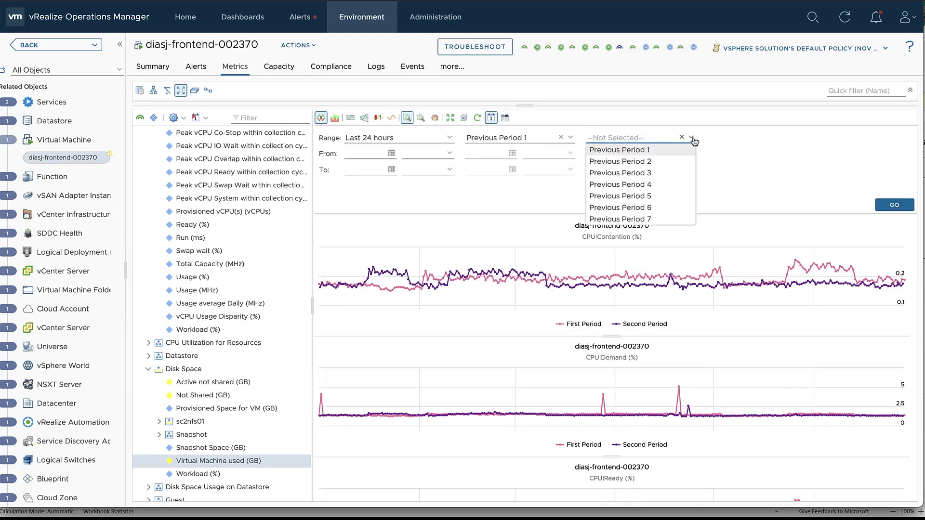
left_click(662, 162)
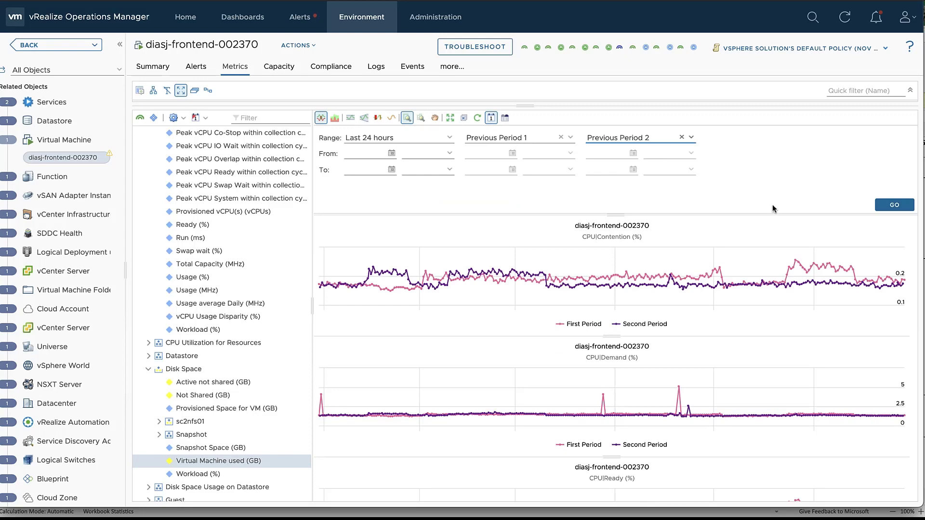
left_click(882, 209)
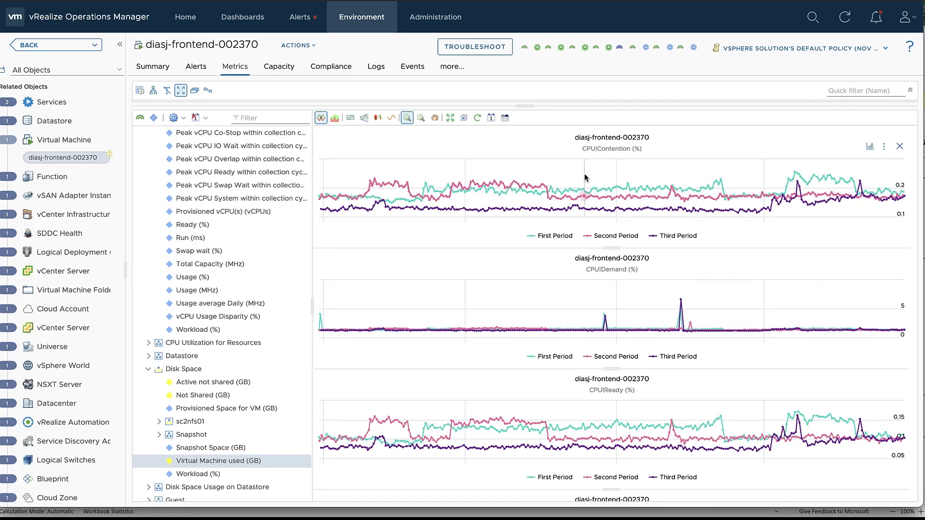
left_click_drag(585, 178, 733, 191)
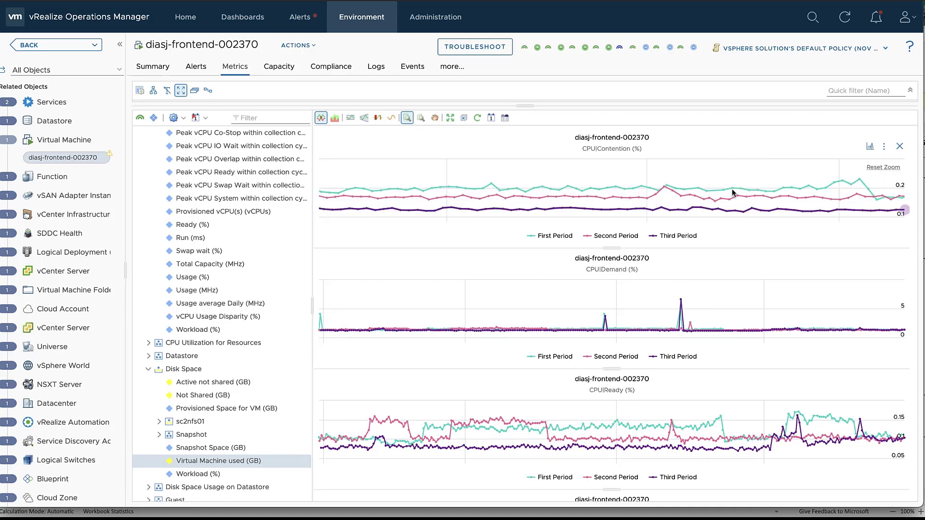
left_click(876, 170)
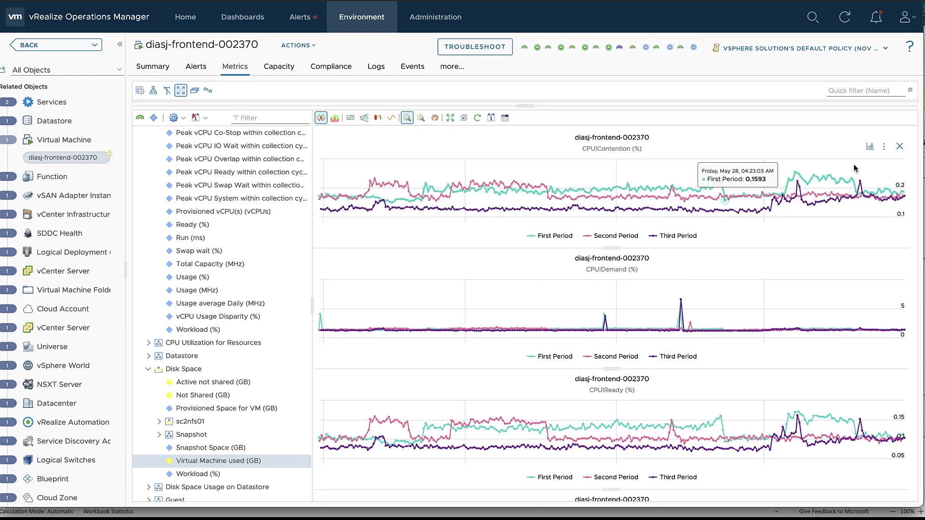
Reopen the date controls, check the range and start-date choices, and clear the Previous Period 1 comparison
left_click(491, 119)
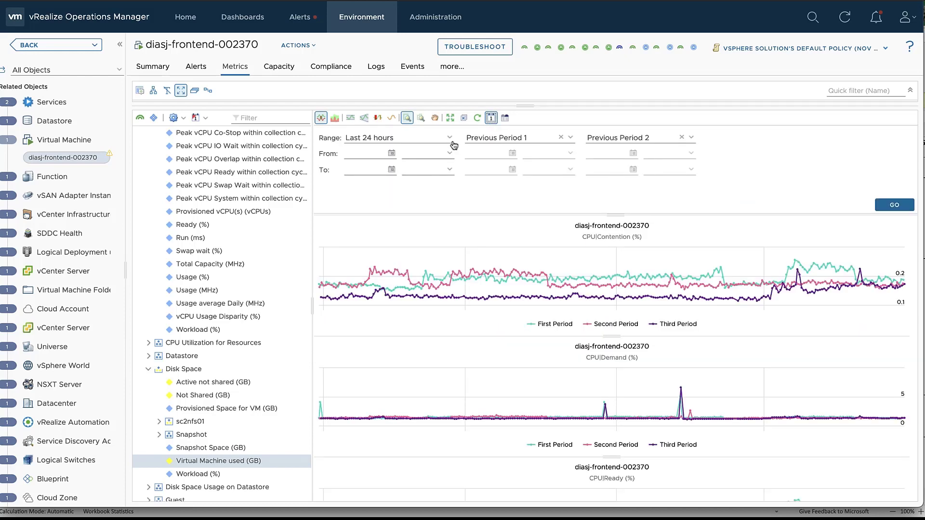
left_click(450, 141)
left_click(451, 140)
left_click(392, 154)
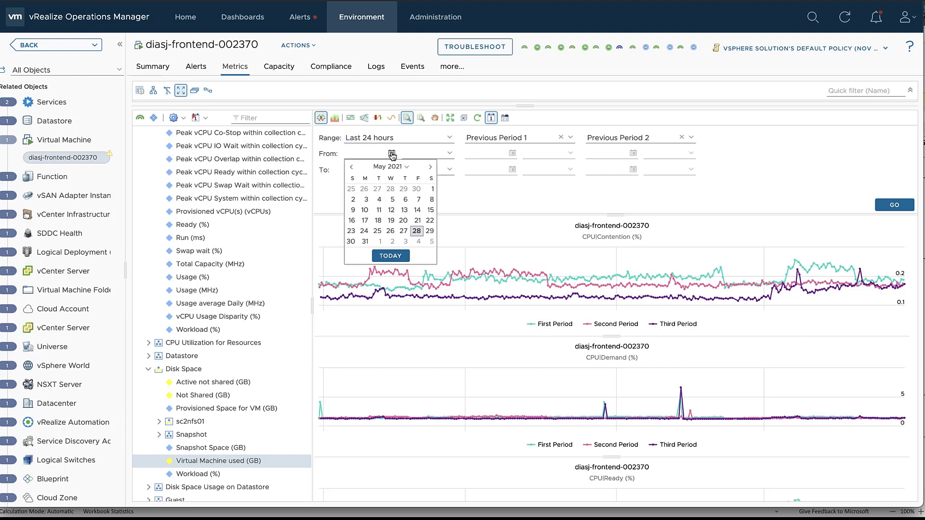
left_click(392, 153)
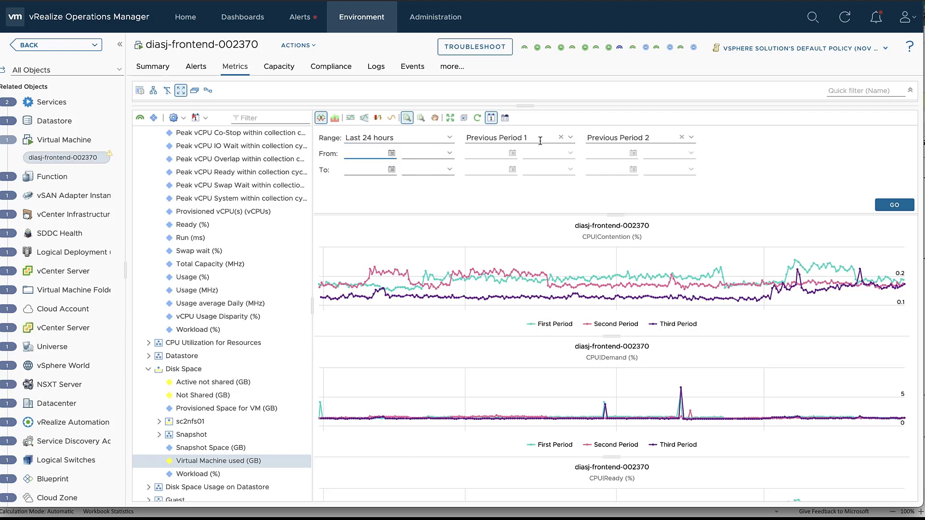
left_click(560, 137)
Apply a custom date range from 5/12/21 12:00 AM to 5/13/21 11:55 PM to all the charts, and review the date controls
left_click(392, 153)
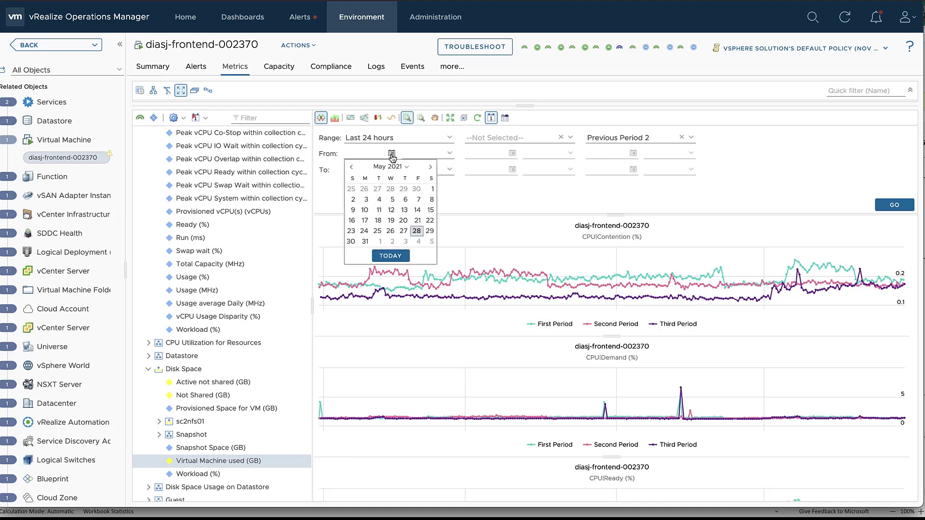
left_click(391, 209)
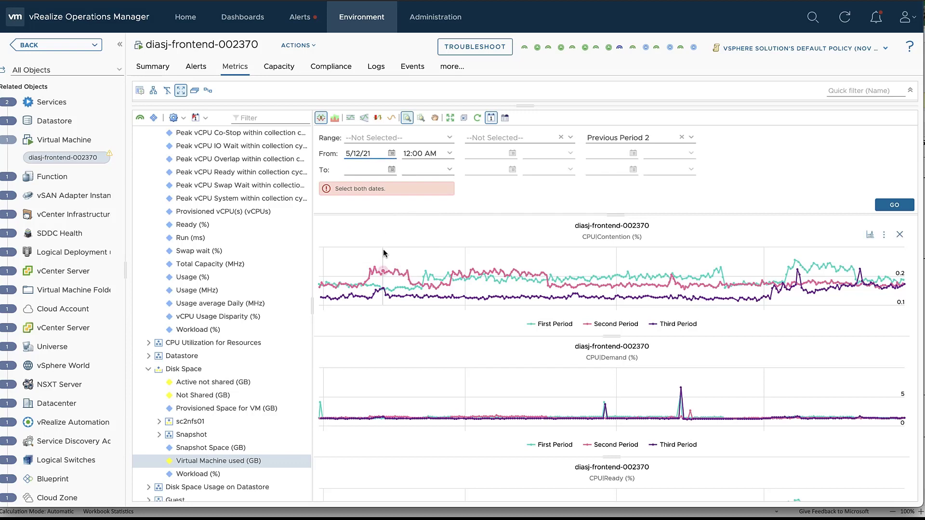
left_click(392, 169)
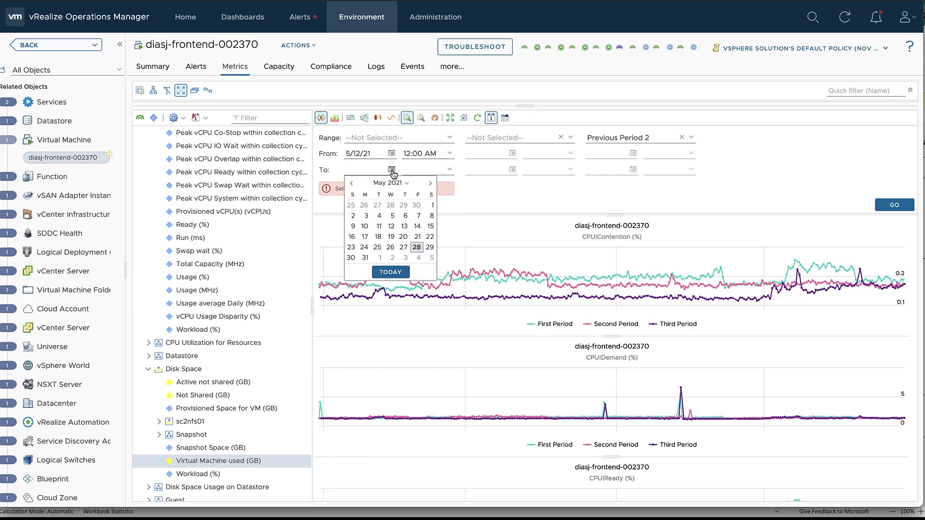
left_click(405, 226)
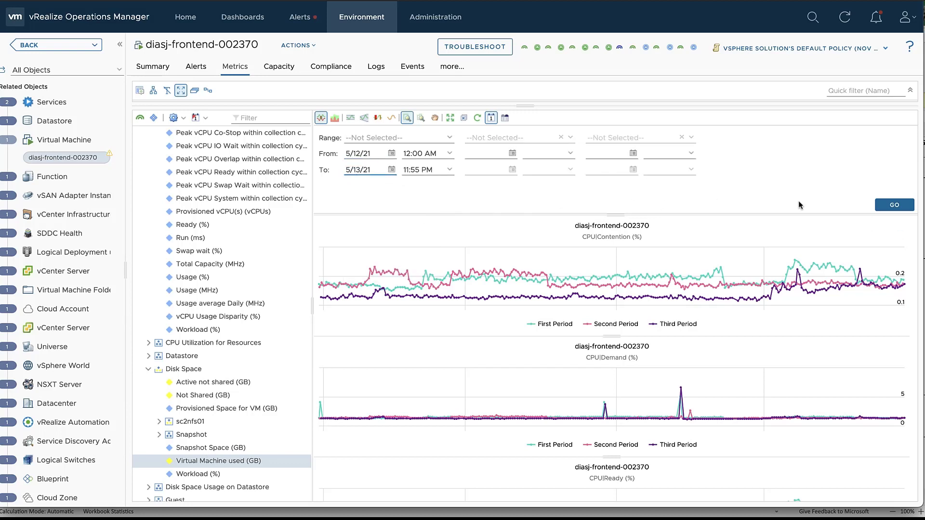
left_click(894, 205)
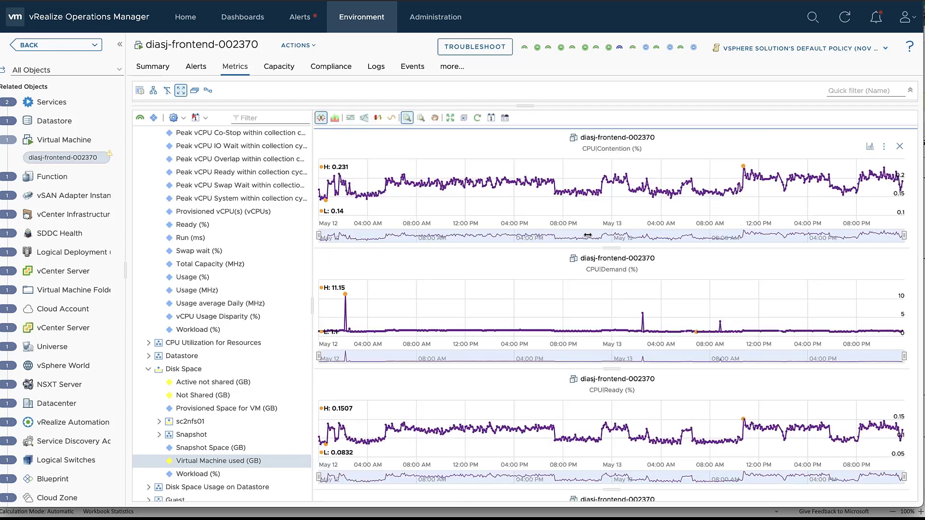
left_click(491, 117)
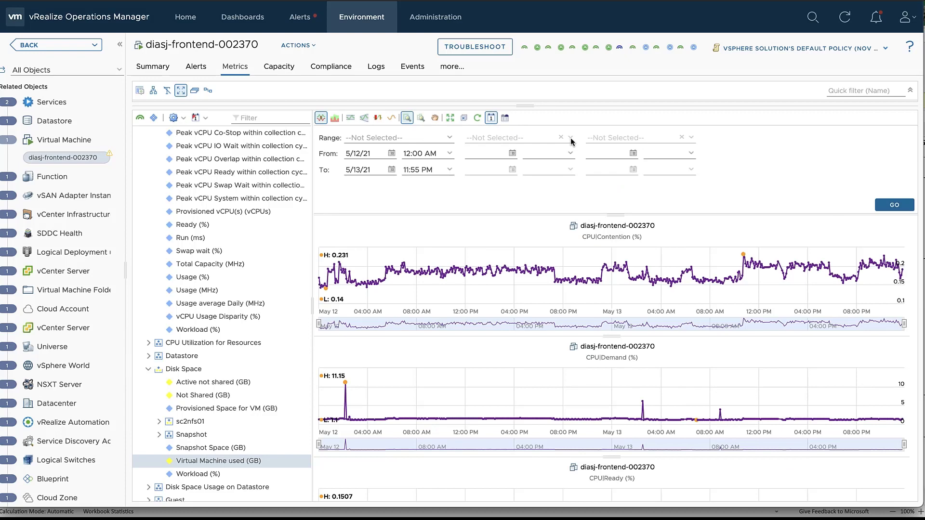
left_click(894, 204)
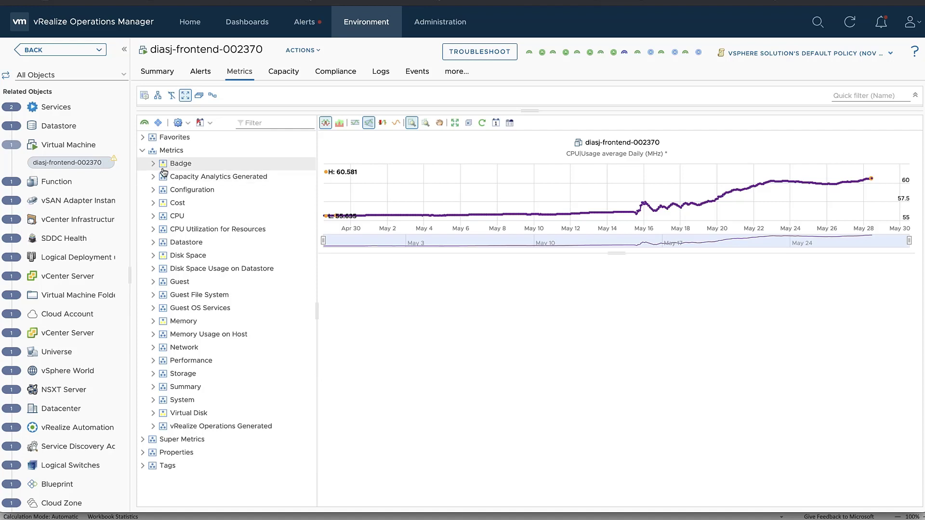
Chart the Cost metric MTD Total Cost and the Disk Space metrics Virtual Machine used and Provisioned Space for VM
left_click(153, 203)
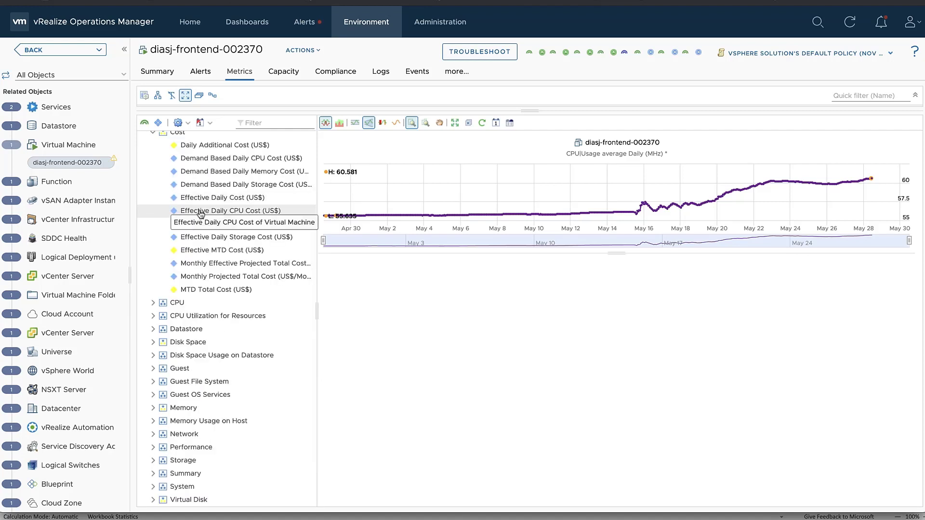
left_click(198, 294)
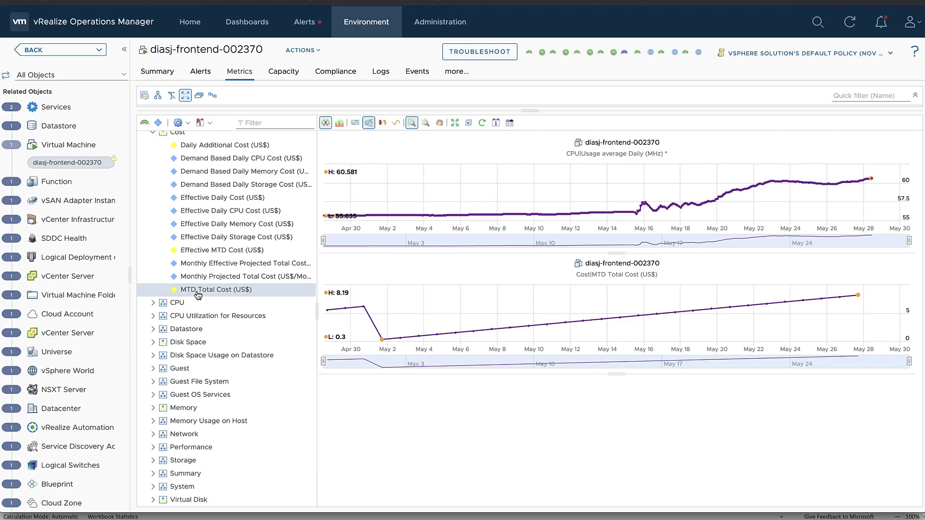
scroll(198, 295, "down", 1)
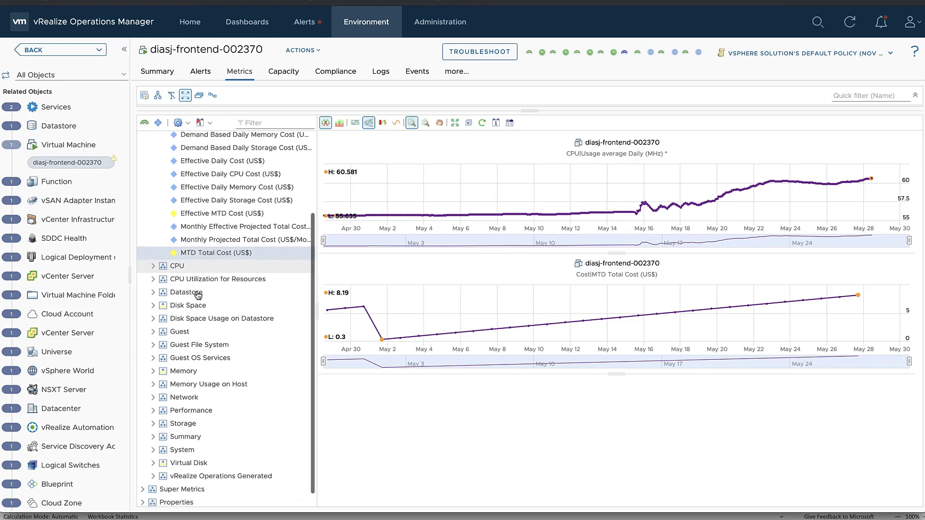
left_click(153, 306)
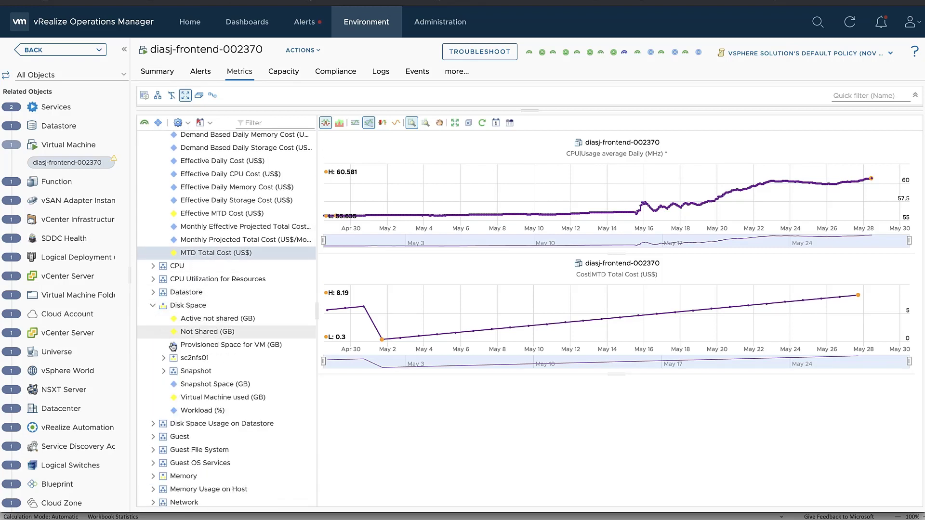
left_click(206, 398)
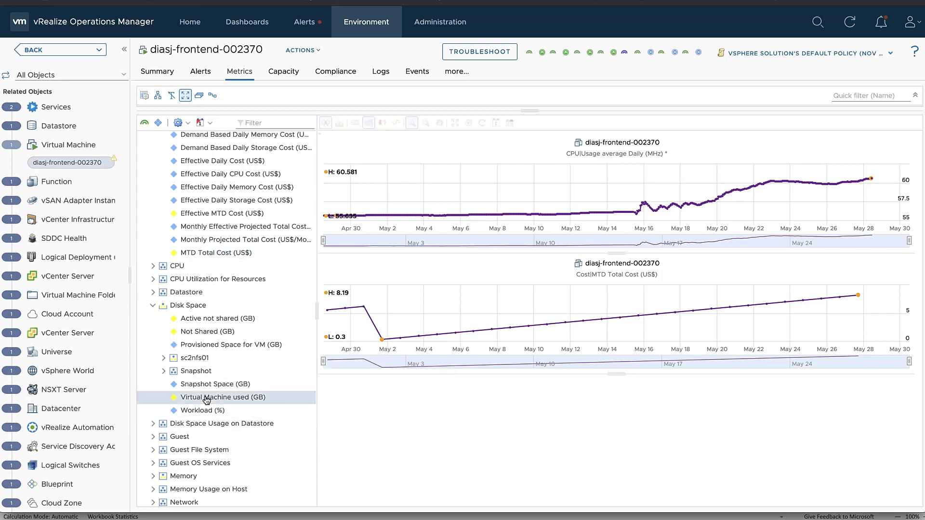
left_click(208, 345)
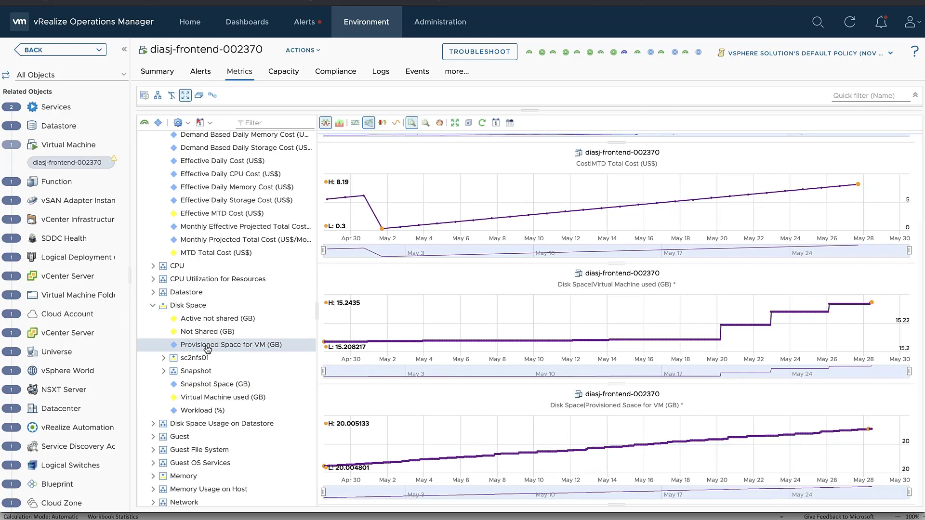
Chart the Virtual Disk scsi0:0 metric Used Disk Space (GB) and review it together with the cost, CPU usage and disk space charts
scroll(208, 345, "down", 3)
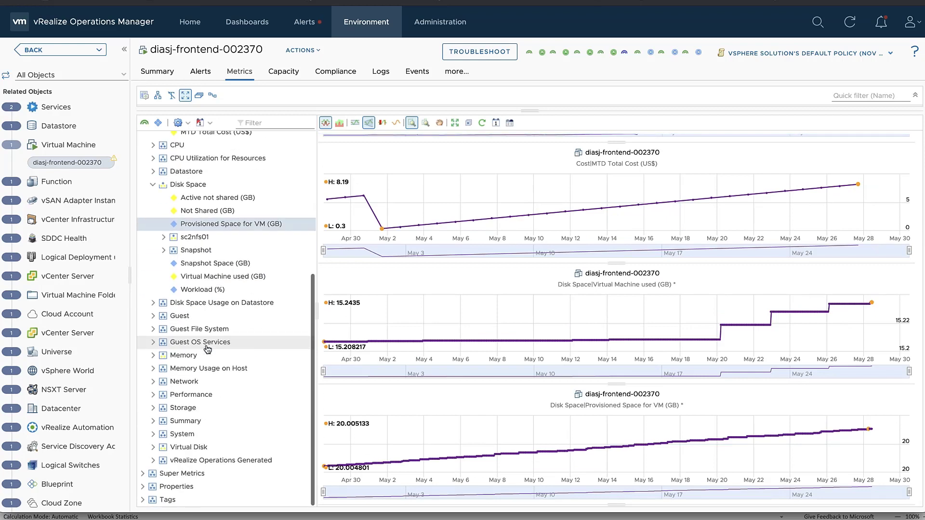
left_click(153, 447)
scroll(225, 455, "down", 2)
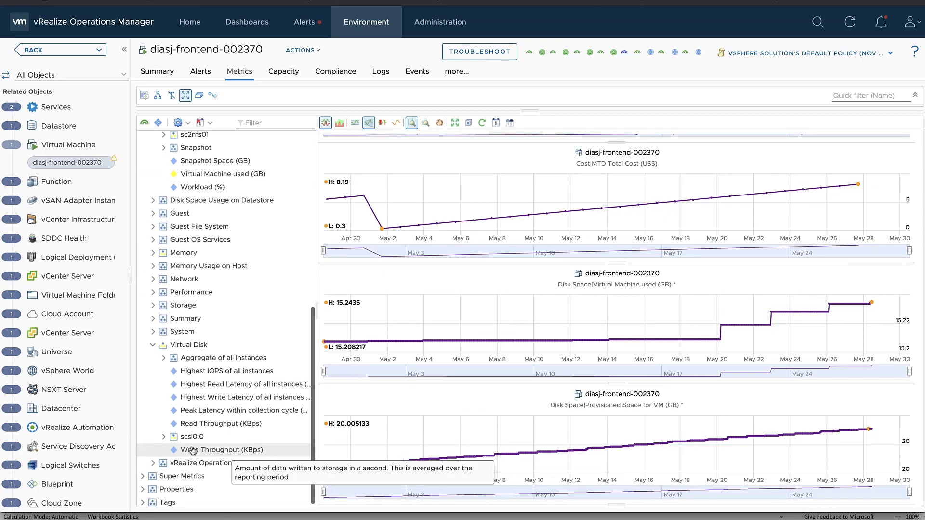
left_click(164, 437)
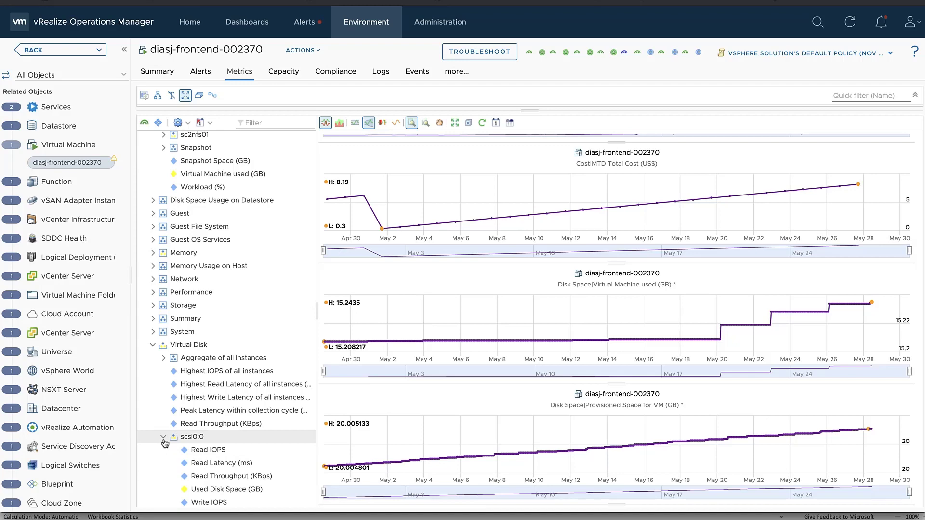
double_click(214, 489)
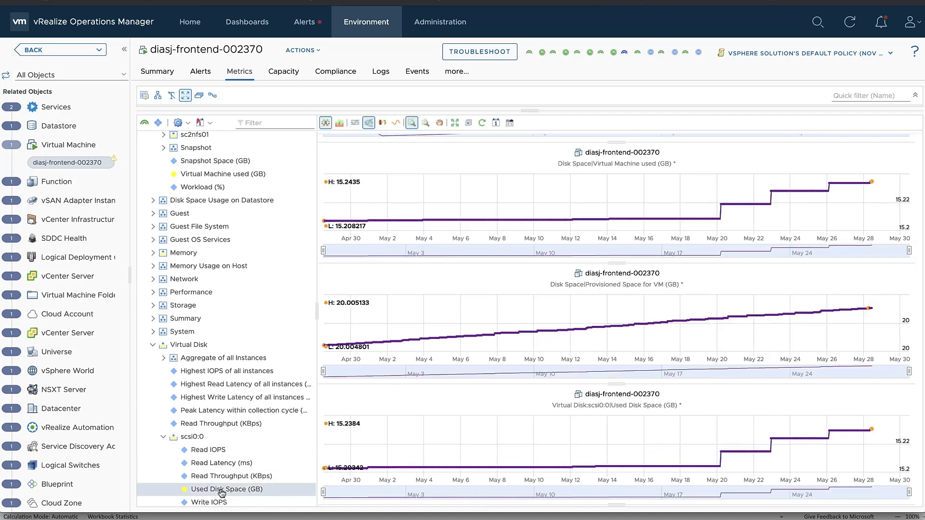
scroll(538, 338, "up", 5)
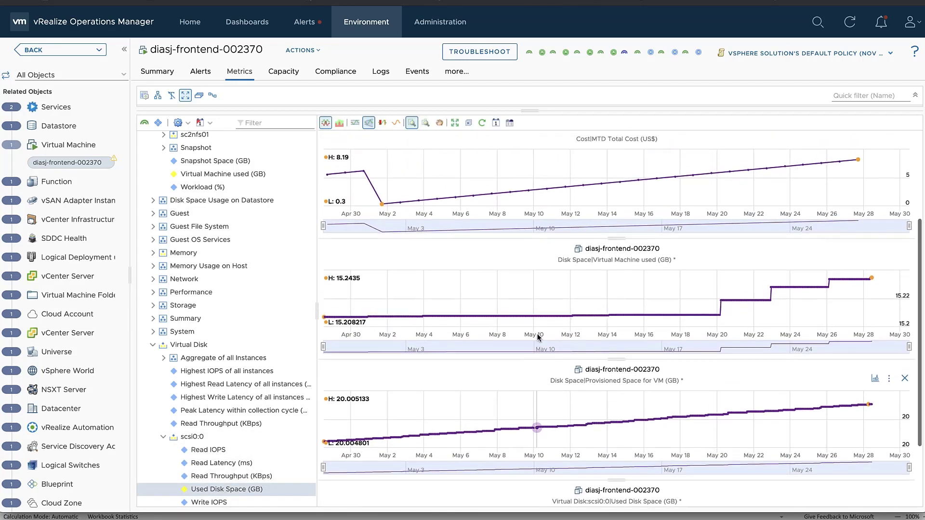
scroll(539, 338, "up", 3)
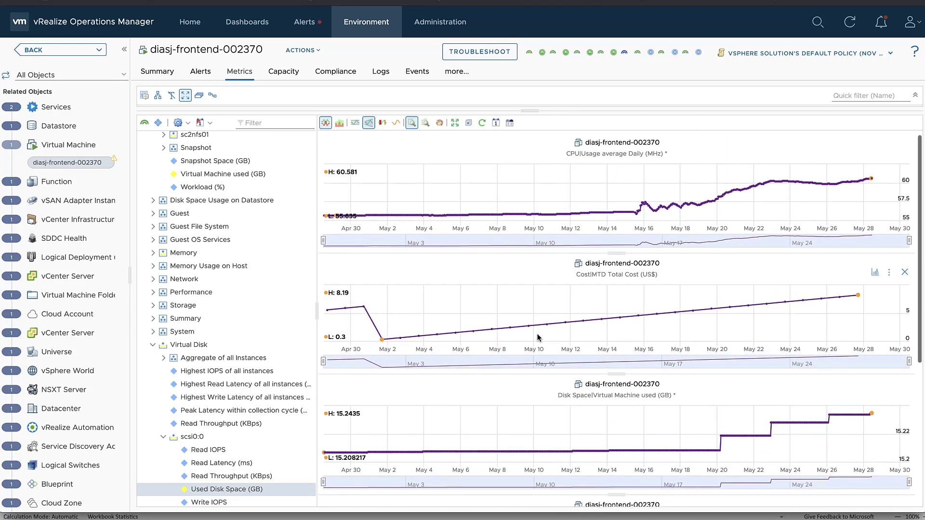
scroll(539, 337, "down", 5)
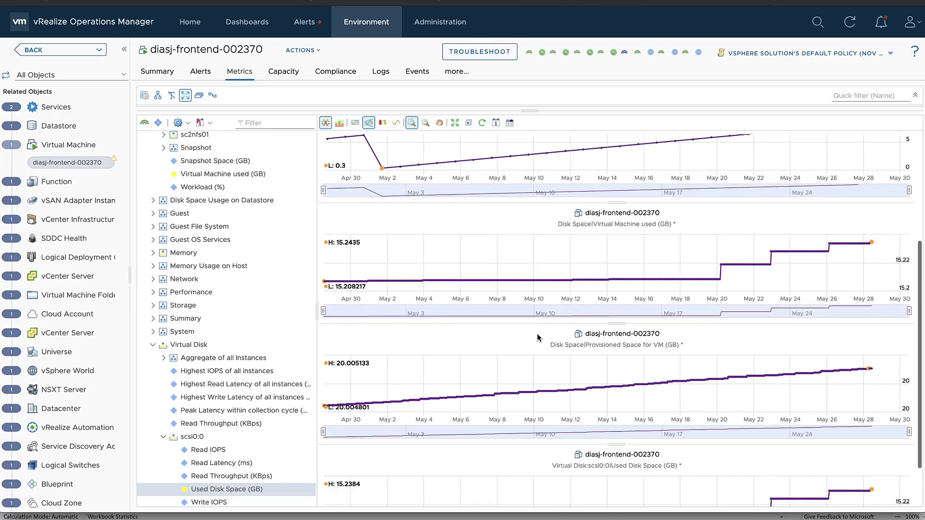
scroll(539, 337, "up", 4)
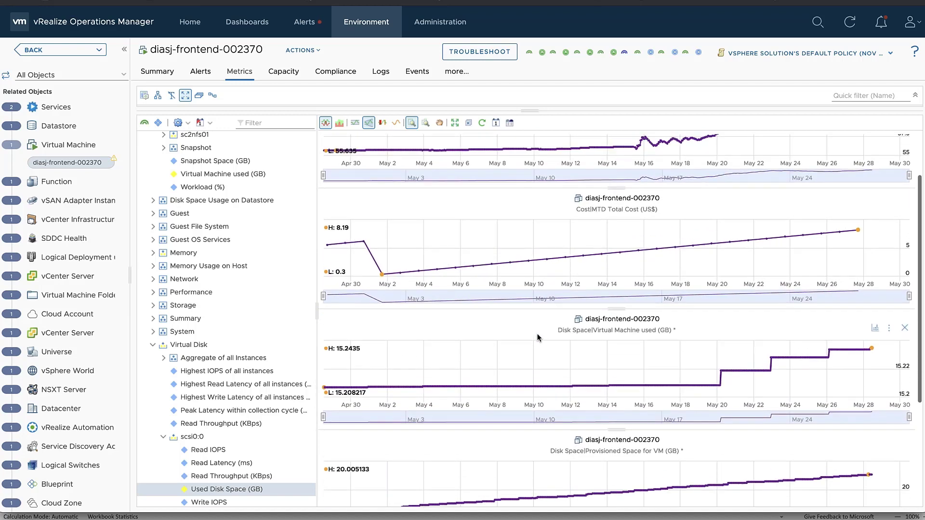
Show anomalies on all the charts and review them across the CPU usage, cost and disk space metrics
scroll(539, 337, "down", 2)
scroll(539, 337, "up", 3)
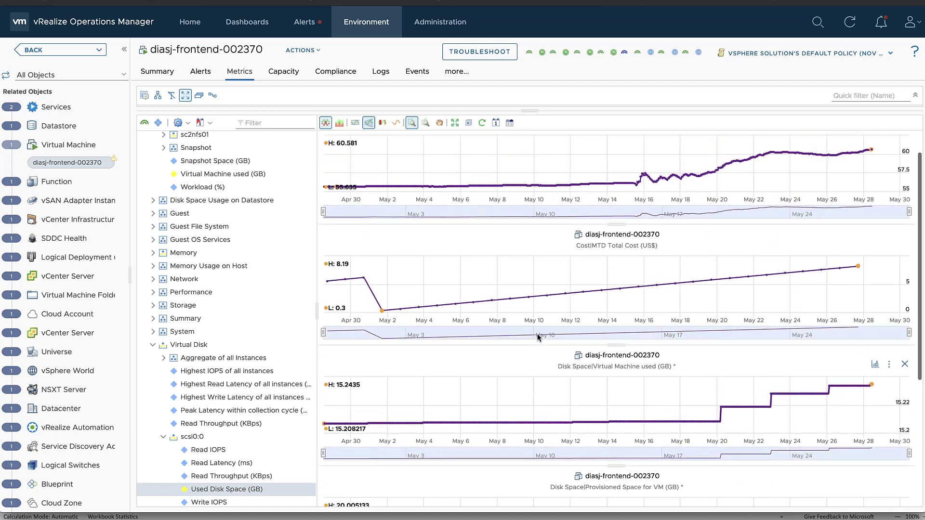
left_click(383, 123)
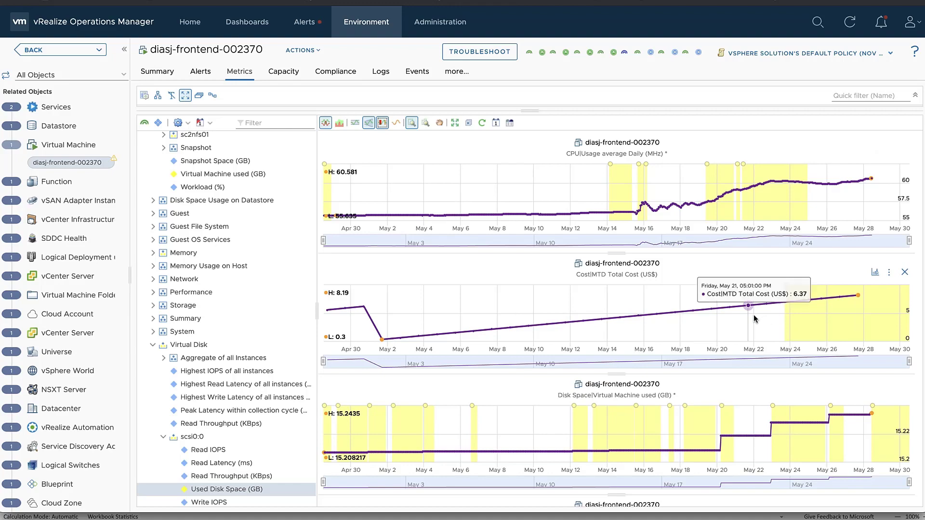
scroll(755, 319, "down", 1)
scroll(754, 318, "down", 5)
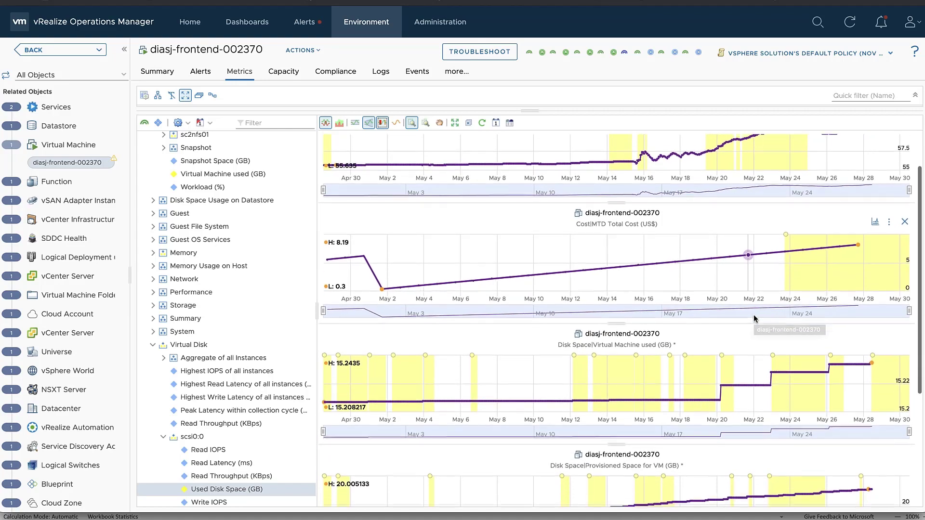
scroll(754, 318, "down", 3)
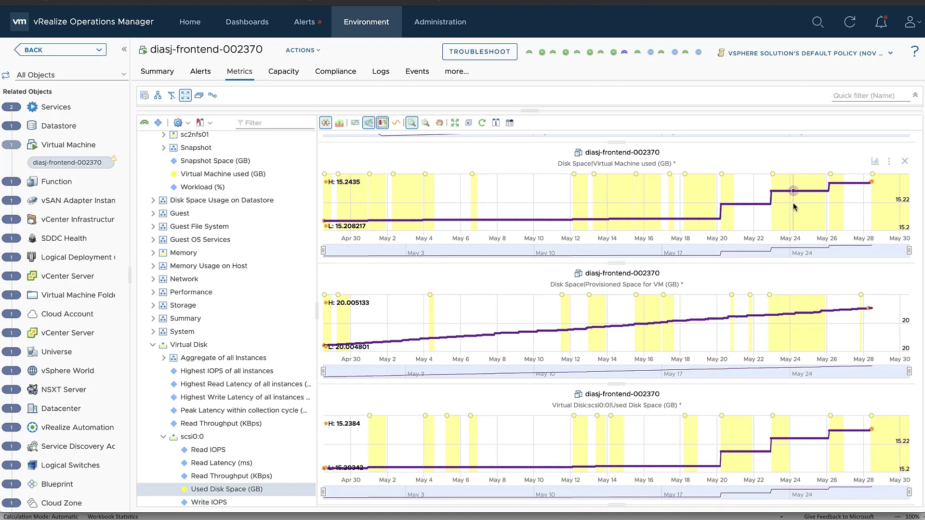
mouse_move(793, 202)
mouse_move(707, 325)
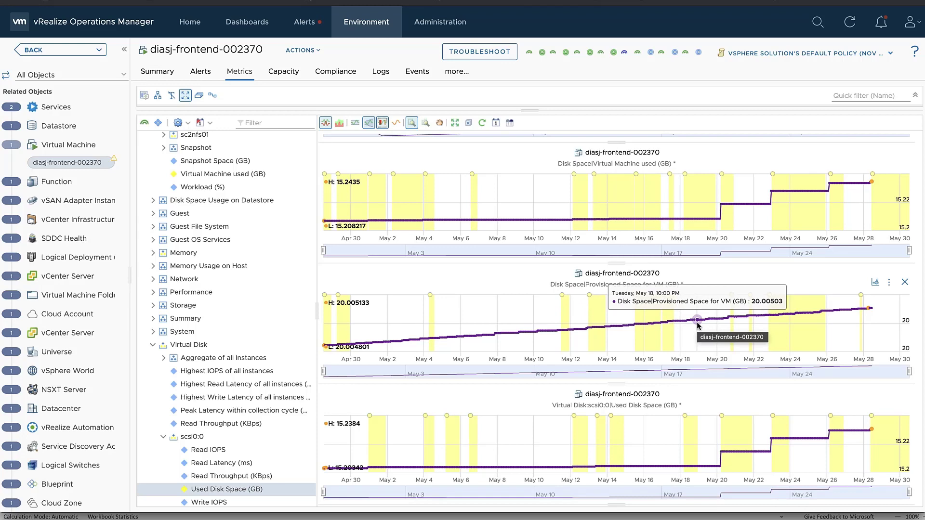
scroll(698, 326, "up", 1)
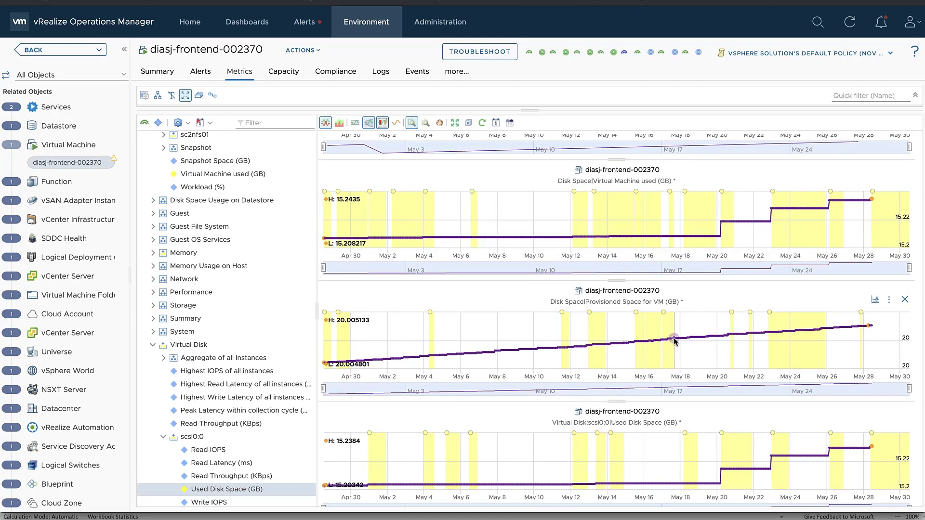
mouse_move(674, 341)
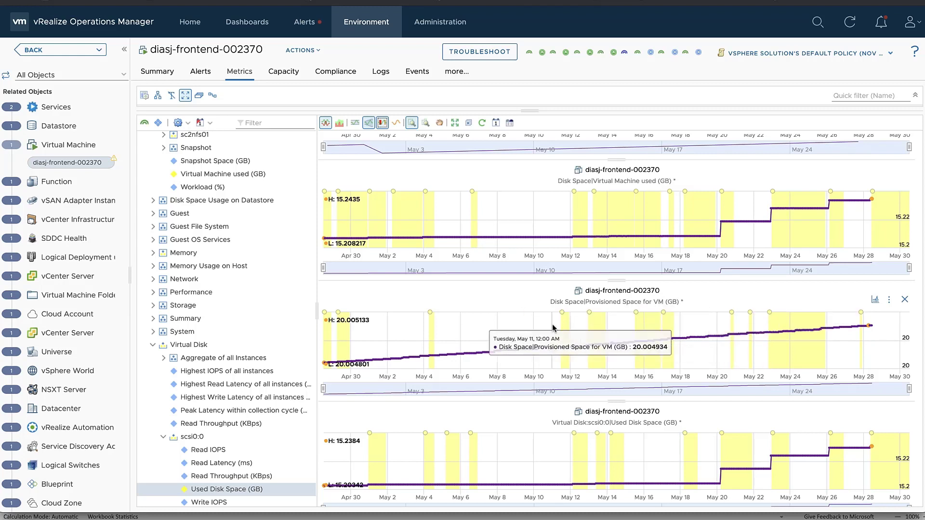
scroll(553, 327, "up", 4)
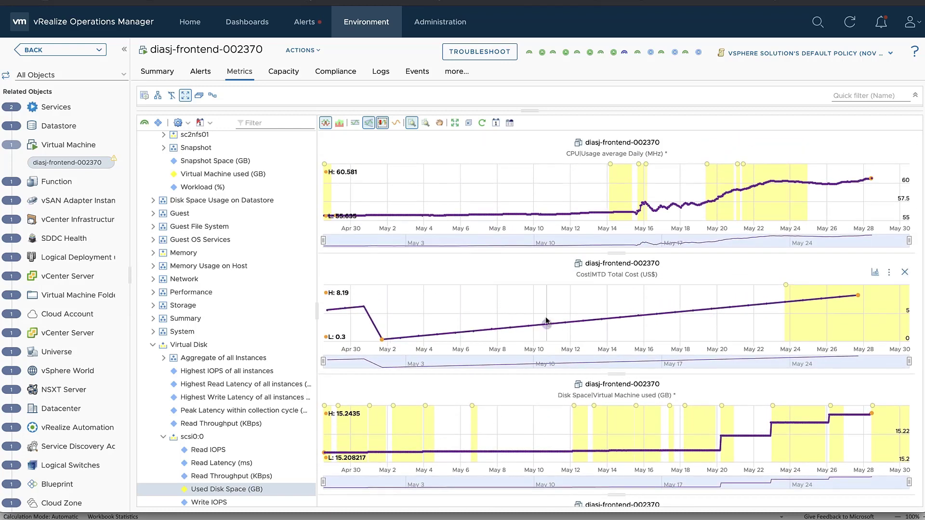
Show dynamic thresholds on all the charts and zoom the MTD Total Cost chart to about May 23–25, where its anomaly starts
left_click(354, 123)
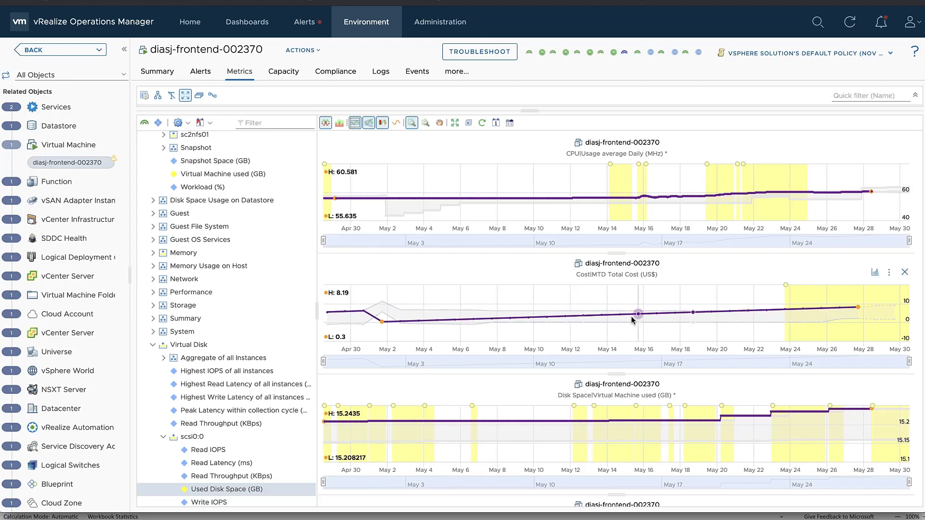
mouse_move(621, 319)
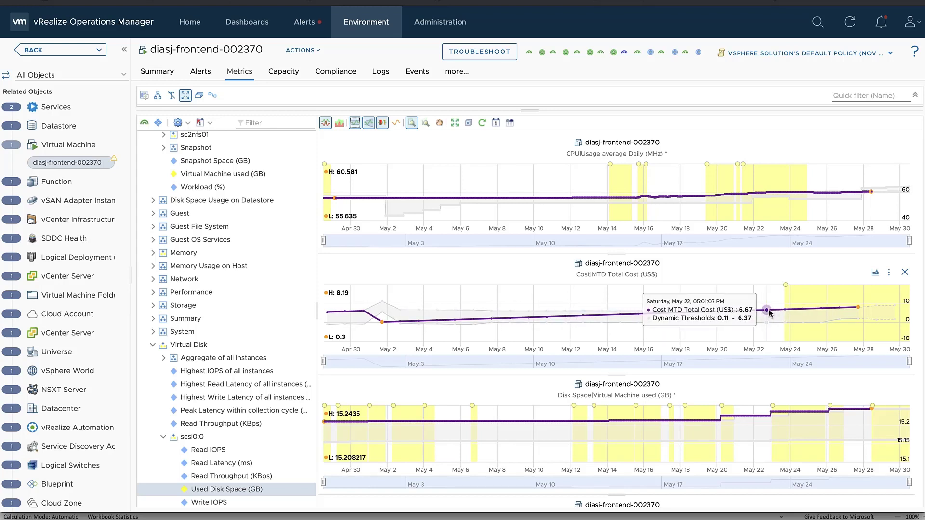
left_click_drag(770, 311, 824, 312)
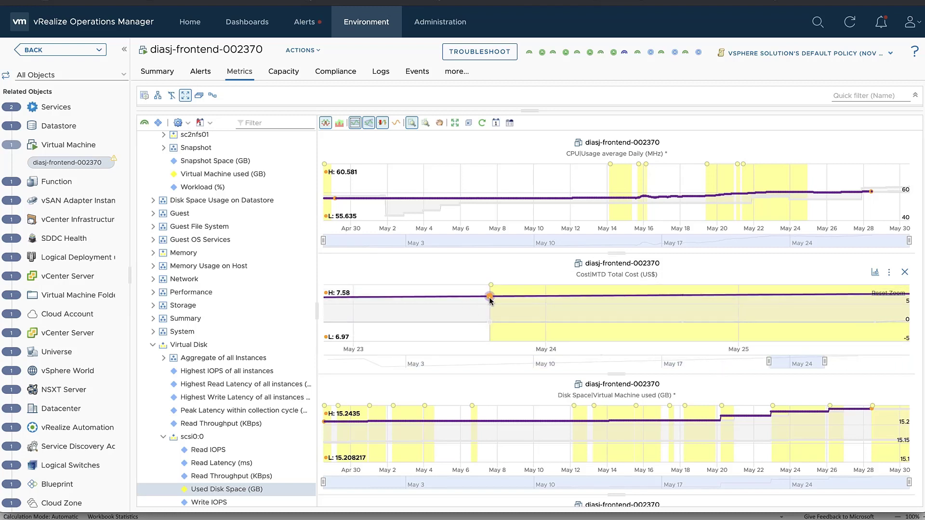
mouse_move(491, 300)
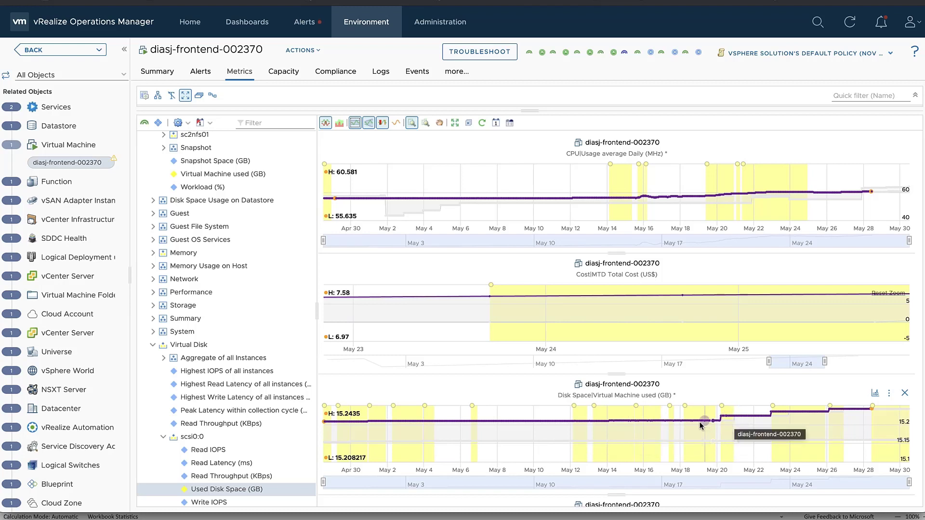
Zoom the Disk Space Virtual Machine used chart to about May 19–25, compare it with the dynamic thresholds, and reset the zoom on all charts
left_click_drag(700, 423, 819, 427)
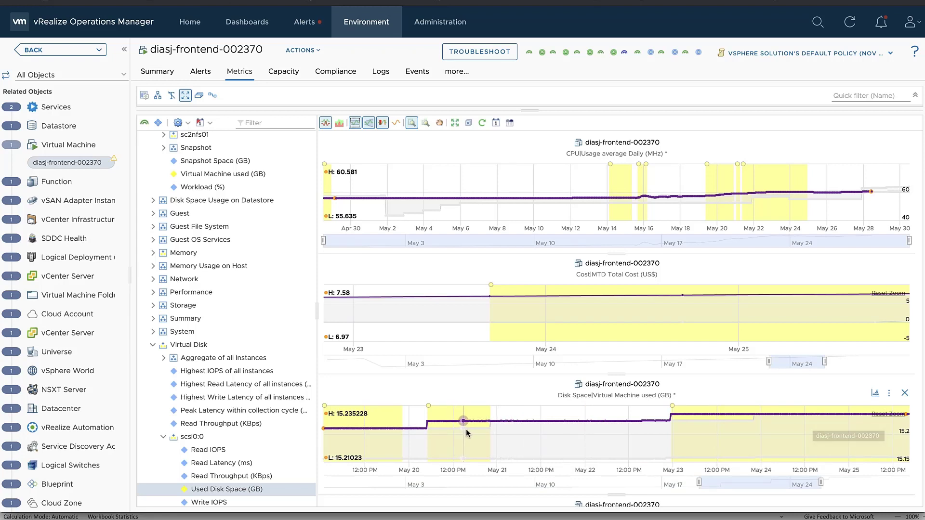
mouse_move(513, 425)
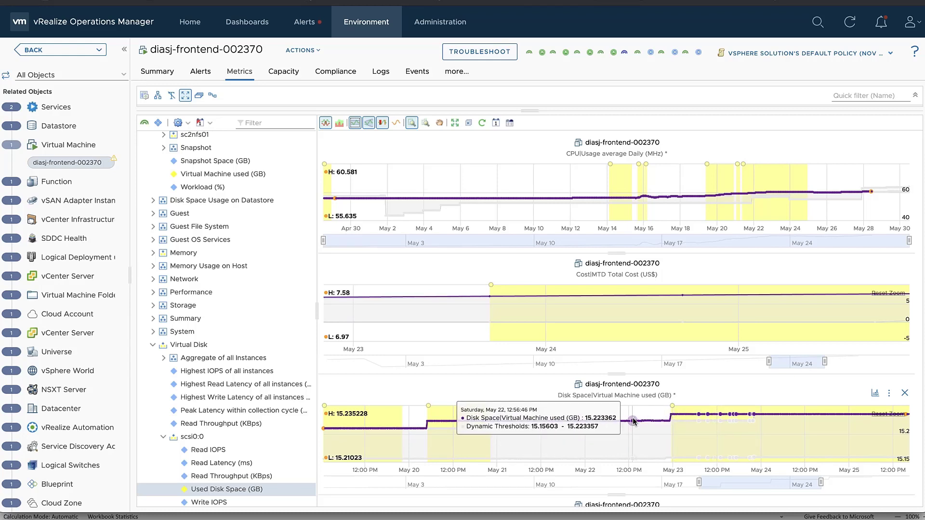
scroll(633, 421, "down", 4)
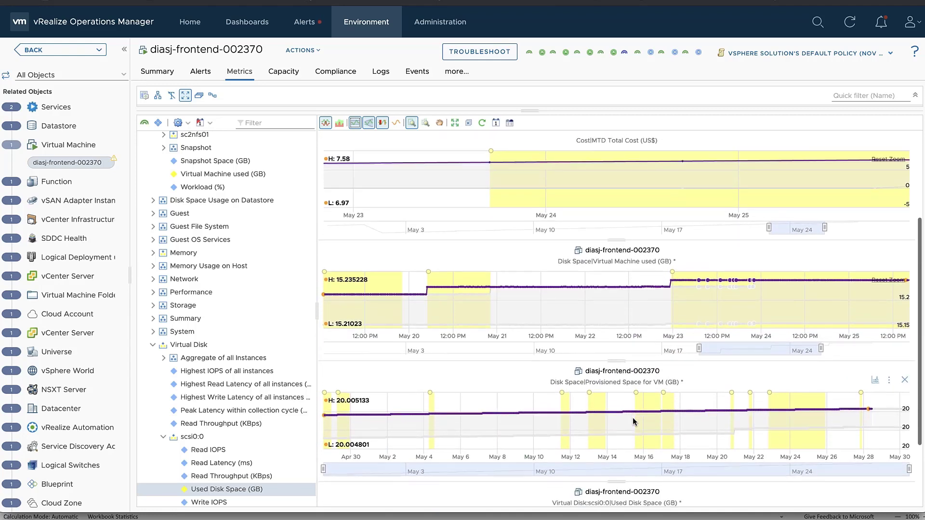
scroll(632, 421, "down", 1)
scroll(633, 420, "up", 2)
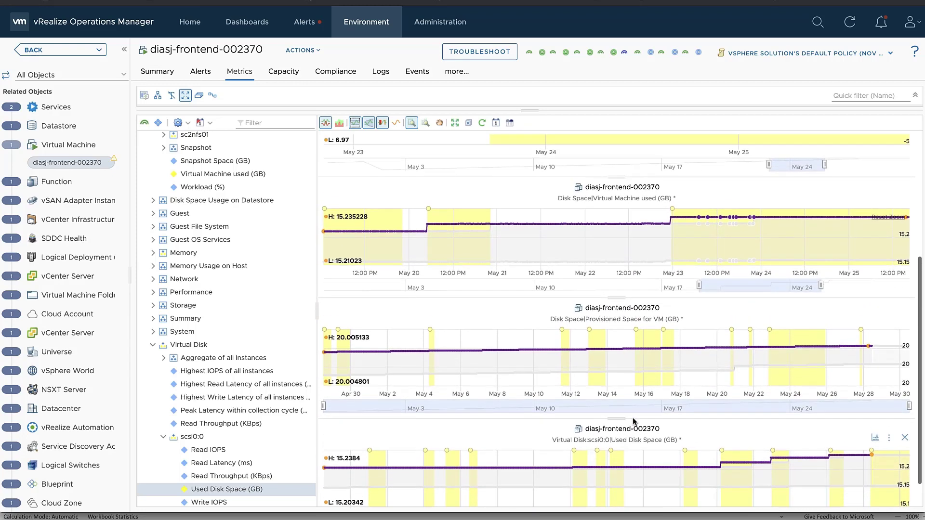
scroll(632, 421, "up", 2)
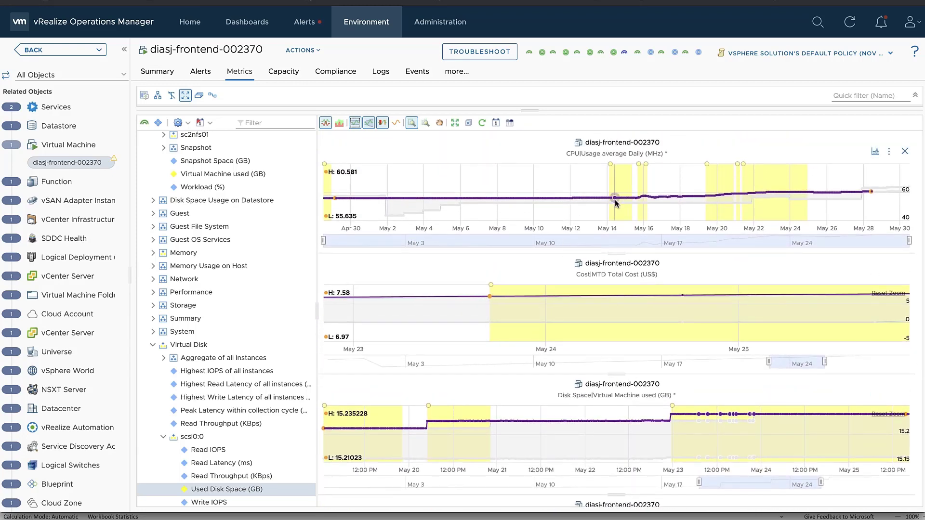
mouse_move(613, 199)
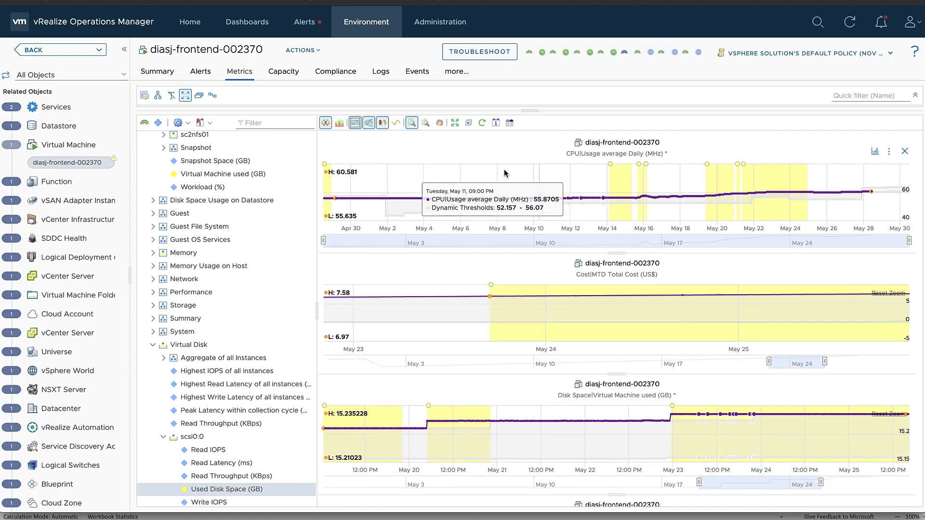
left_click(455, 123)
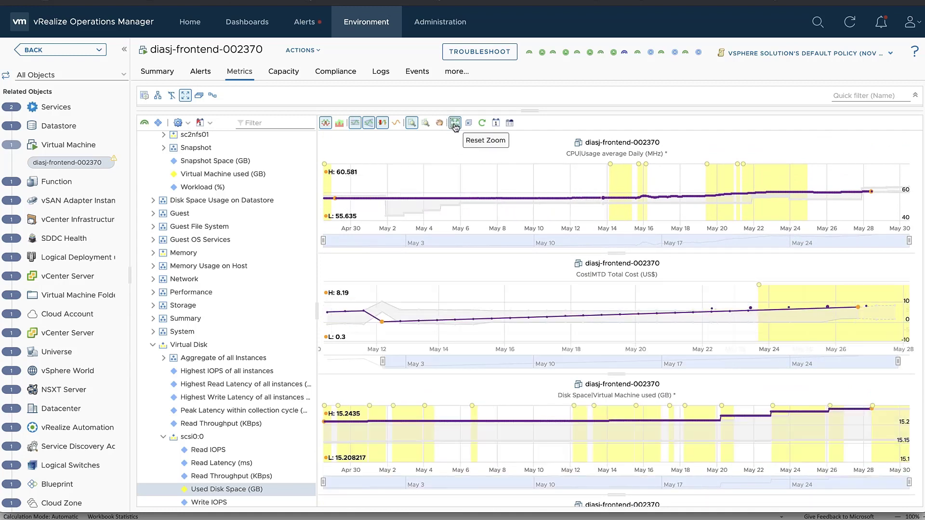
Show the trend line on all the charts and review it against the cost, disk space and used disk space data
left_click(395, 123)
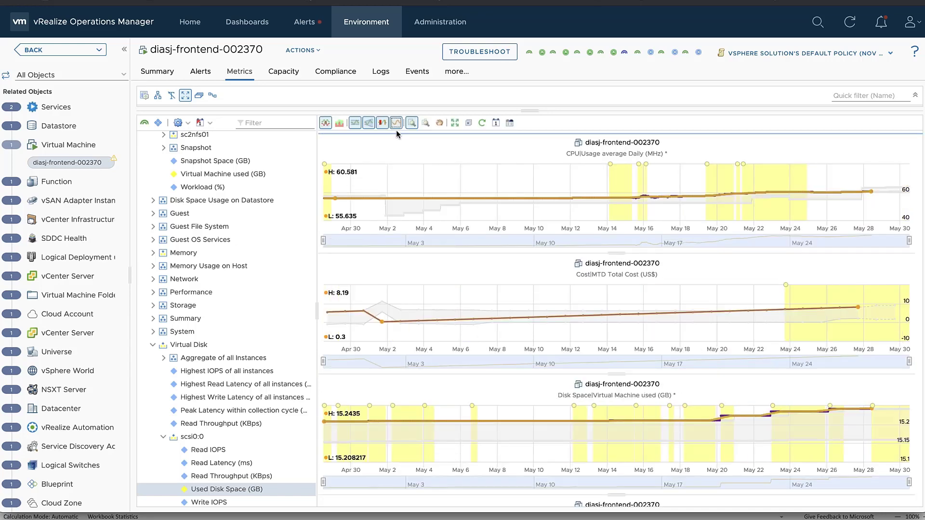
scroll(547, 282, "down", 2)
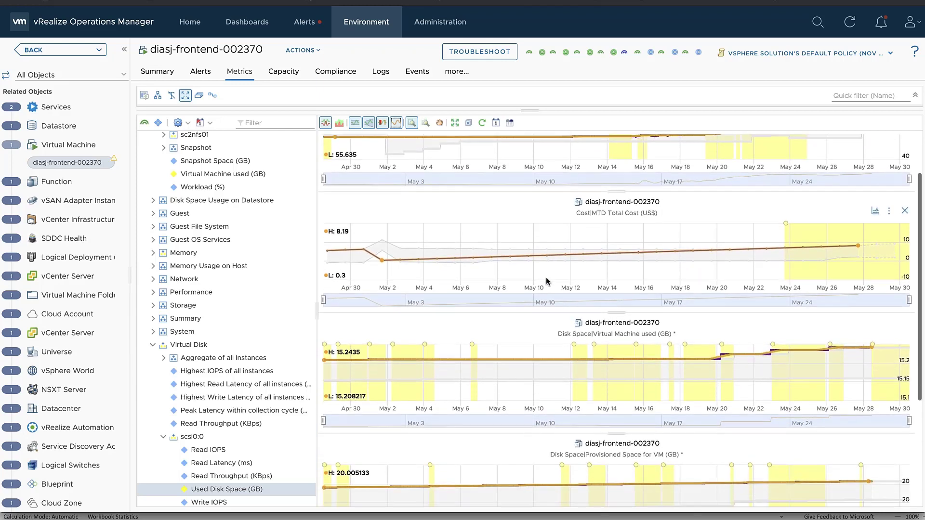
scroll(547, 282, "up", 2)
scroll(546, 278, "down", 1)
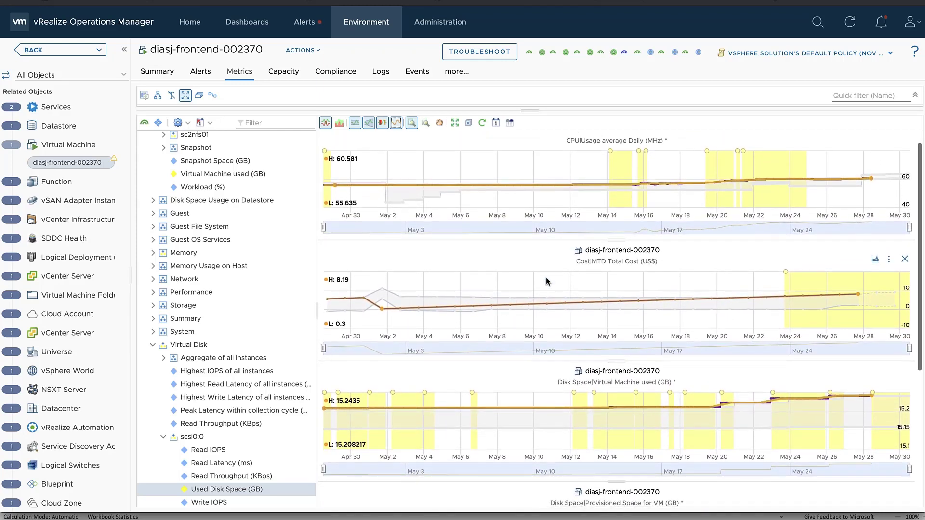
scroll(547, 279, "down", 2)
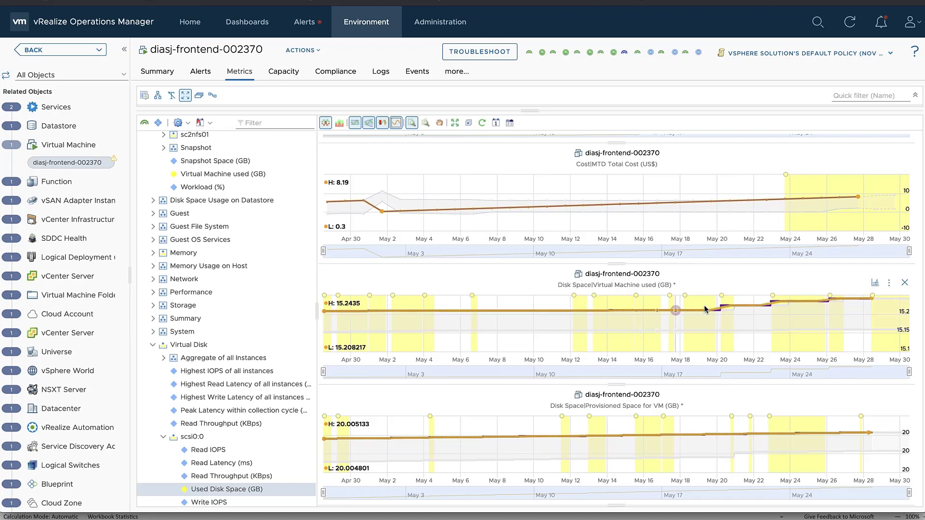
scroll(738, 385, "down", 2)
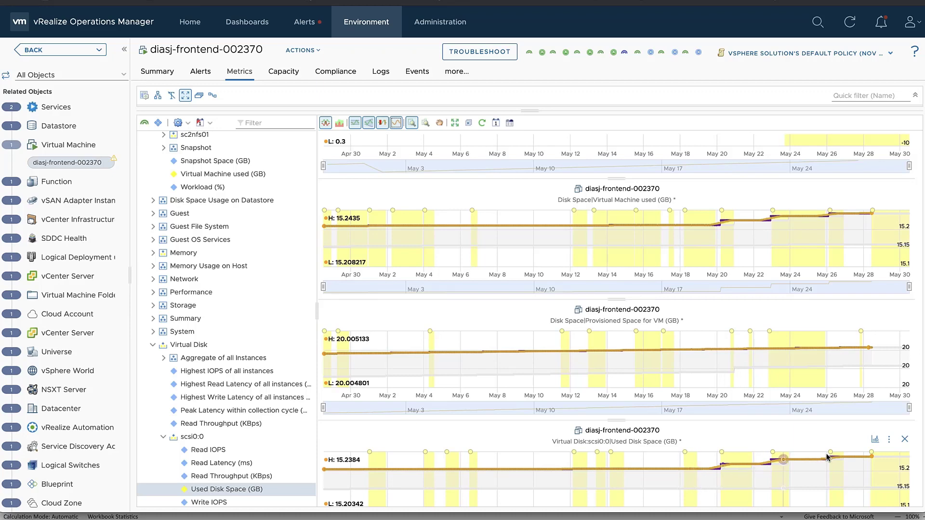
scroll(786, 396, "up", 1)
scroll(786, 397, "up", 3)
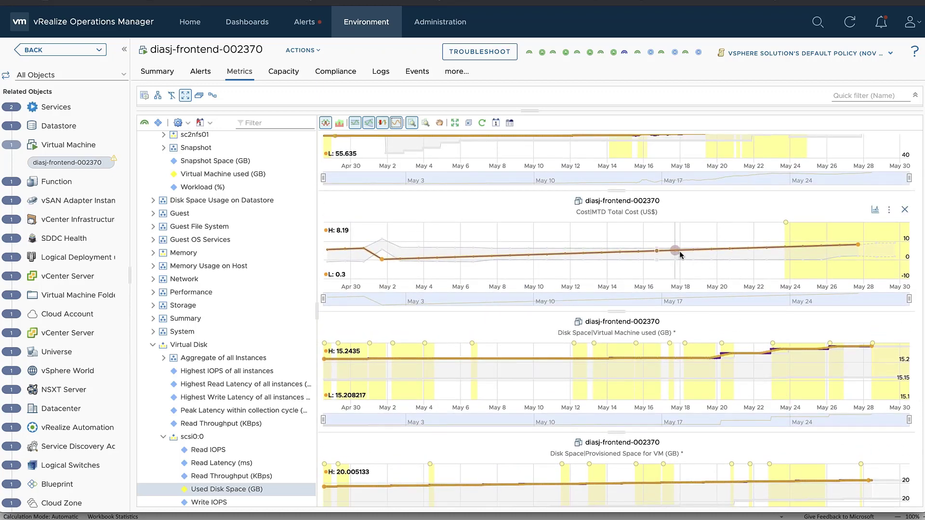
mouse_move(694, 251)
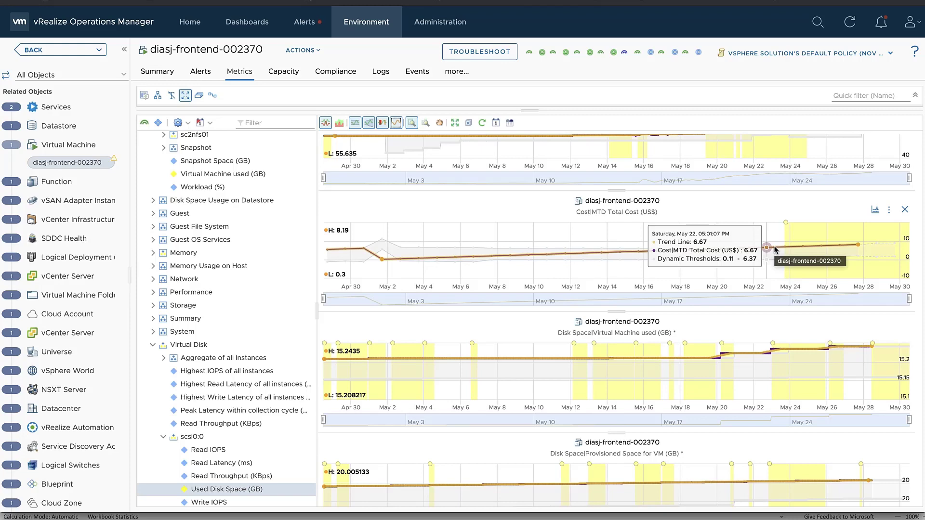
Run a metric correlation for the CPU Usage average Daily chart using the Self-Metrics method
scroll(775, 249, "up", 2)
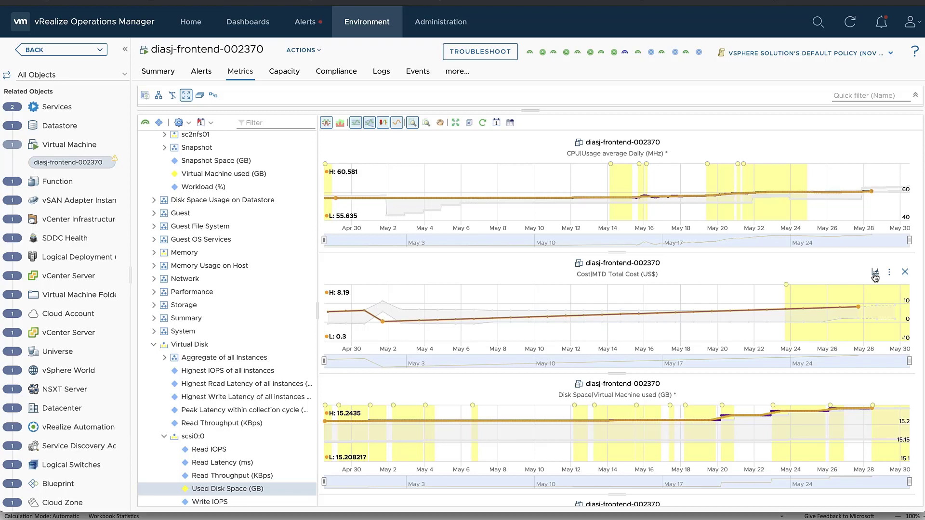
left_click(877, 152)
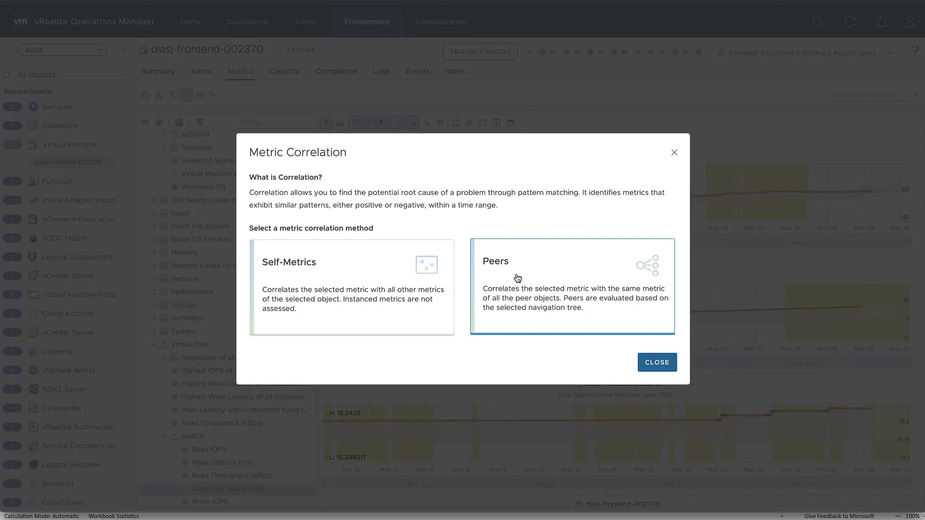
left_click(364, 280)
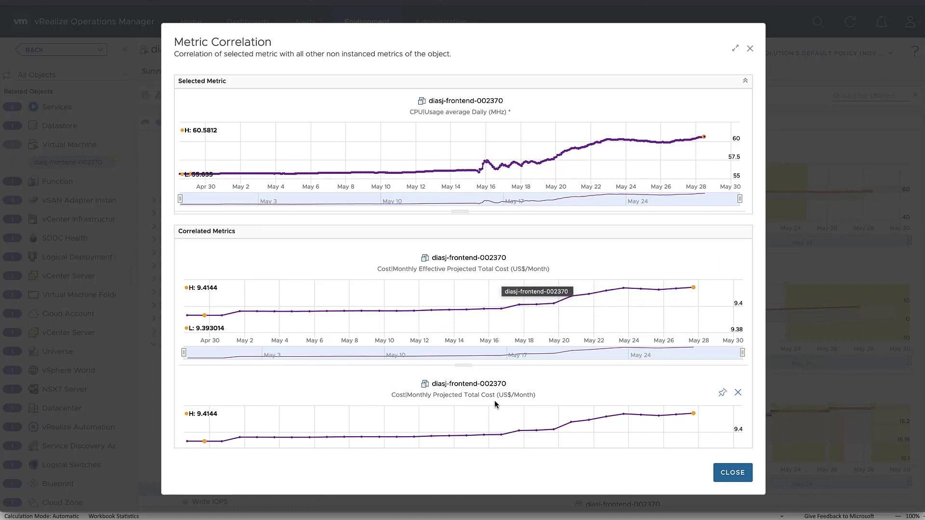
Examine the correlated cost, memory, metering and disk space charts for patterns that match or mirror the CPU usage curve
scroll(581, 337, "down", 3)
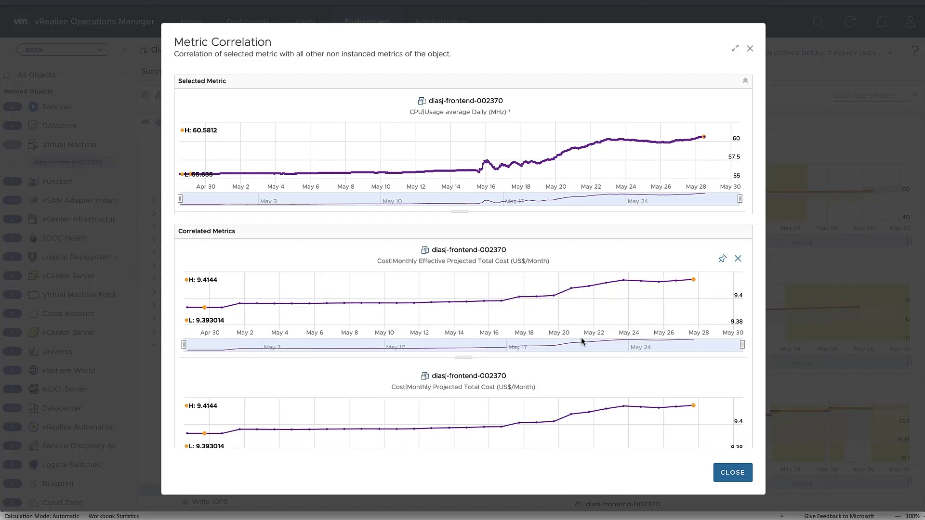
scroll(581, 341, "down", 4)
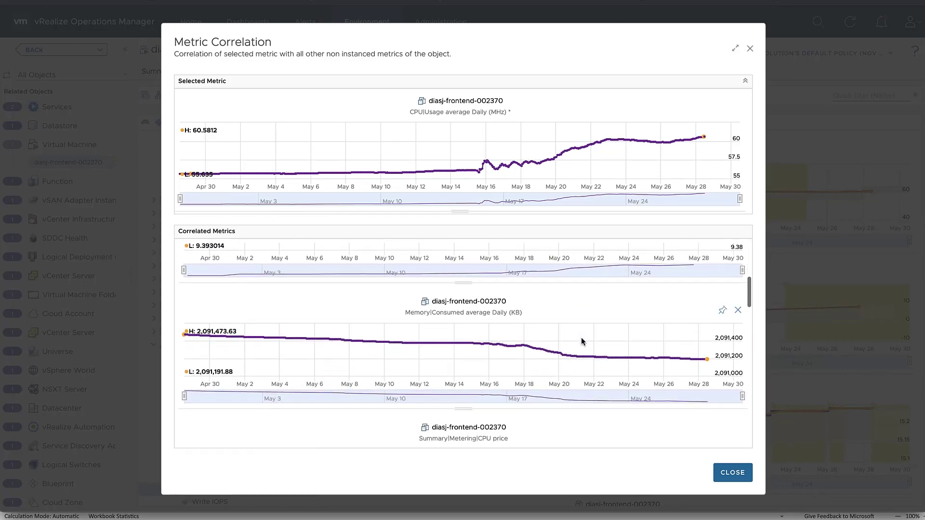
scroll(582, 342, "down", 1)
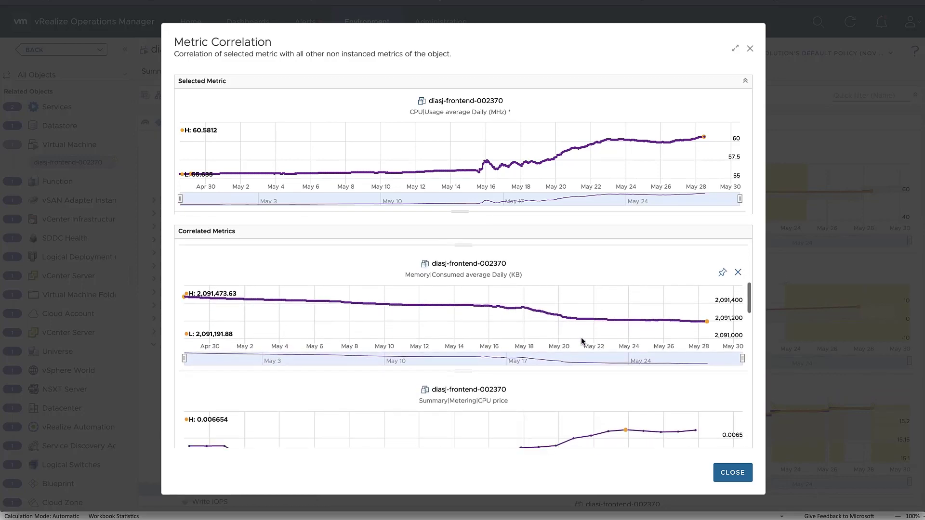
mouse_move(520, 309)
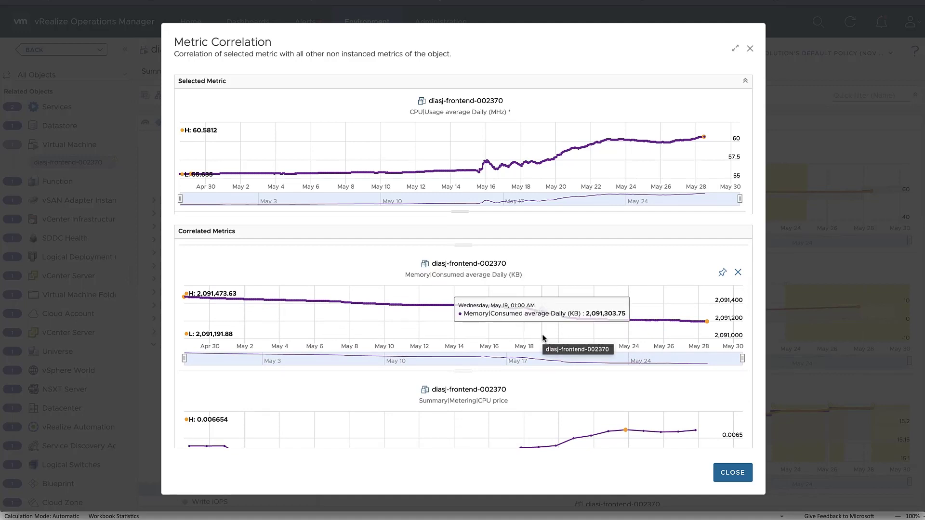
scroll(543, 340, "down", 5)
scroll(543, 339, "down", 3)
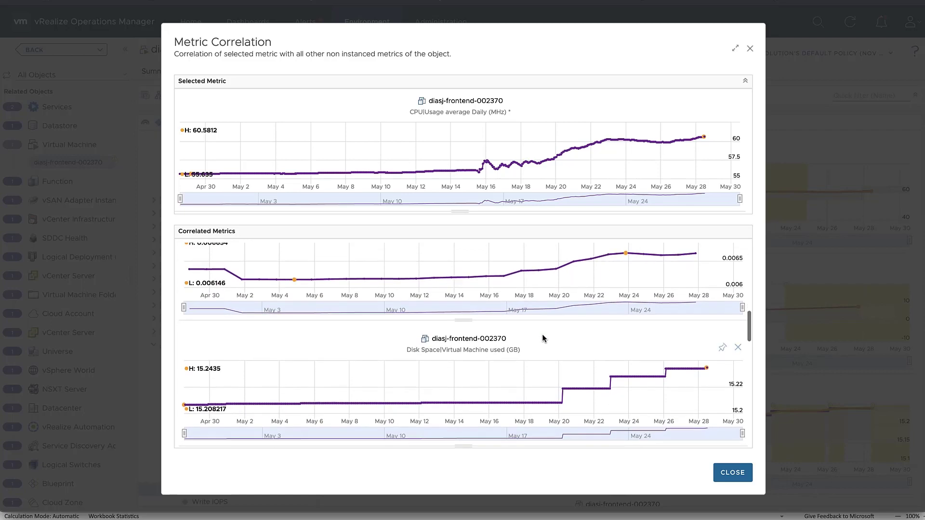
scroll(543, 339, "down", 5)
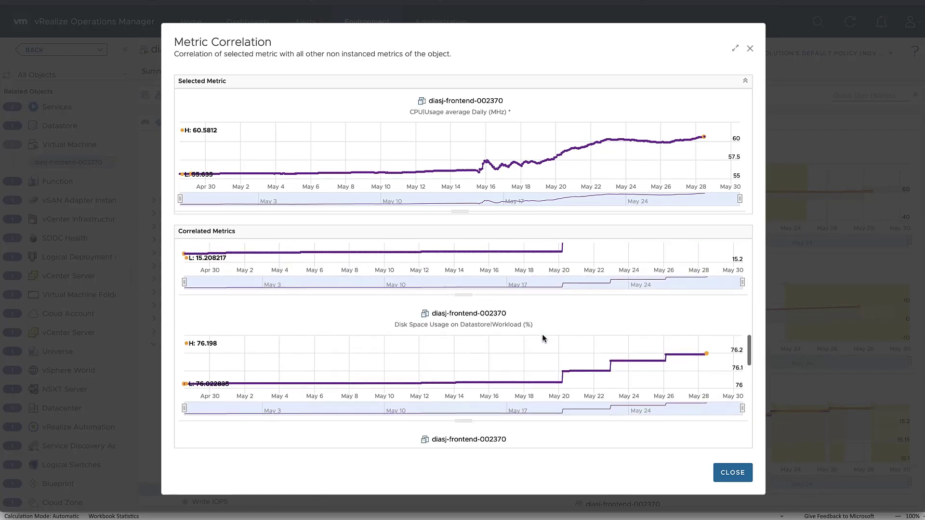
Compare the remaining correlated disk space, workload, provisioned space, OS uptime and memory charts with the CPU usage curve, and close the correlation results
scroll(543, 339, "down", 3)
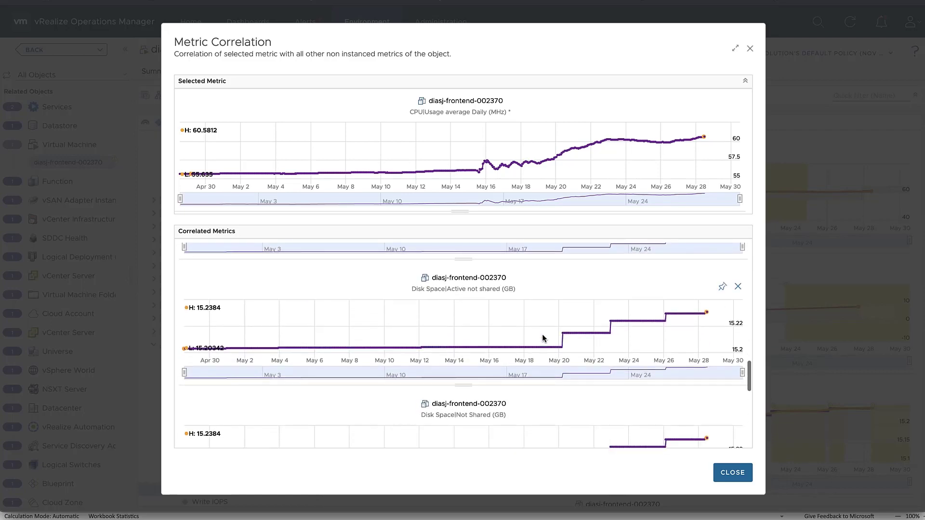
scroll(543, 339, "down", 7)
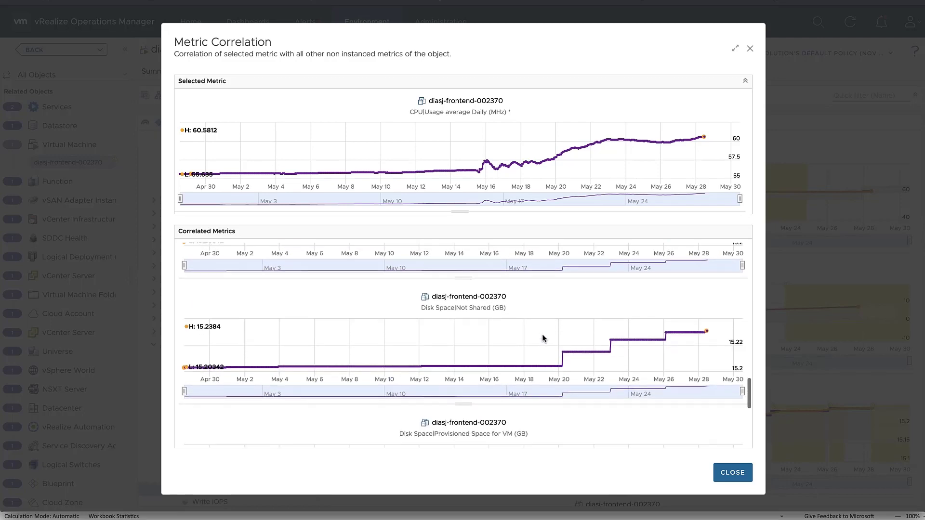
scroll(543, 339, "down", 5)
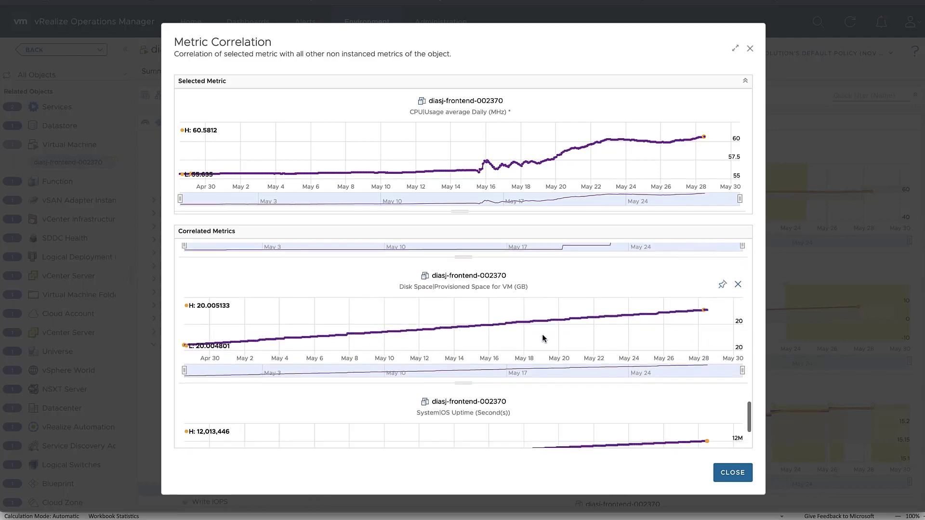
scroll(543, 338, "up", 4)
scroll(543, 339, "up", 1)
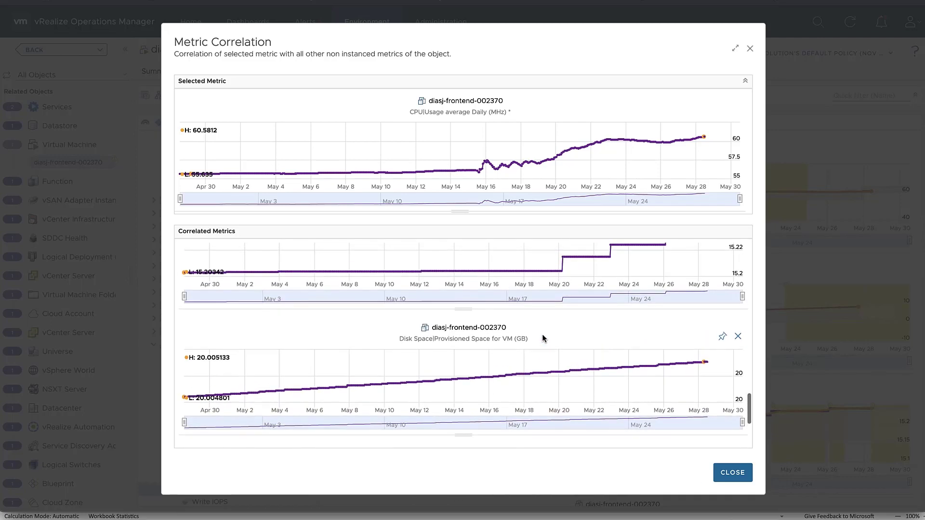
scroll(543, 338, "up", 10)
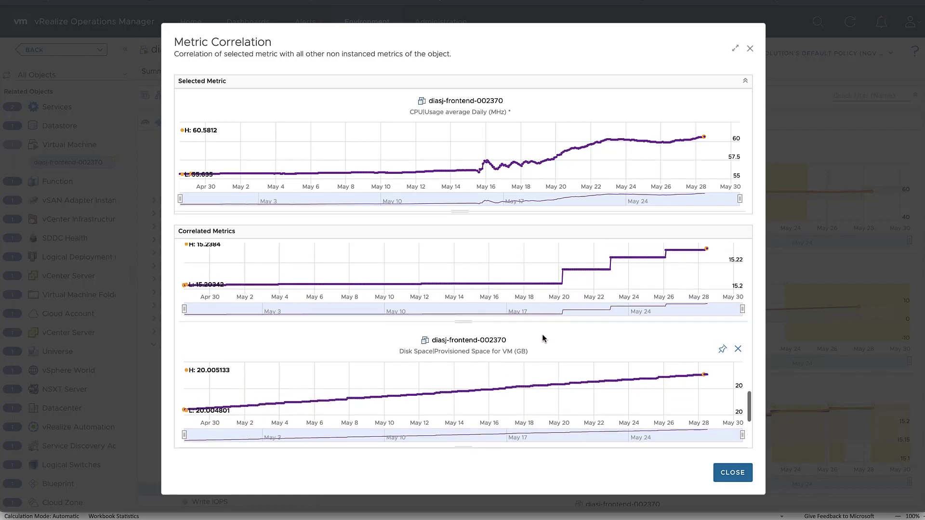
scroll(543, 339, "down", 6)
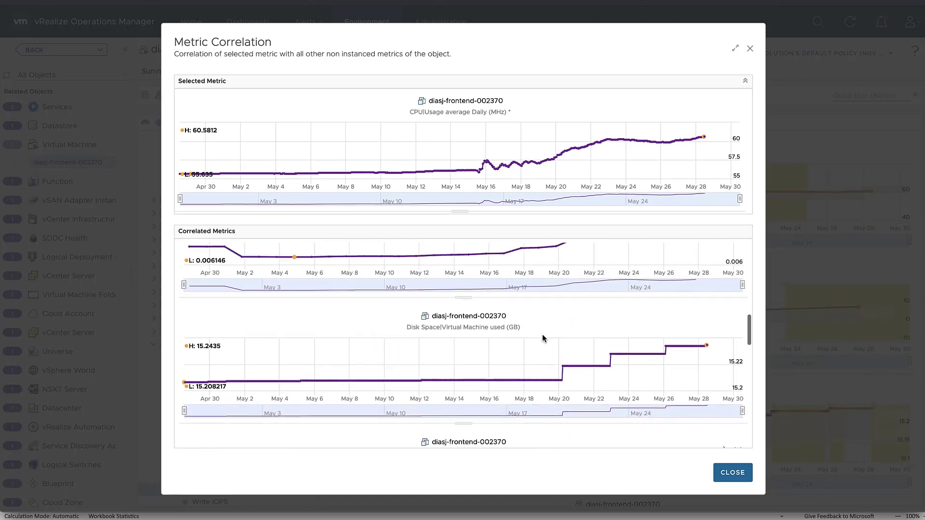
scroll(543, 339, "up", 1)
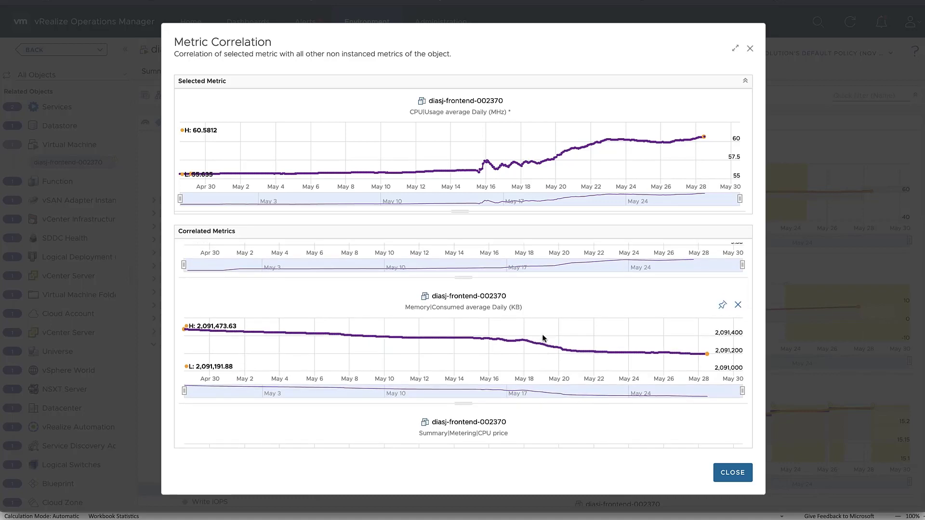
scroll(542, 334, "down", 5)
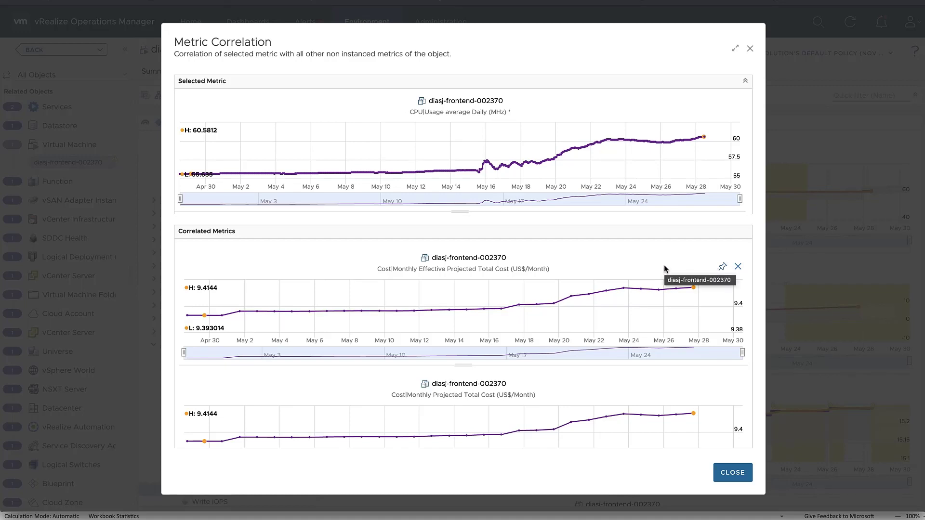
left_click(731, 474)
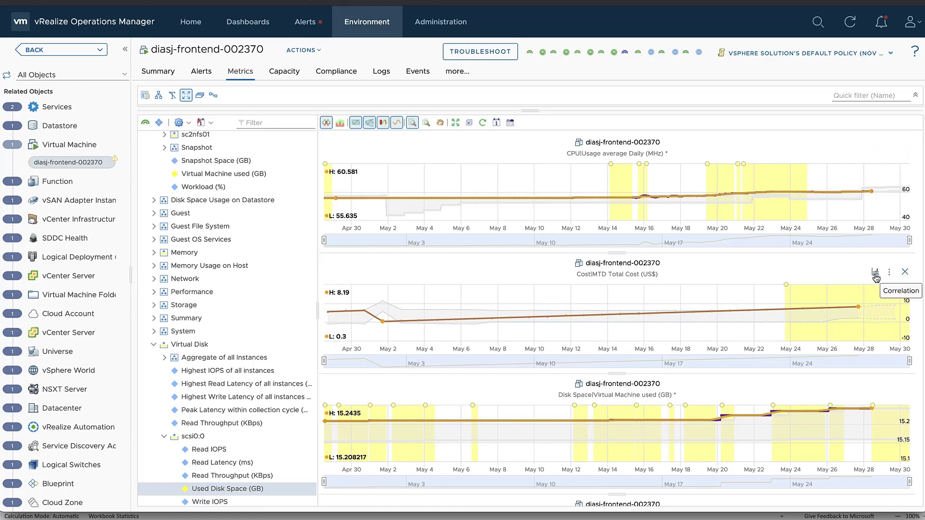
Run a metric correlation for the Cost MTD Total Cost chart using the Peers method and review the matching virtual machines
left_click(875, 276)
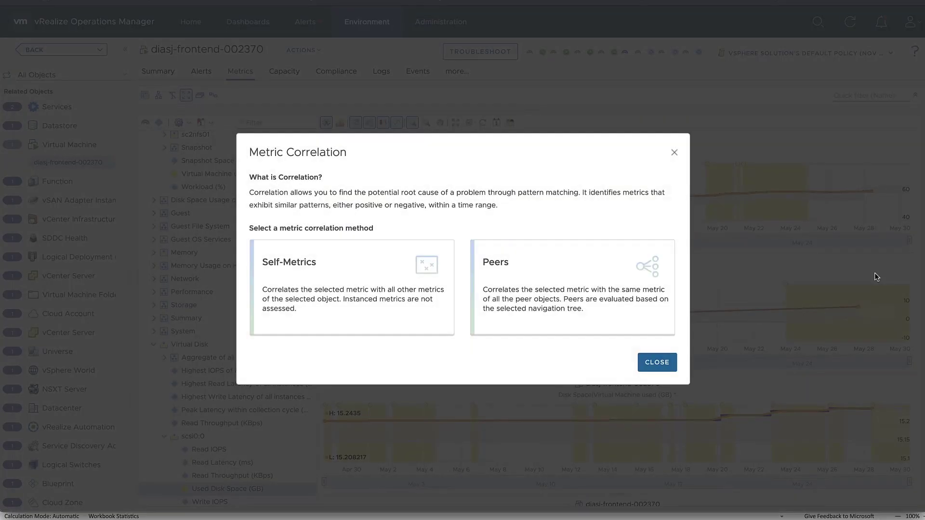
left_click(584, 282)
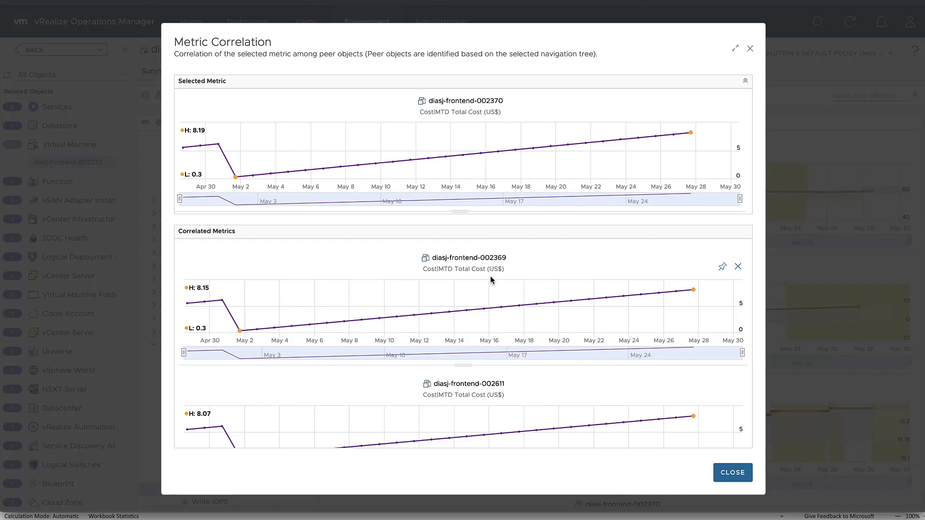
scroll(491, 279, "down", 3)
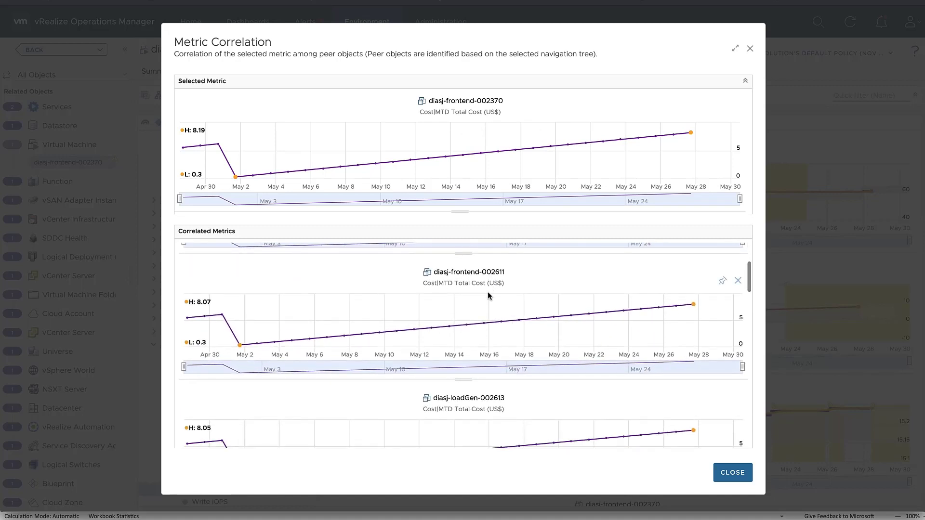
scroll(488, 296, "down", 3)
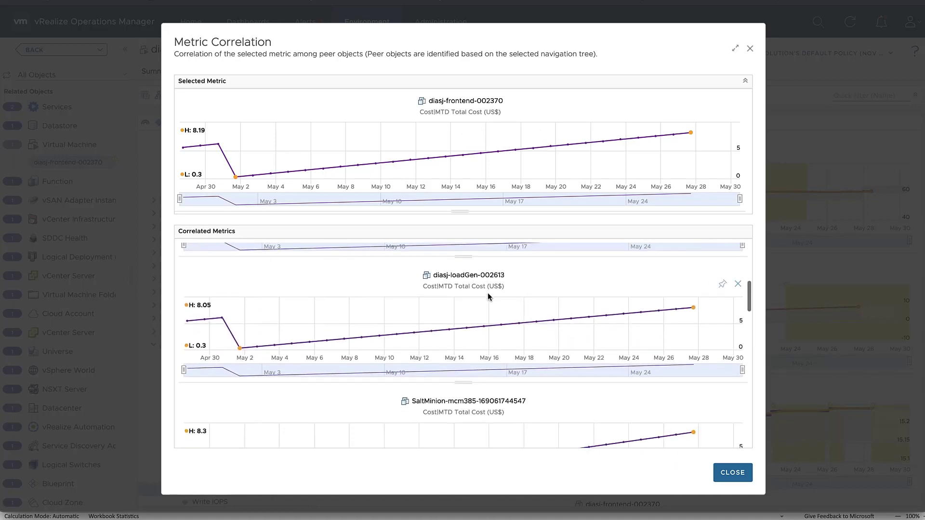
scroll(488, 297, "down", 3)
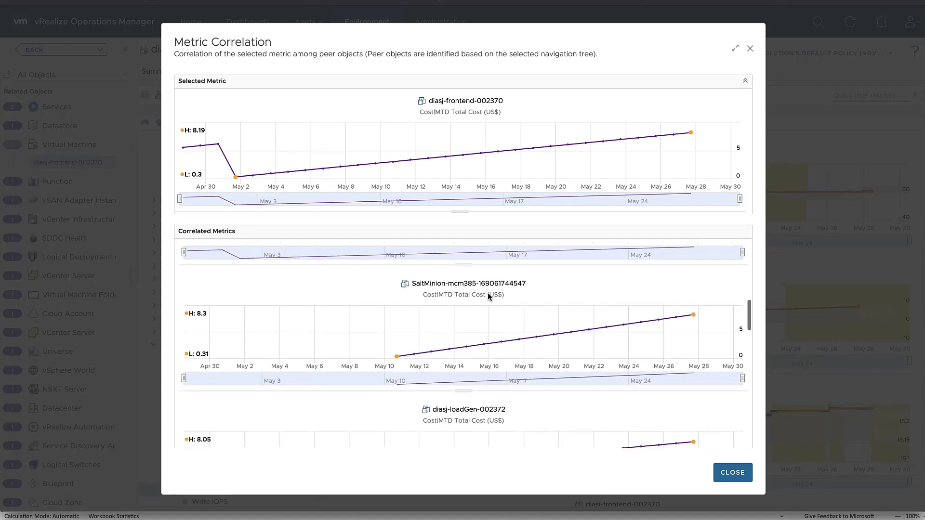
scroll(488, 297, "down", 3)
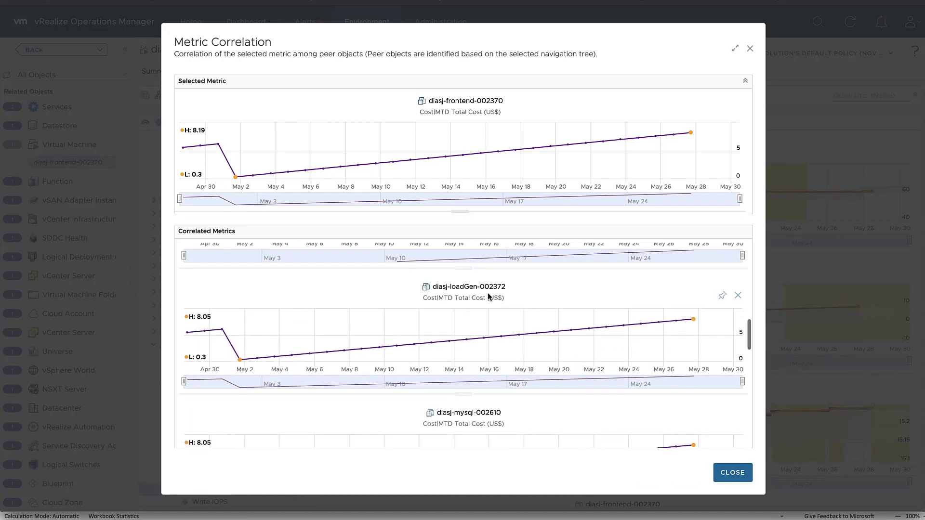
scroll(487, 294, "down", 1)
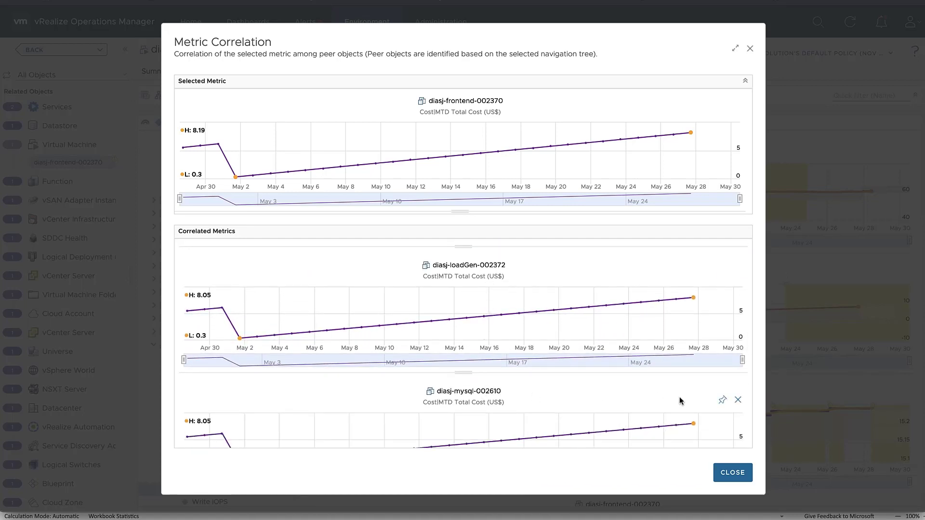
Pin the correlated mysql-002610 and loadGen-002372 cost charts to the metrics page and check the mysql chart against its dynamic thresholds
left_click(722, 400)
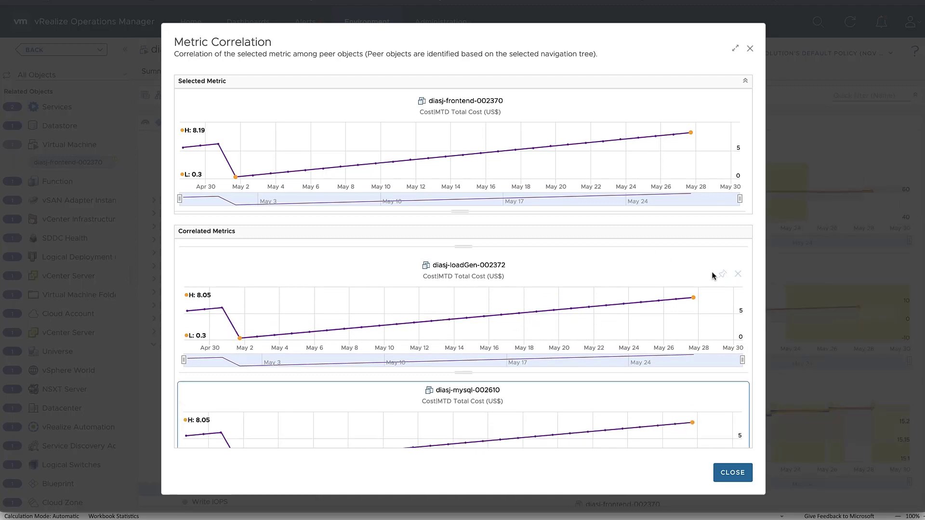
left_click(722, 277)
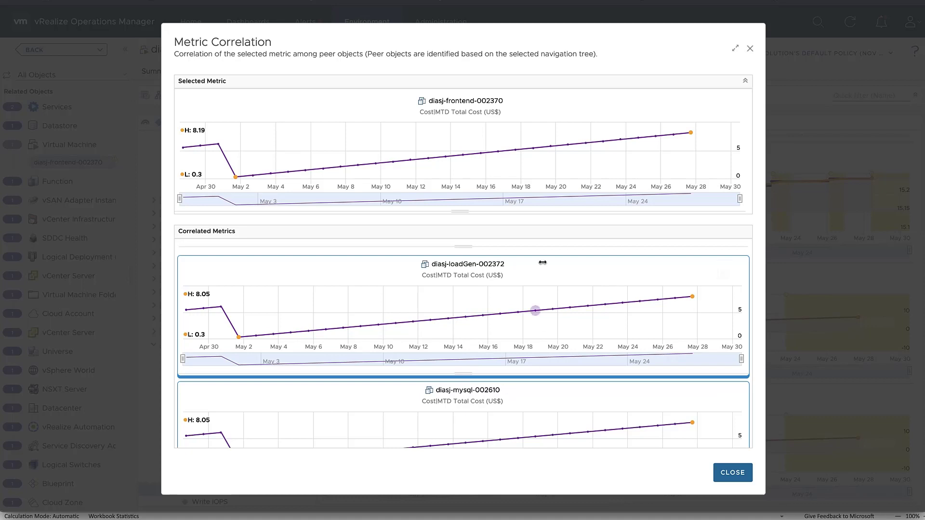
left_click(739, 474)
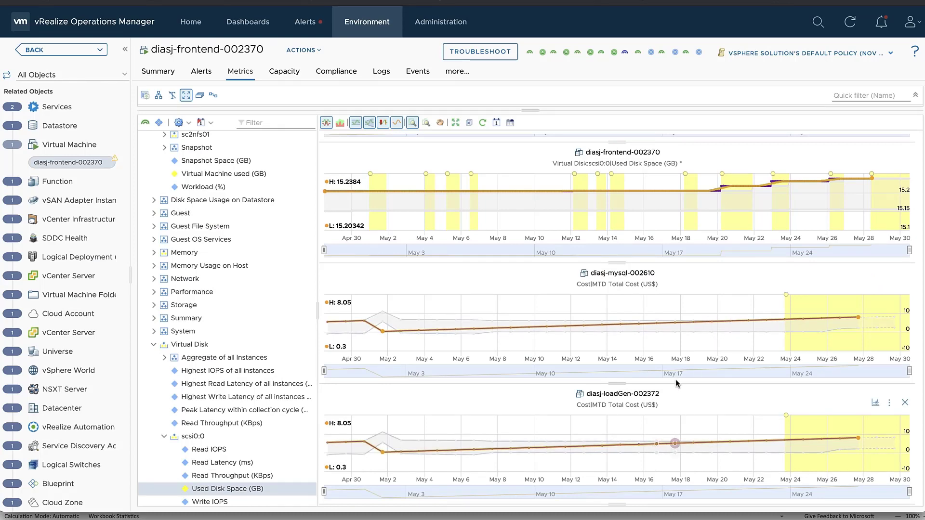
scroll(680, 334, "up", 1)
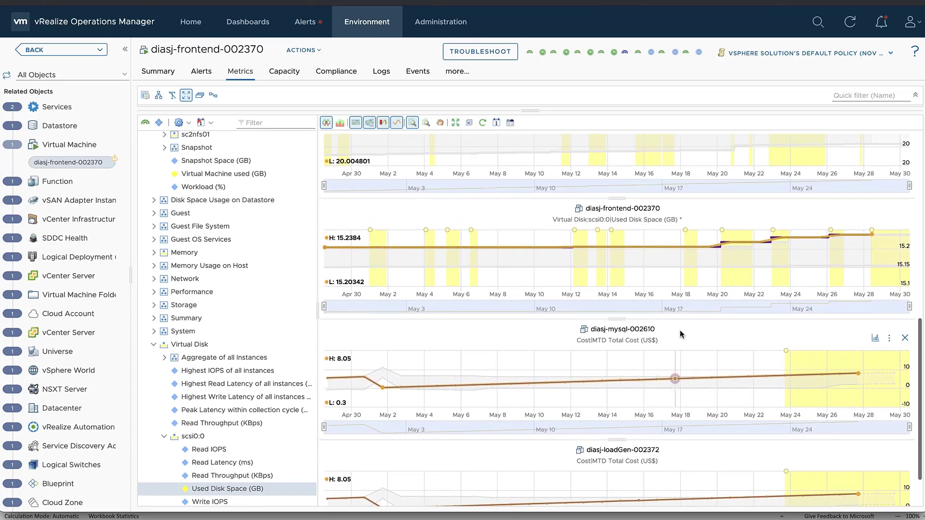
scroll(680, 334, "down", 1)
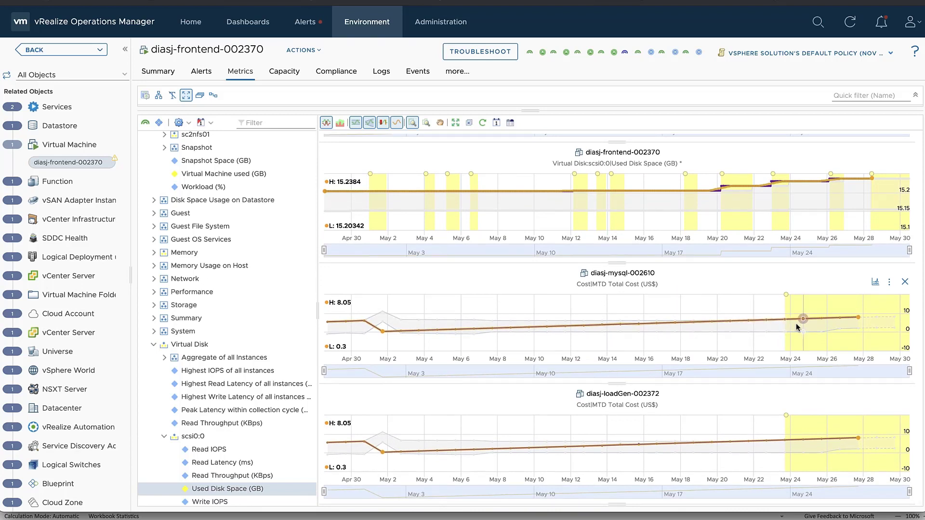
mouse_move(797, 327)
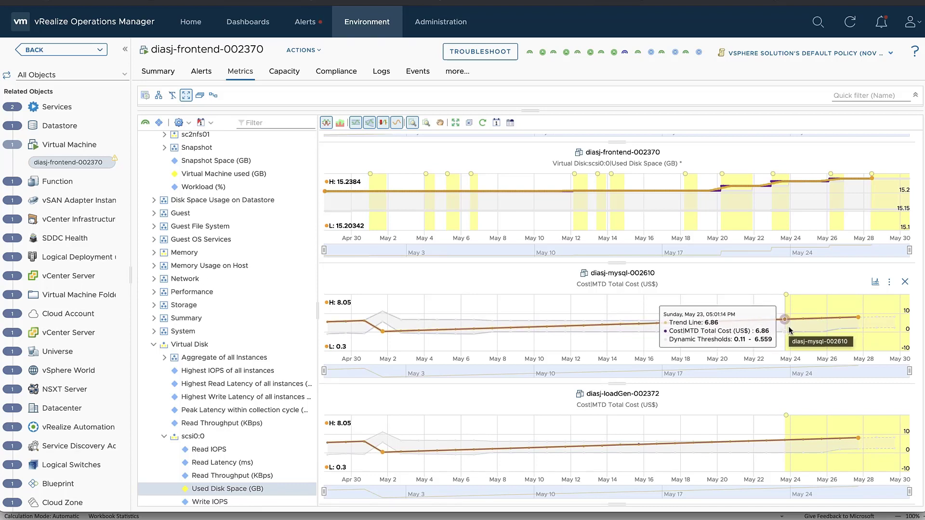
Generate a new dashboard from the displayed metric charts, naming it after the owner's VMs
left_click(510, 124)
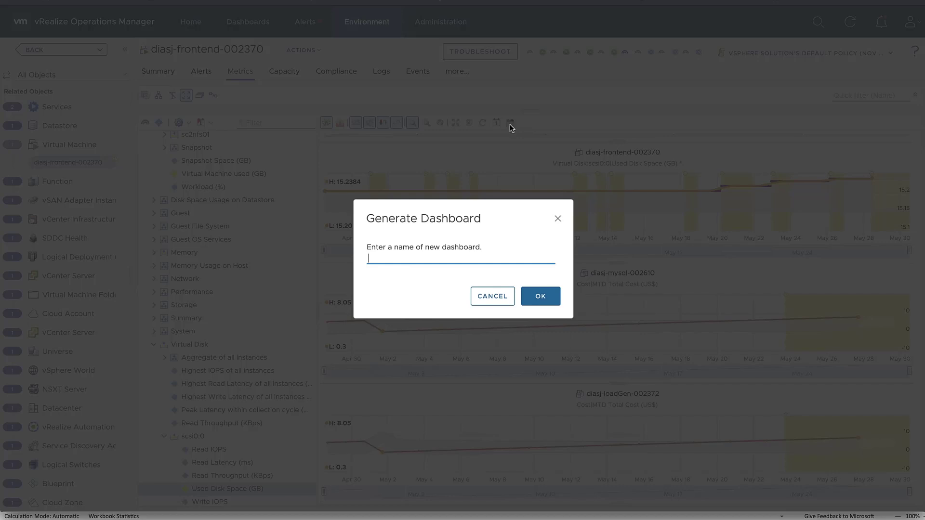
type("DiasJ VM's")
left_click(541, 297)
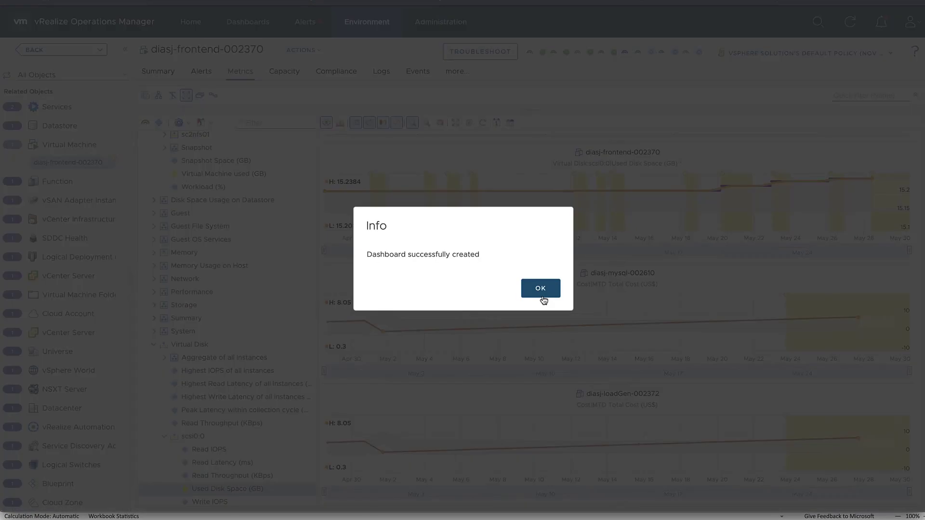
left_click(537, 291)
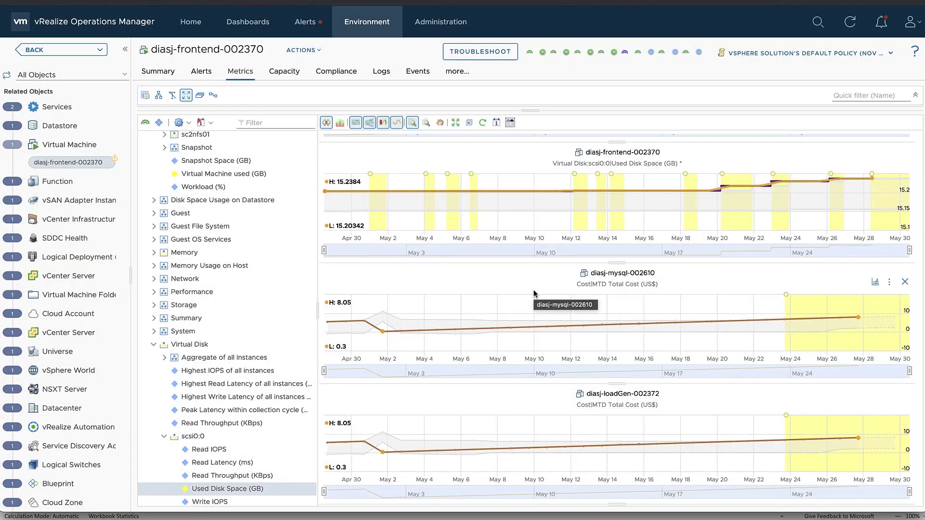
Open the newly generated dashboard from the recent dashboards and review its CPU, cost and disk space metric charts
left_click(248, 22)
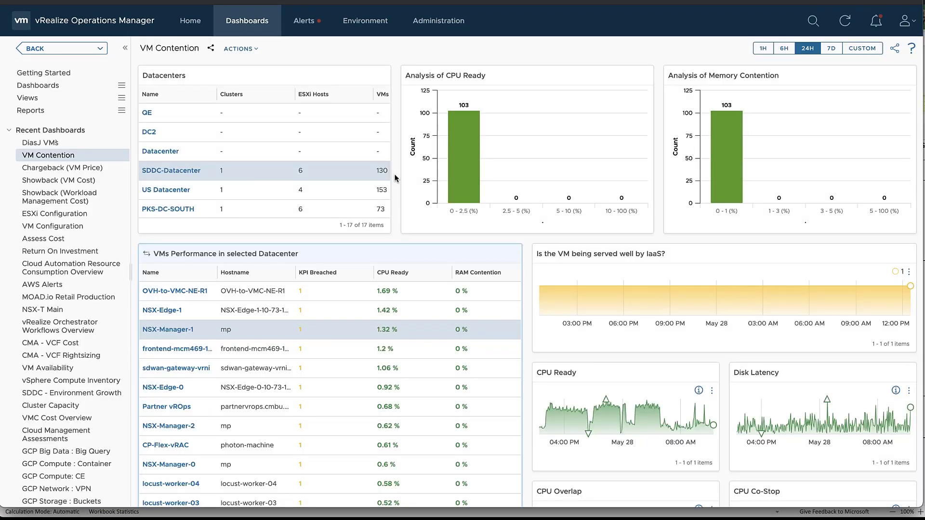
left_click(59, 144)
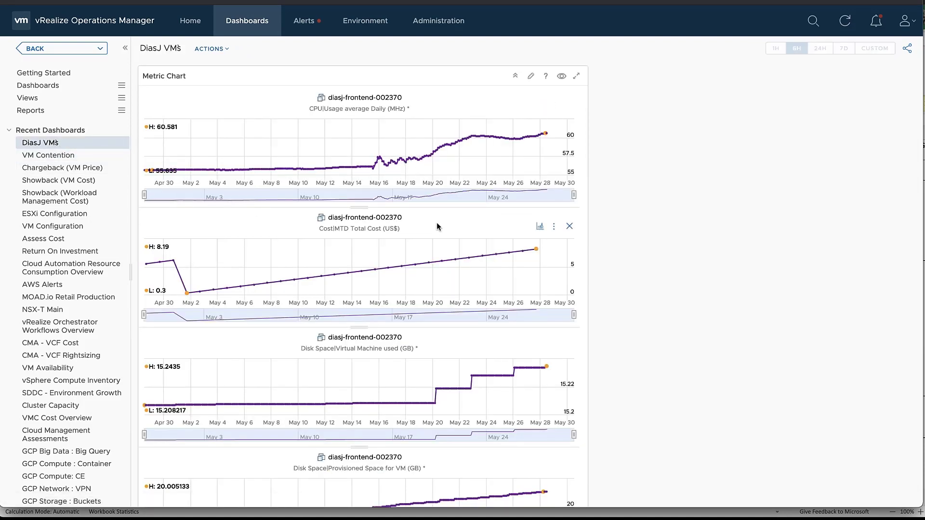
scroll(437, 226, "down", 7)
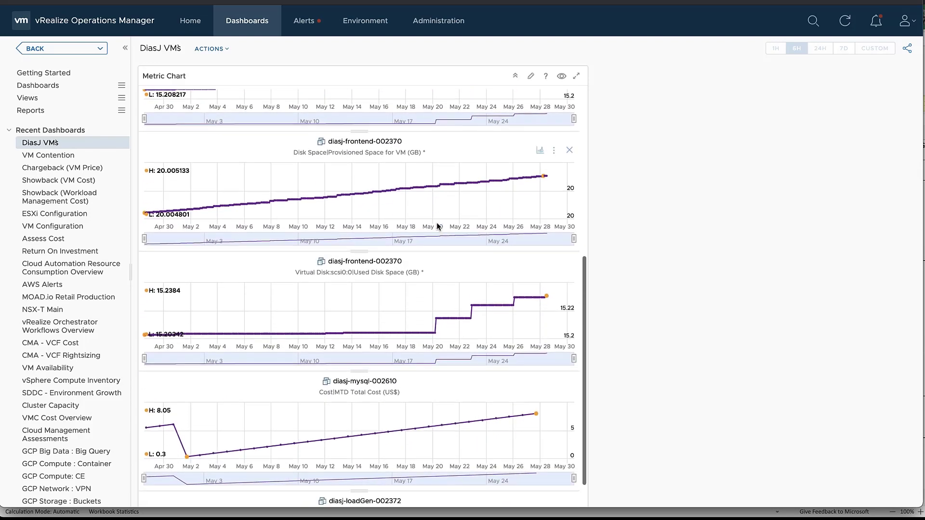
scroll(438, 226, "down", 2)
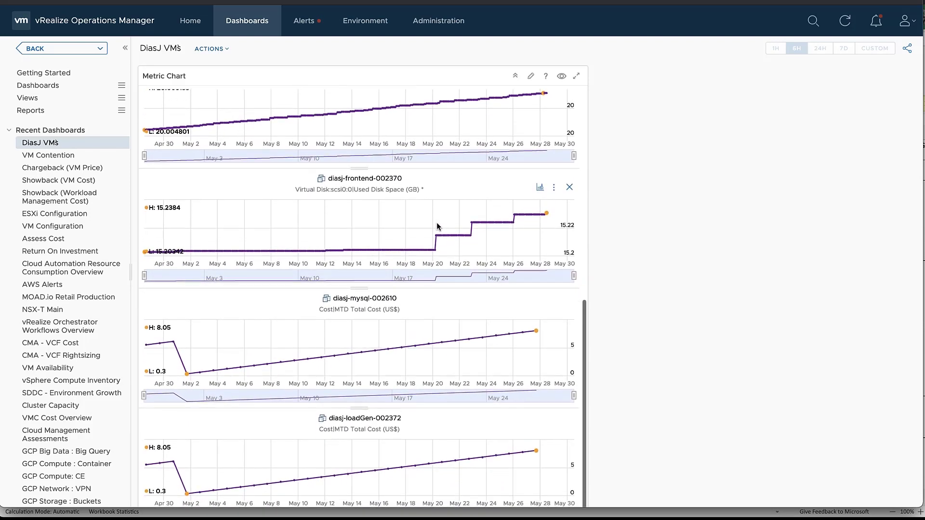
scroll(358, 414, "up", 9)
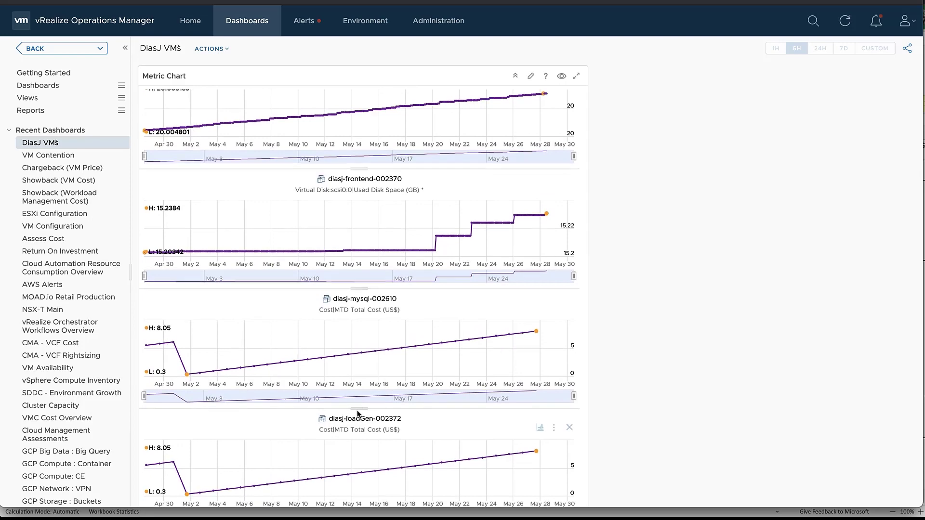
left_click(562, 77)
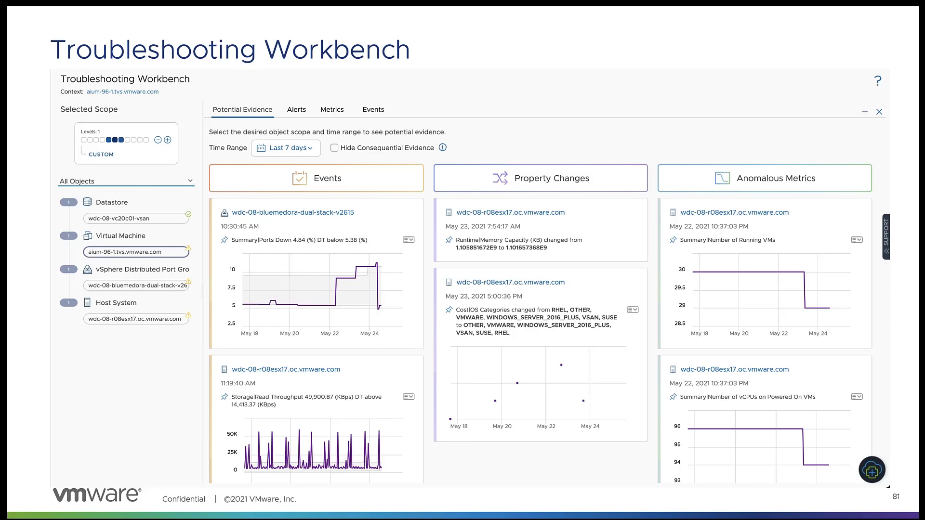
key("Right")
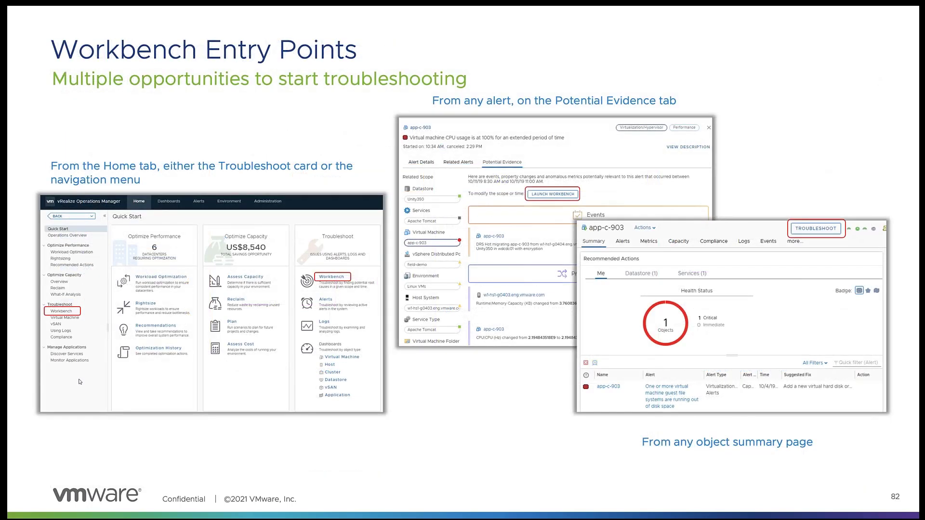
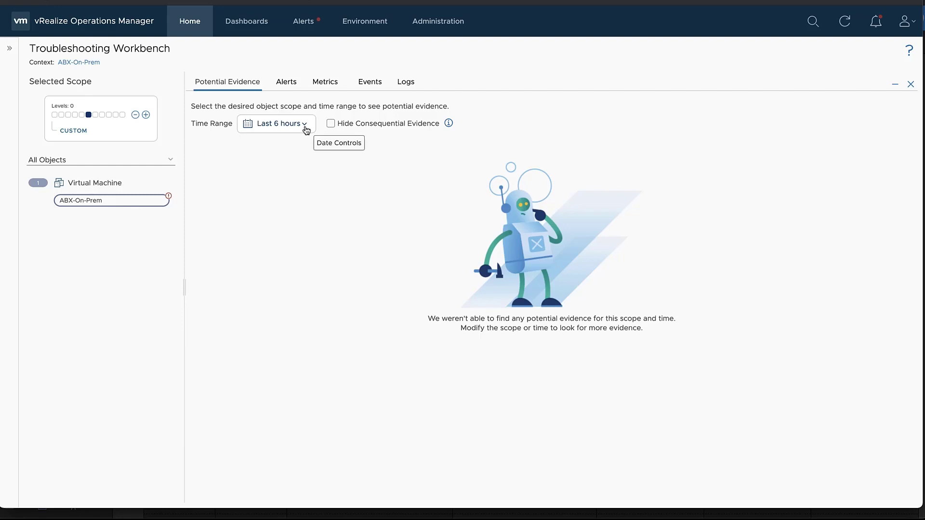
Set the potential evidence time range to the last 12 hours
left_click(306, 127)
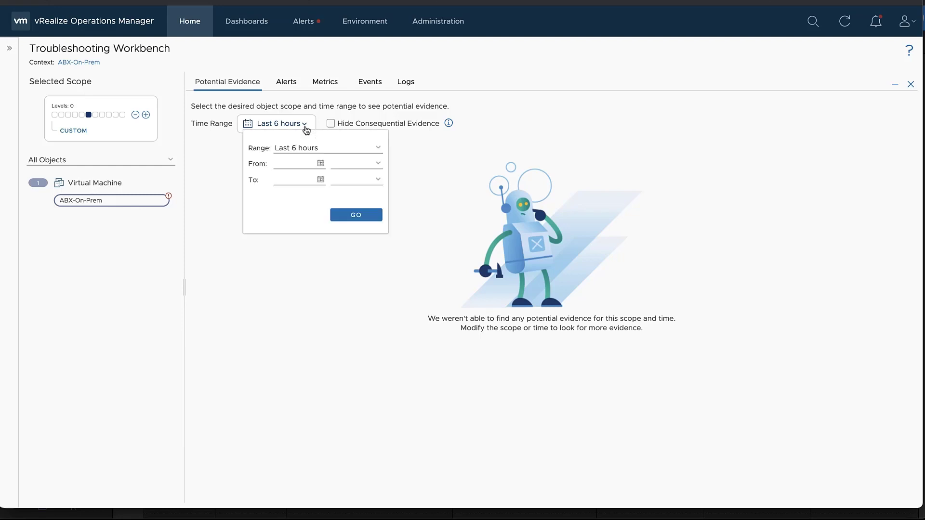
left_click(378, 148)
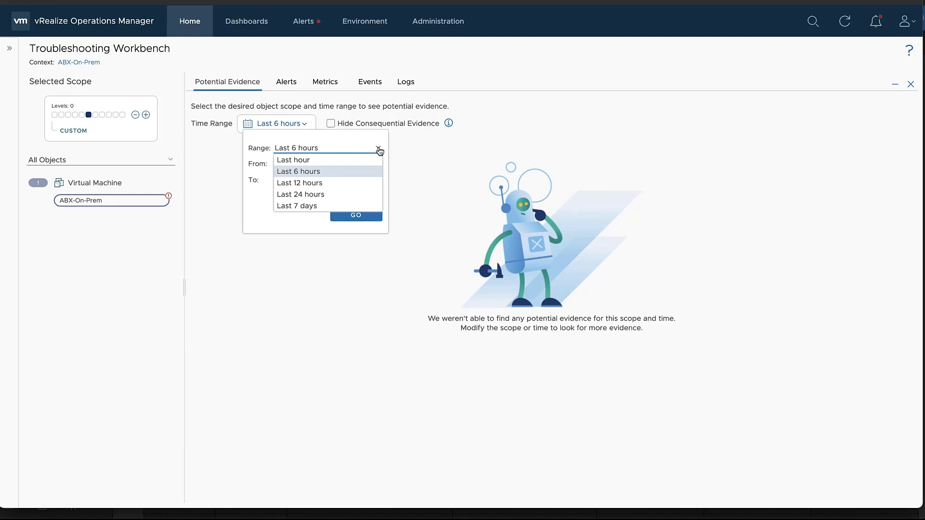
left_click(350, 183)
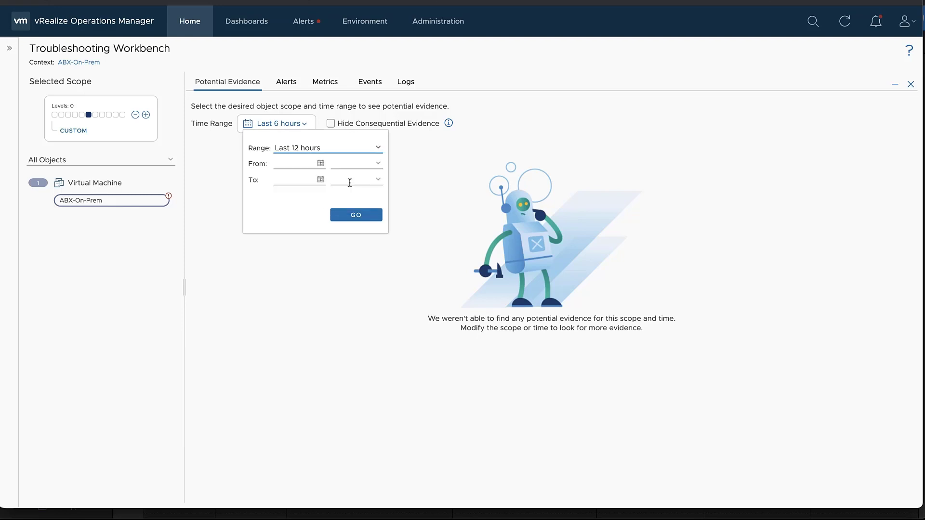
left_click(321, 164)
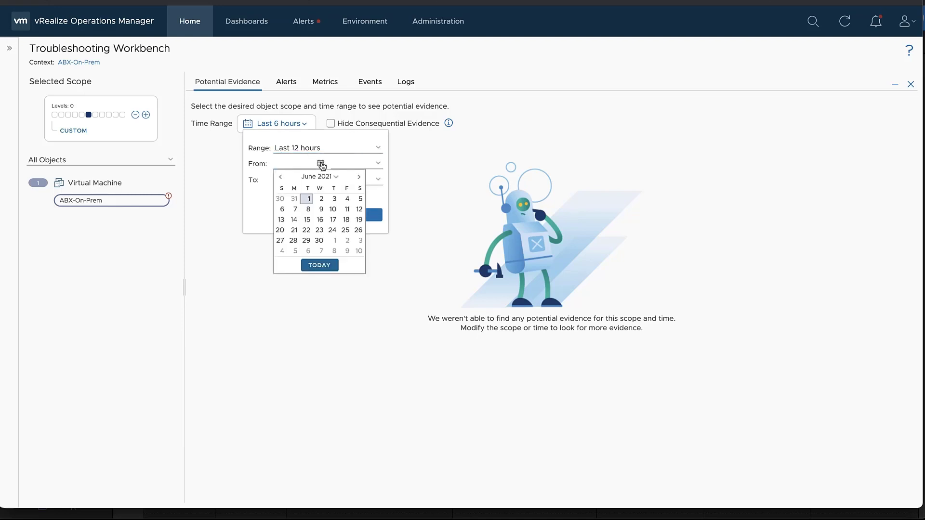
left_click(320, 164)
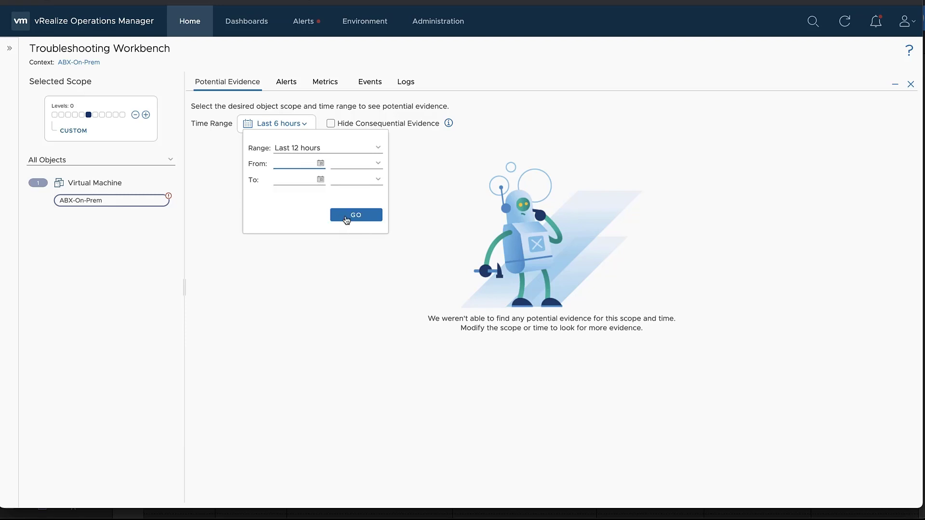
left_click(376, 215)
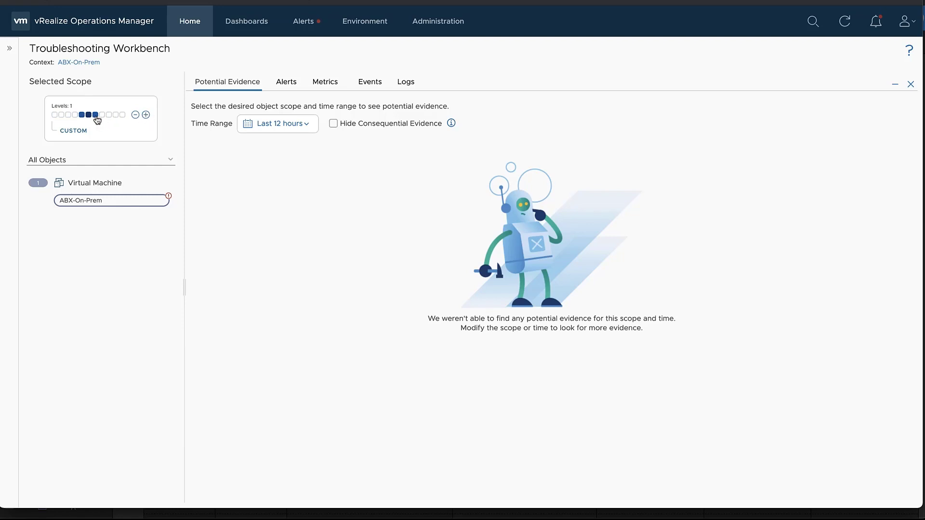
Widen the selected scope to level 1 and look through the potential evidence for that scope
left_click(145, 115)
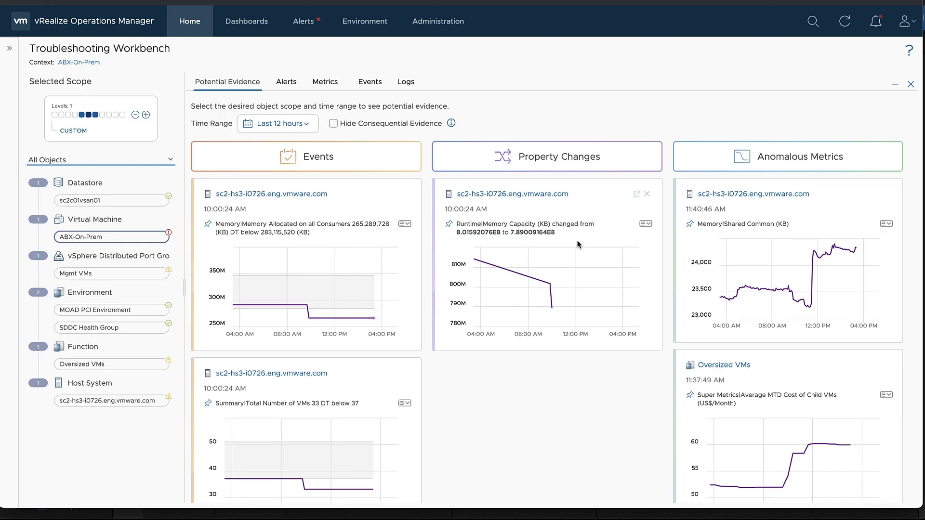
mouse_move(769, 213)
scroll(668, 274, "down", 4)
scroll(667, 274, "up", 3)
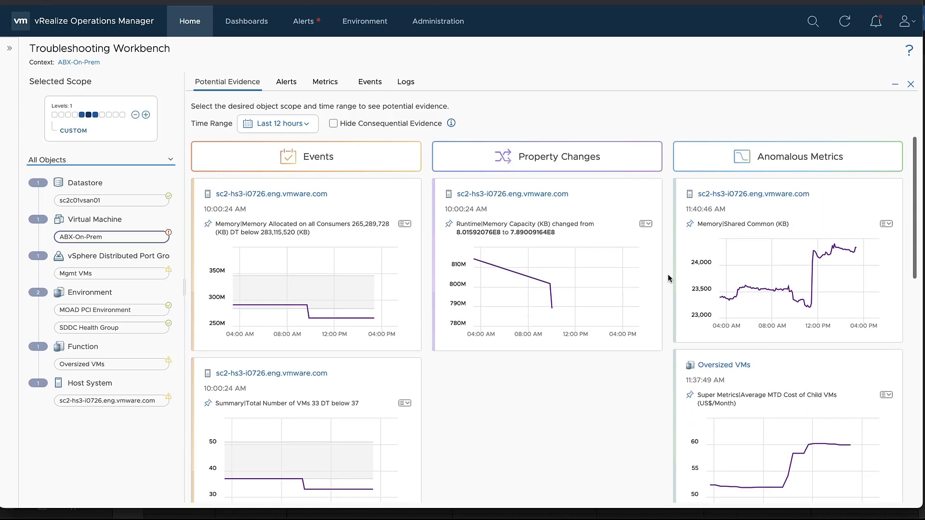
Customise the scope by adding the objects below the sc2c01vsan01 datastore and above the sc2-hs3-i0726 host, and apply it
left_click(73, 133)
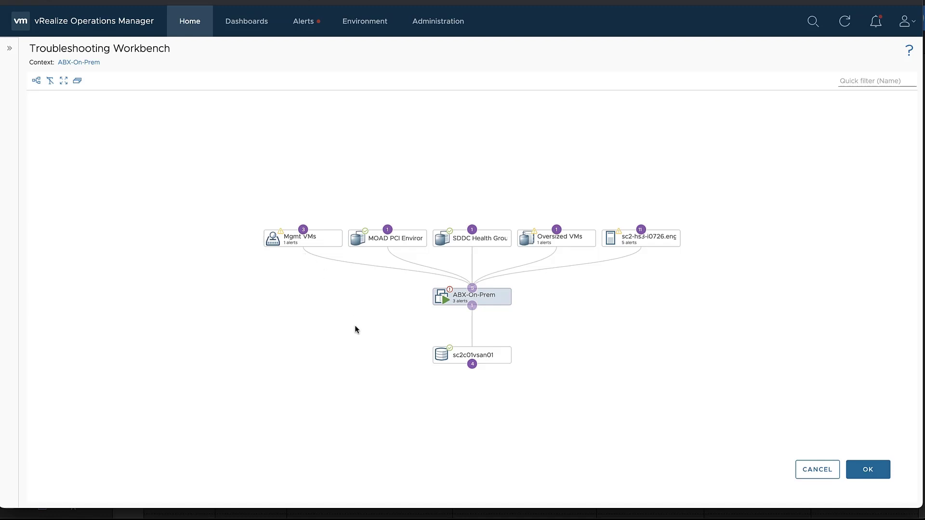
left_click(473, 365)
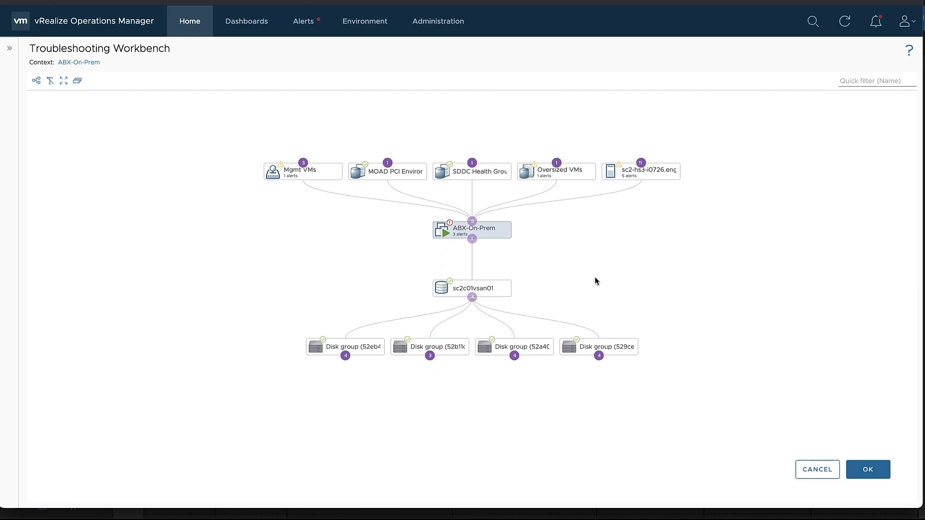
left_click(640, 163)
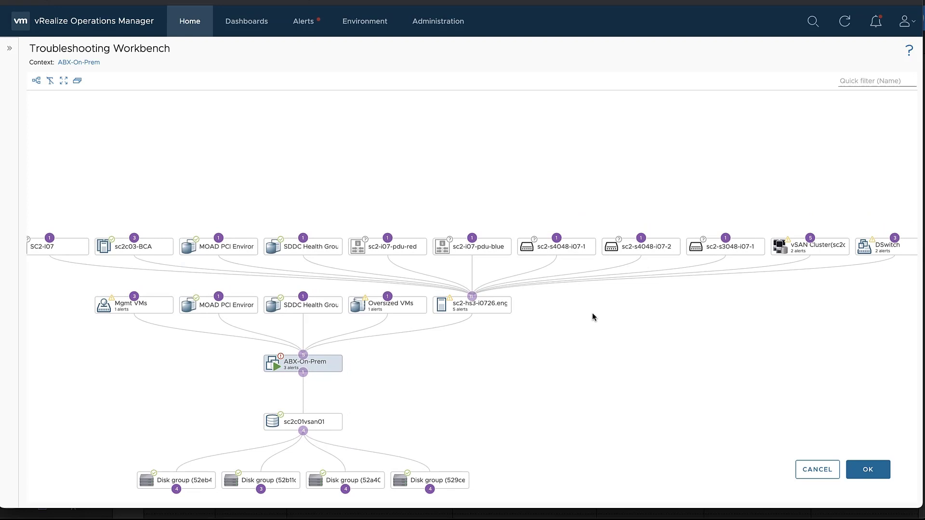
mouse_move(563, 255)
left_click(868, 470)
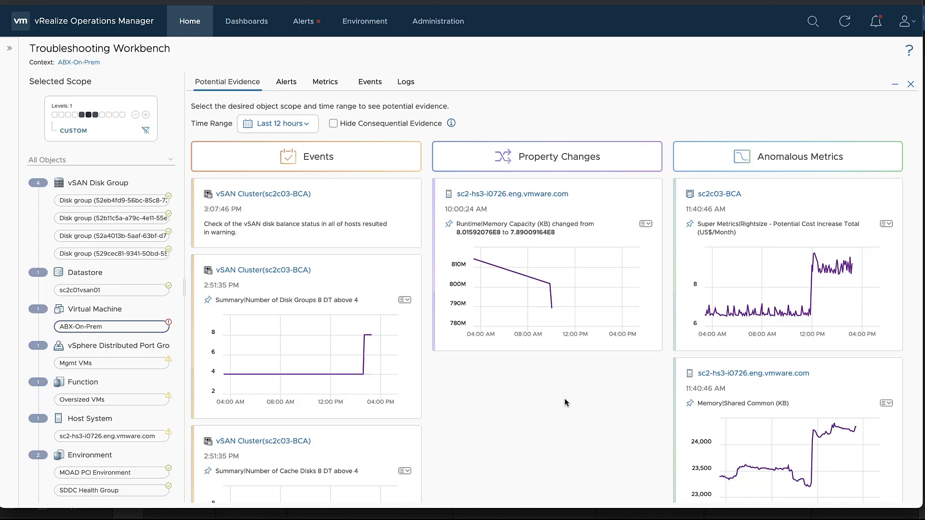
Examine the events, property changes and anomalous metrics listed as potential evidence for the custom scope
scroll(380, 354, "down", 3)
scroll(380, 354, "down", 3)
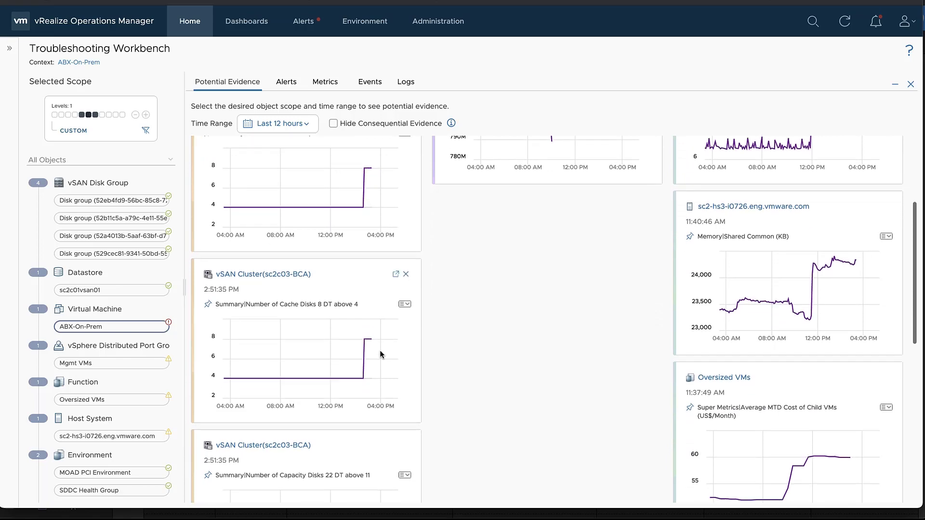
scroll(380, 354, "up", 4)
scroll(380, 354, "up", 3)
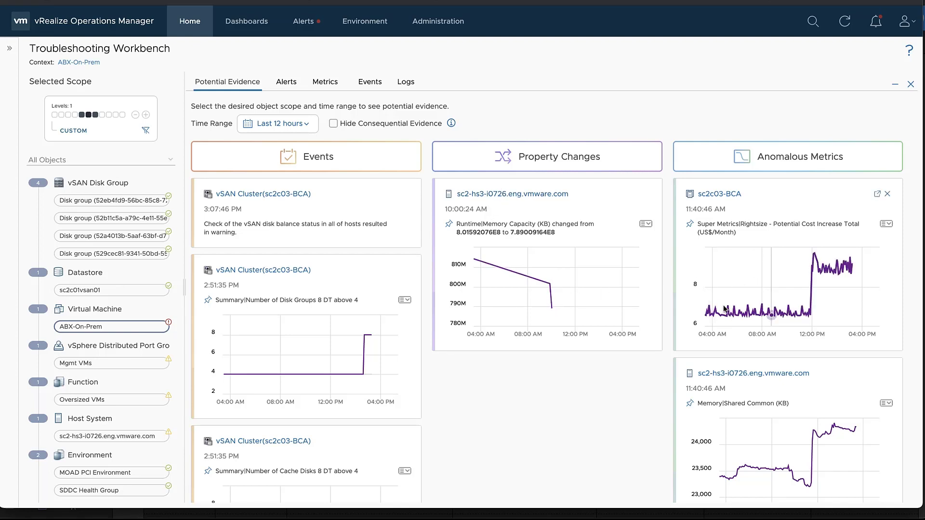
mouse_move(760, 254)
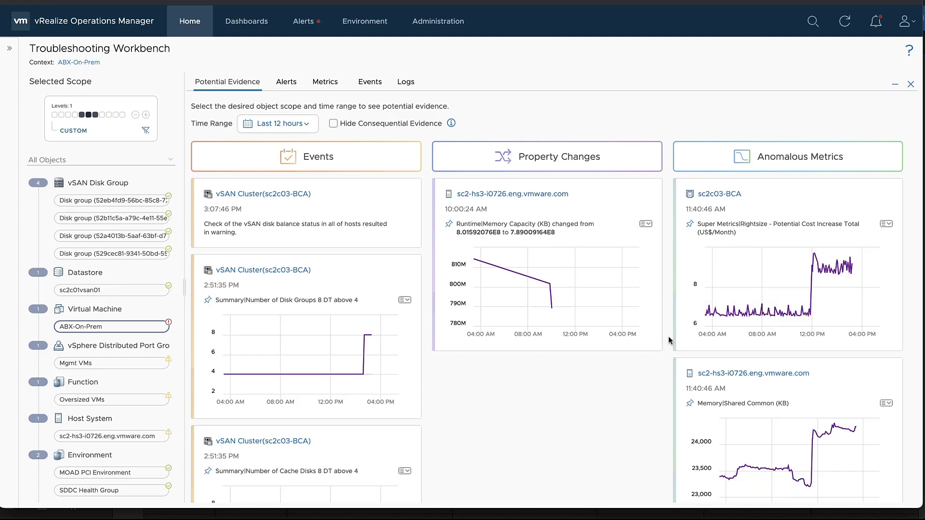
scroll(668, 340, "down", 2)
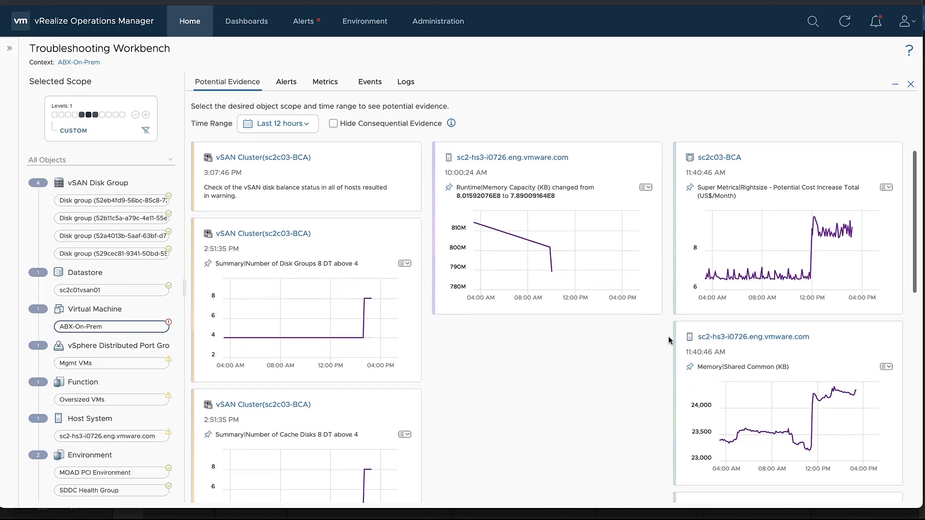
scroll(669, 341, "down", 6)
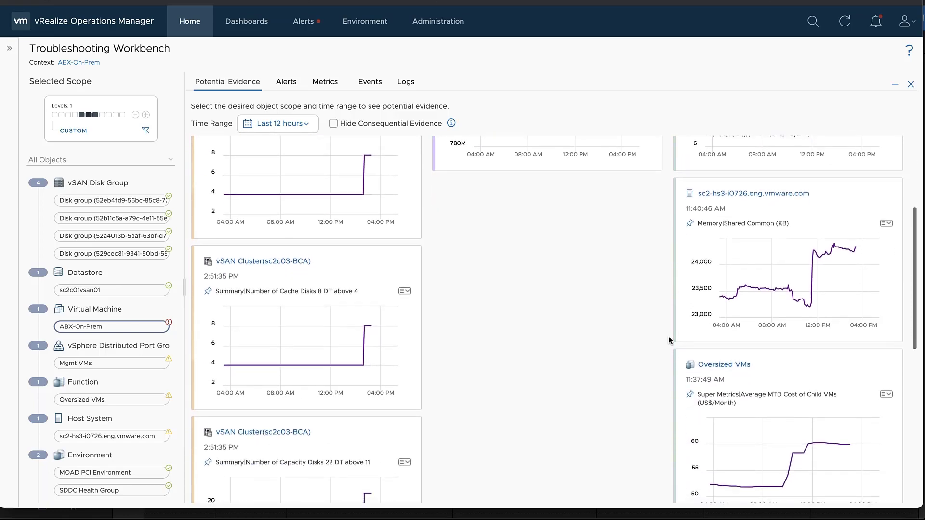
scroll(669, 341, "down", 5)
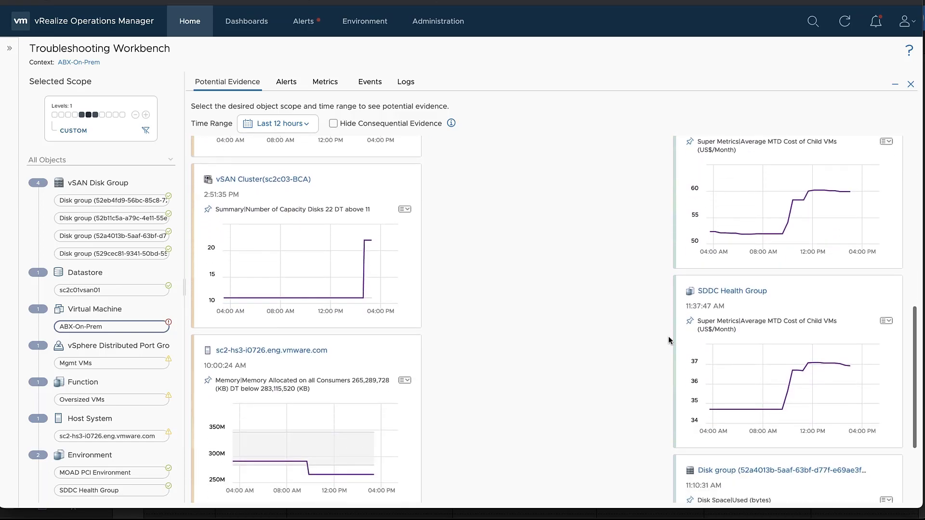
scroll(668, 341, "up", 13)
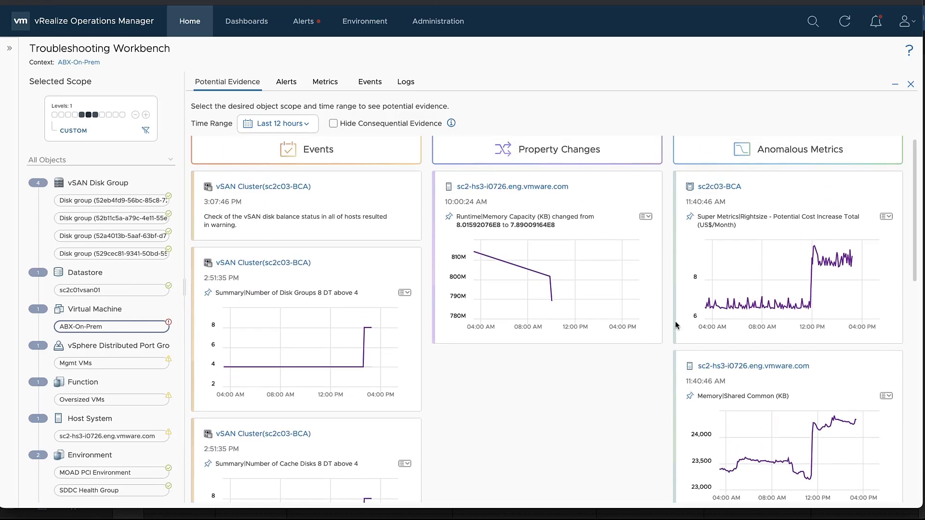
Pin the sc2c03-BCA Rightsize - Potential Cost Increase Total metric and review its correlated metrics using the Scope method
left_click(690, 217)
left_click(337, 86)
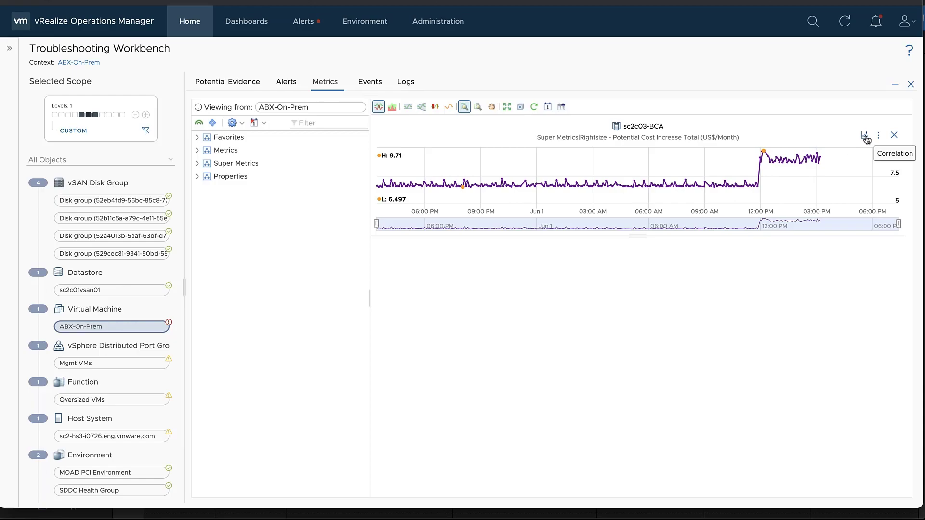
left_click(866, 139)
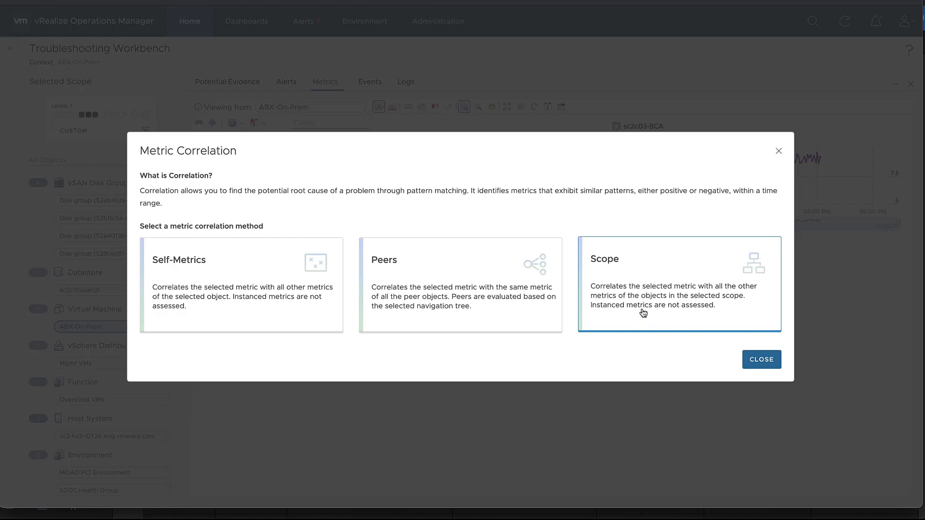
left_click(673, 291)
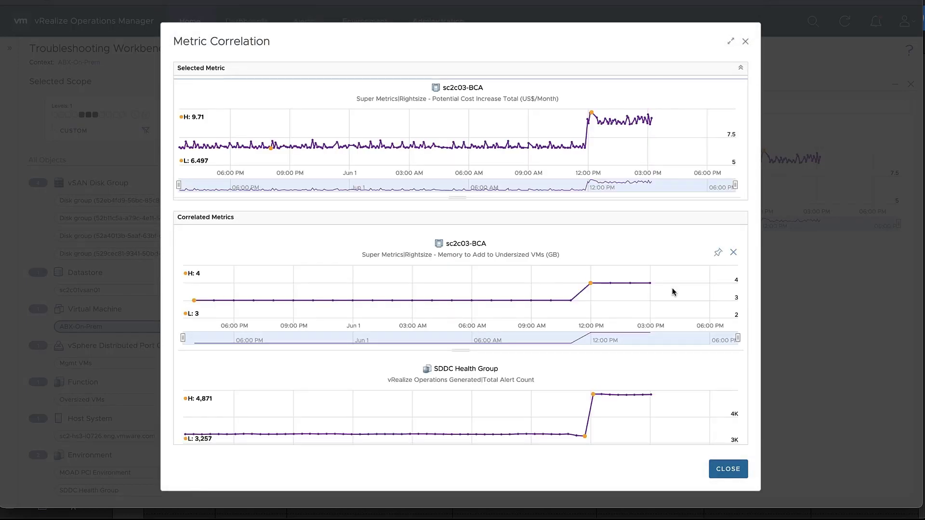
scroll(672, 291, "down", 5)
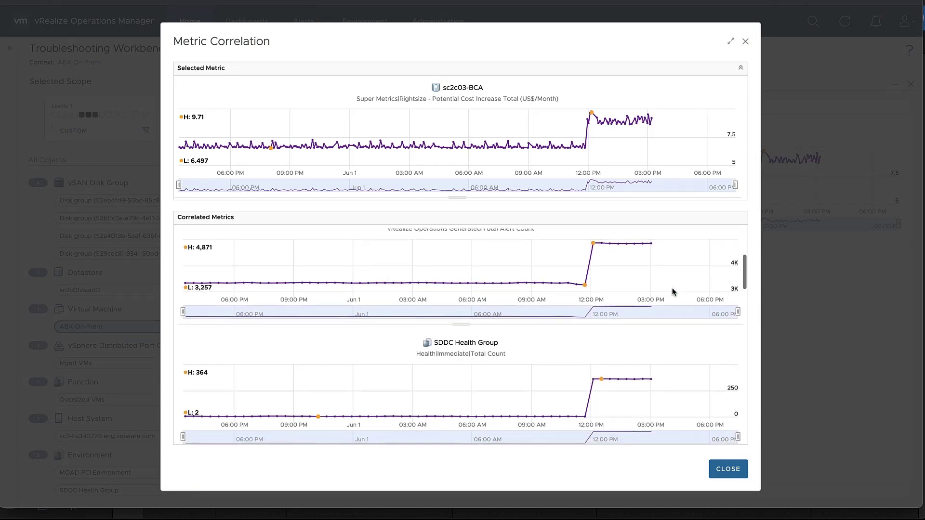
scroll(672, 289, "down", 10)
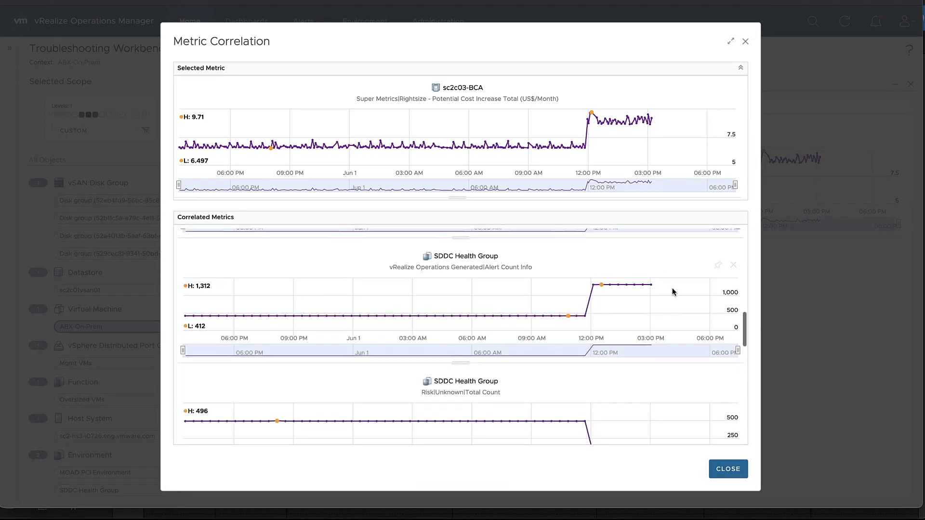
scroll(672, 292, "down", 10)
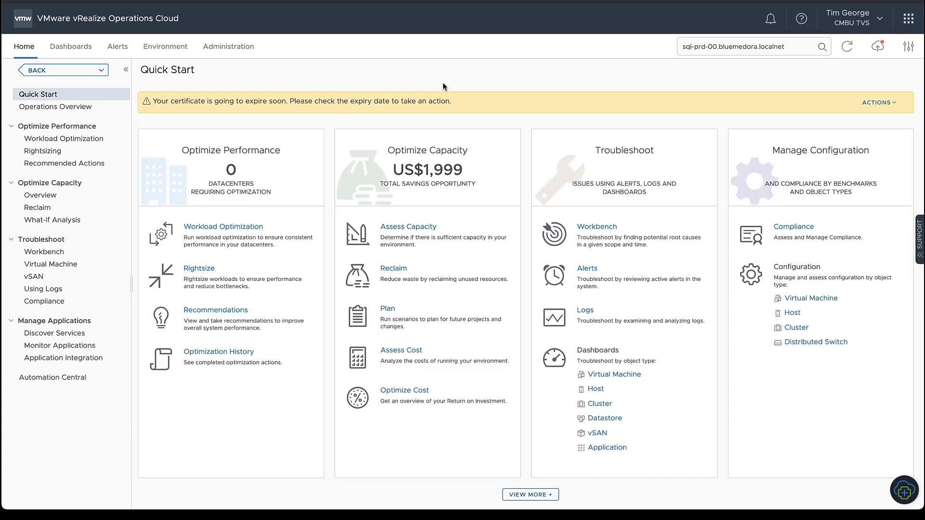
In VMware vRealize Operations Cloud, open the vcsa-e cloud account and check its Near Real-Time Monitoring setting
left_click(224, 50)
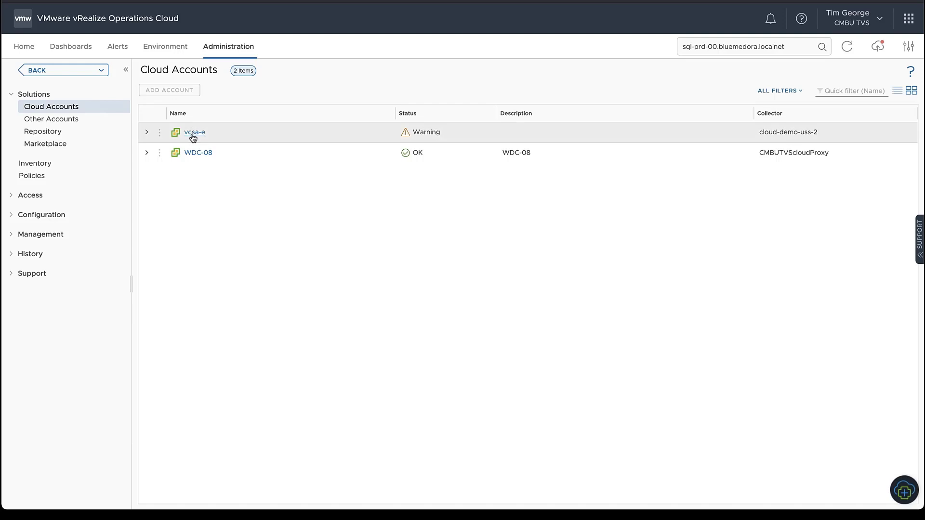
left_click(147, 133)
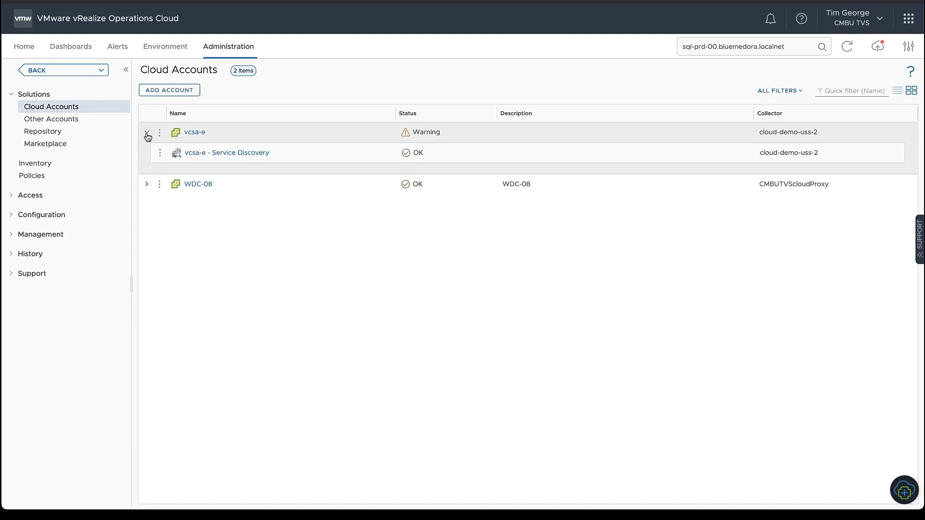
left_click(188, 133)
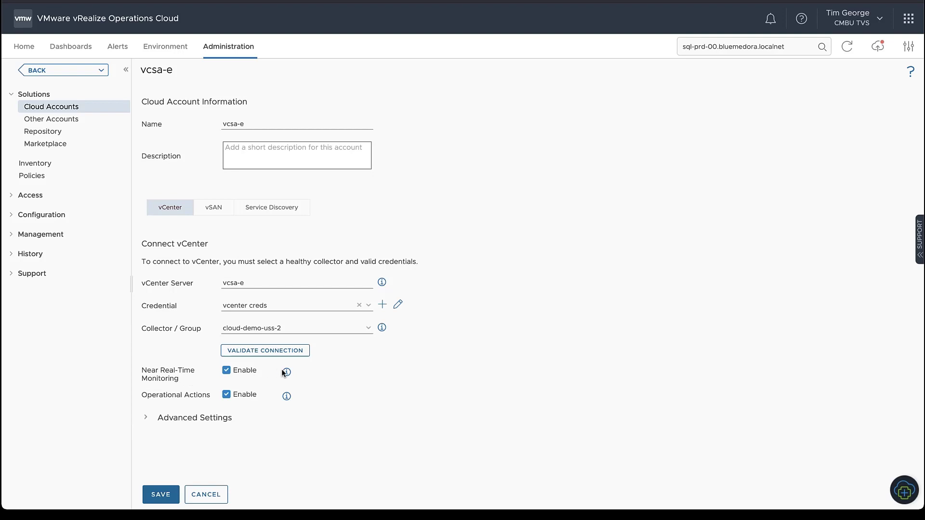
mouse_move(286, 374)
Search for sql-prd and open the virtual machine sql-prd-00.bluemedora.localnet
left_click(732, 47)
type("sql")
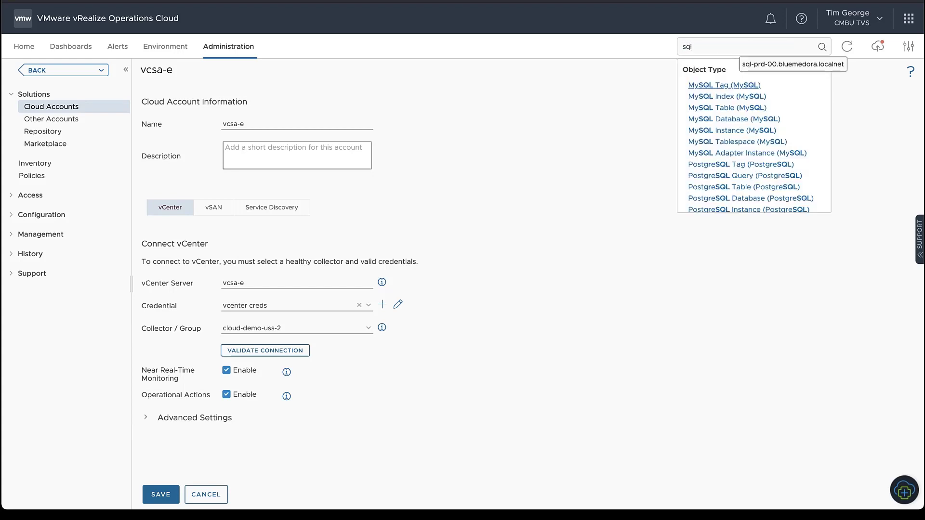
type("-prd")
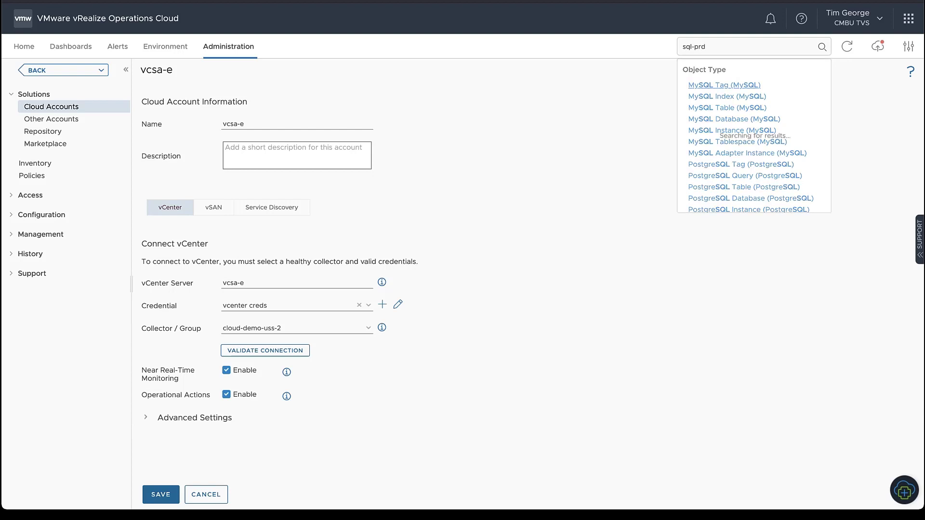
left_click(728, 125)
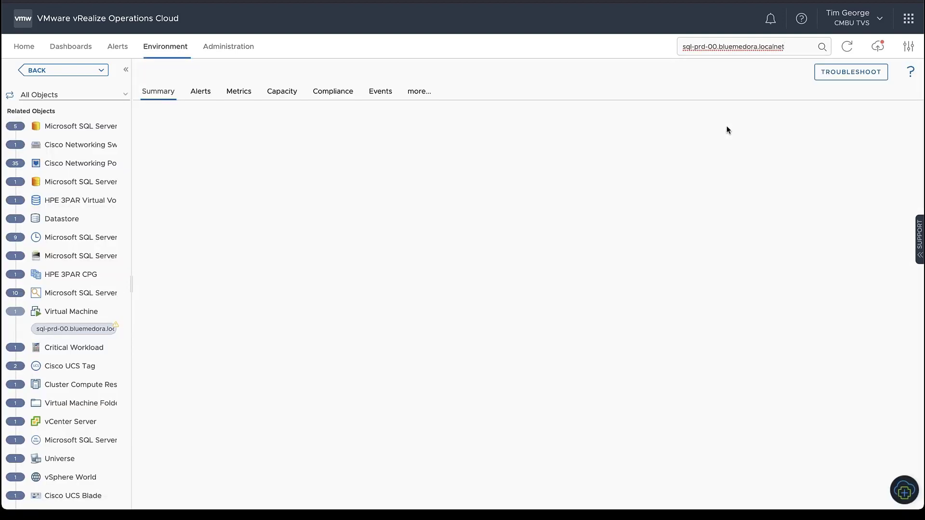
Chart the CPU Demand (%) metric of the sql-prd-00 virtual machine
left_click(237, 98)
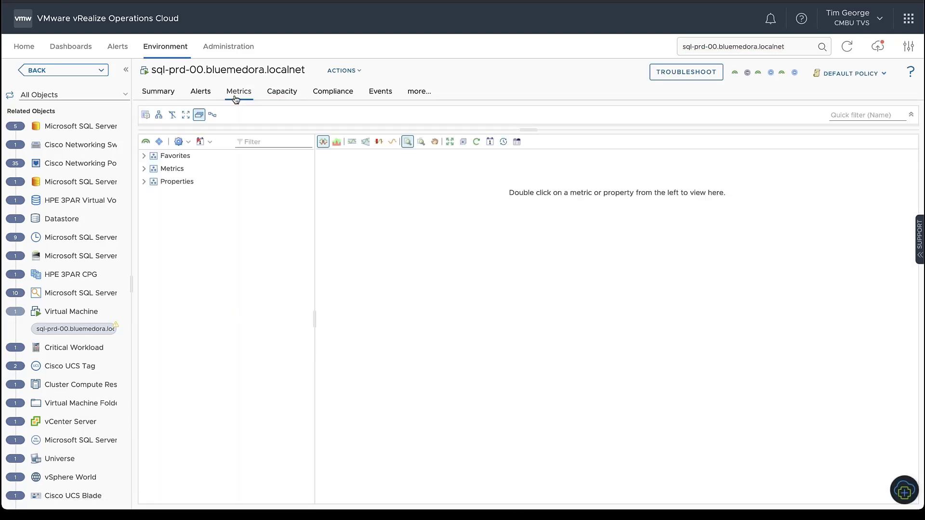
left_click(144, 169)
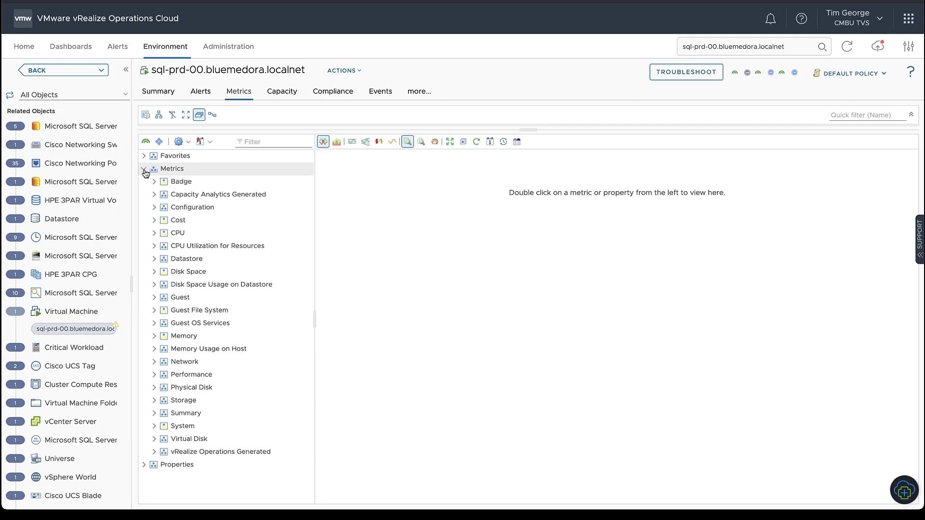
left_click(154, 234)
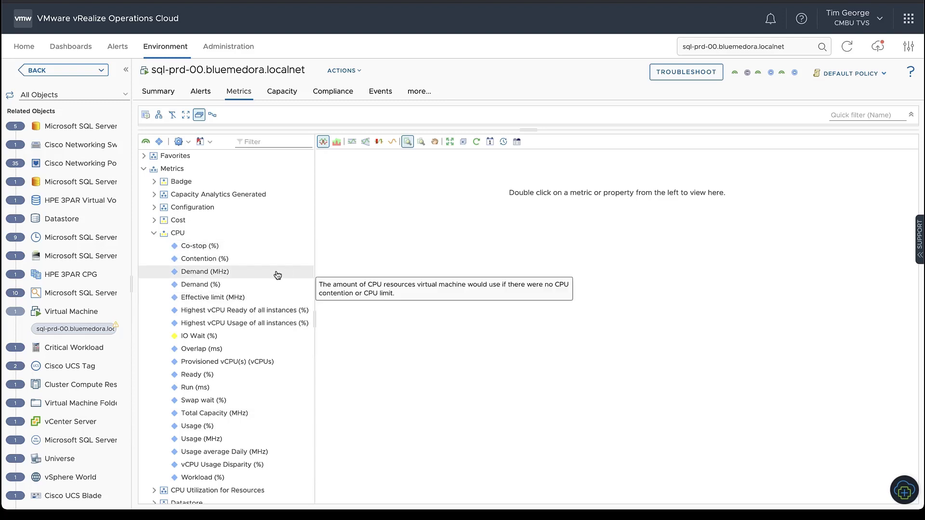
double_click(229, 287)
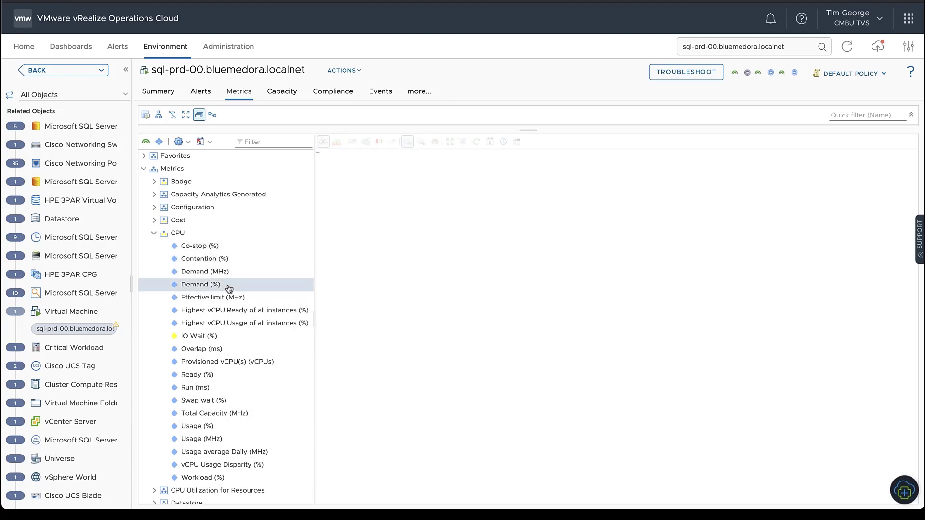
Add charts of the CPU Ready (%) and CPU Usage (%) metrics for the sql-prd-00 virtual machine
double_click(207, 375)
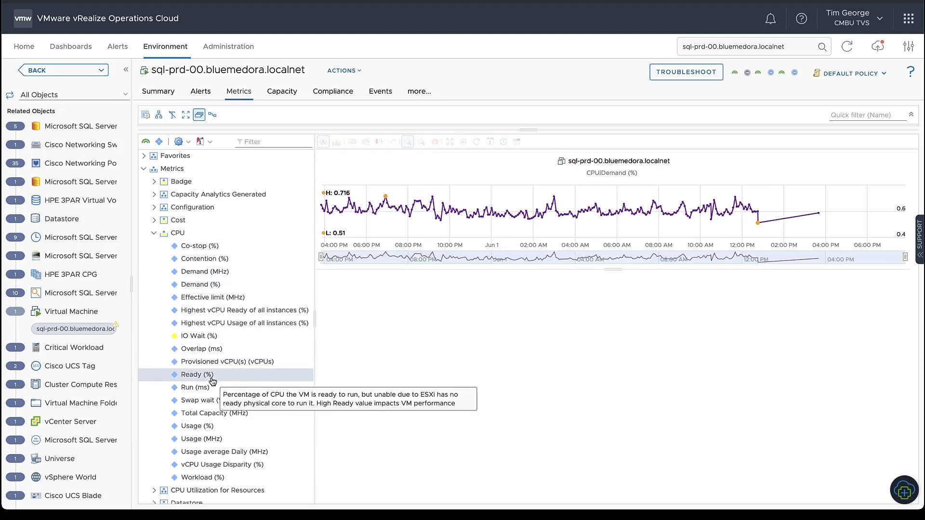
double_click(214, 426)
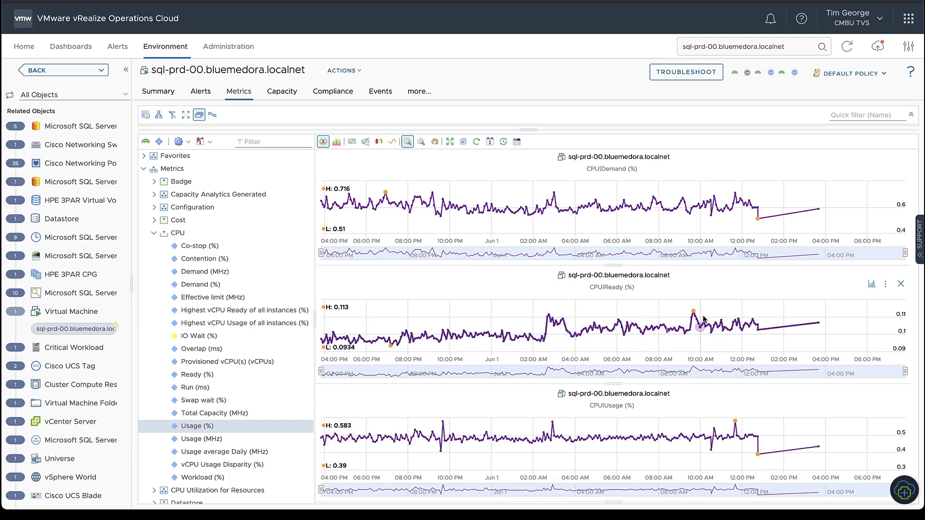
Try a zoom on the CPU Demand chart alone, reset it, and zoom all charts together to about 1:45–4:15 AM
mouse_move(524, 208)
left_mouse_down()
mouse_move(581, 214)
mouse_move(499, 210)
left_mouse_up()
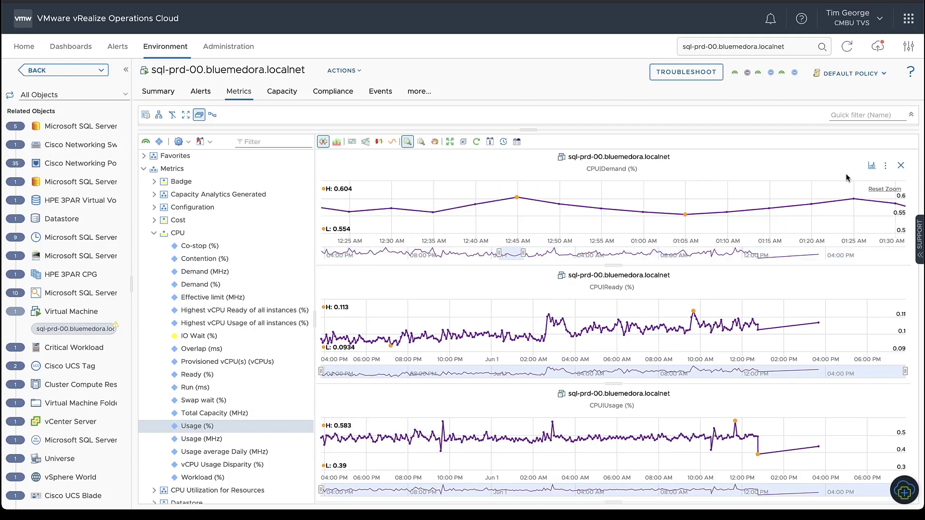
left_click(877, 186)
left_click(420, 142)
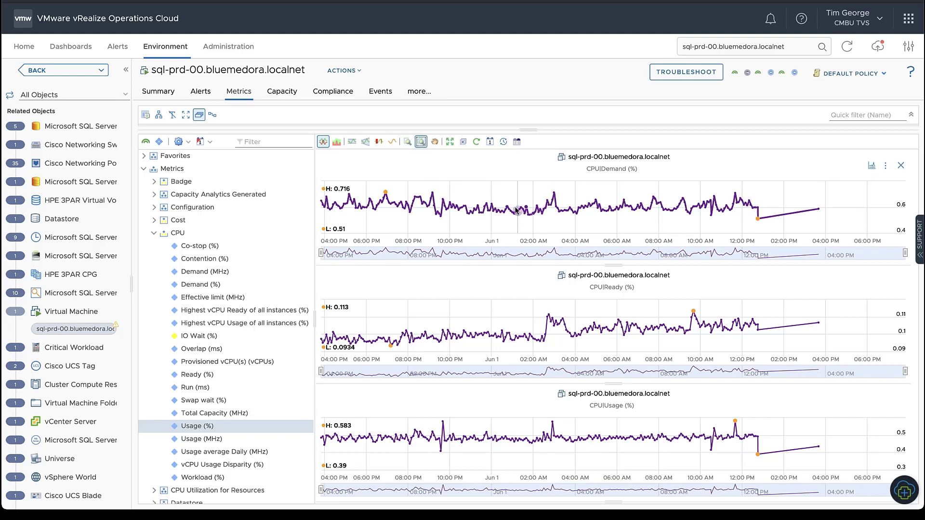
mouse_move(515, 213)
left_mouse_down()
mouse_move(581, 221)
mouse_move(527, 225)
left_mouse_up()
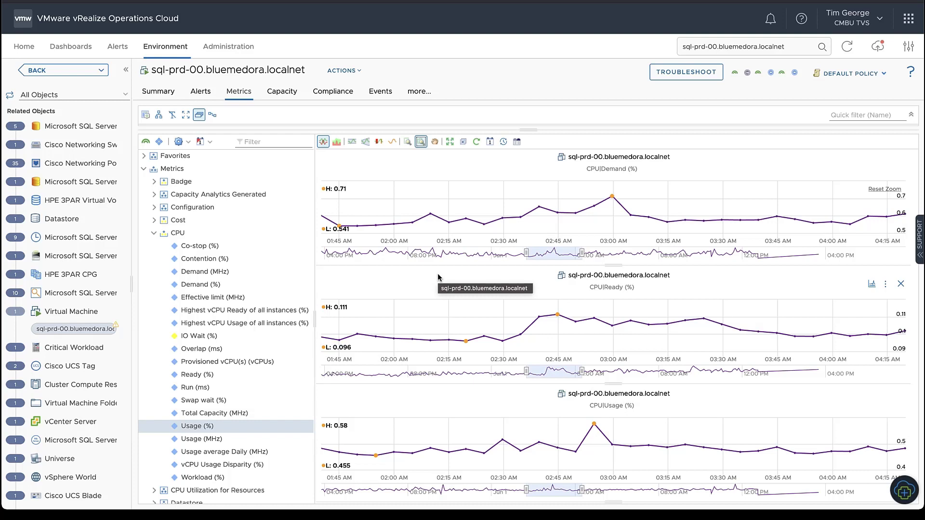
left_click(503, 143)
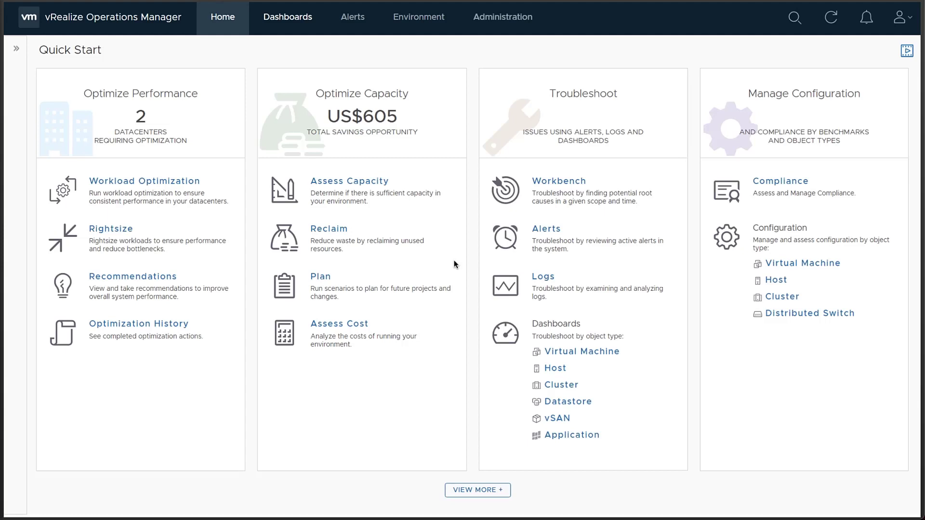
left_click(289, 23)
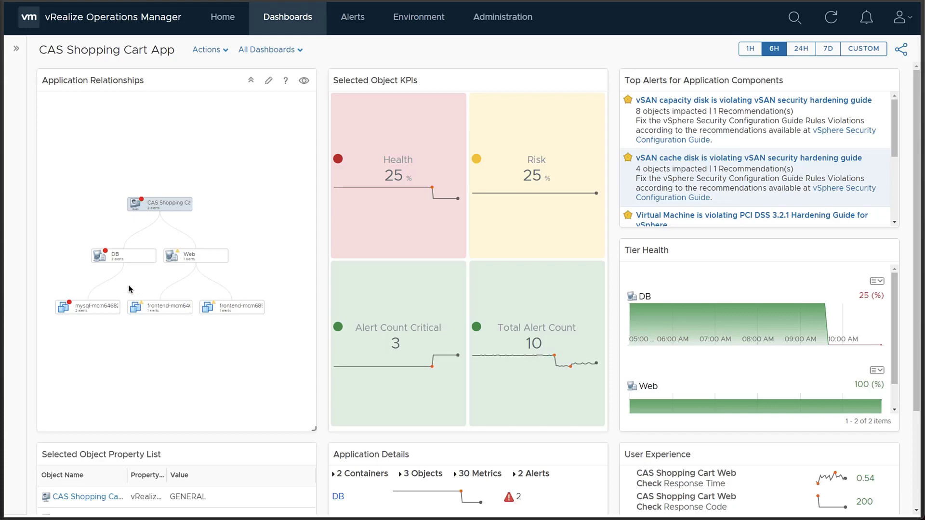
left_click(89, 306)
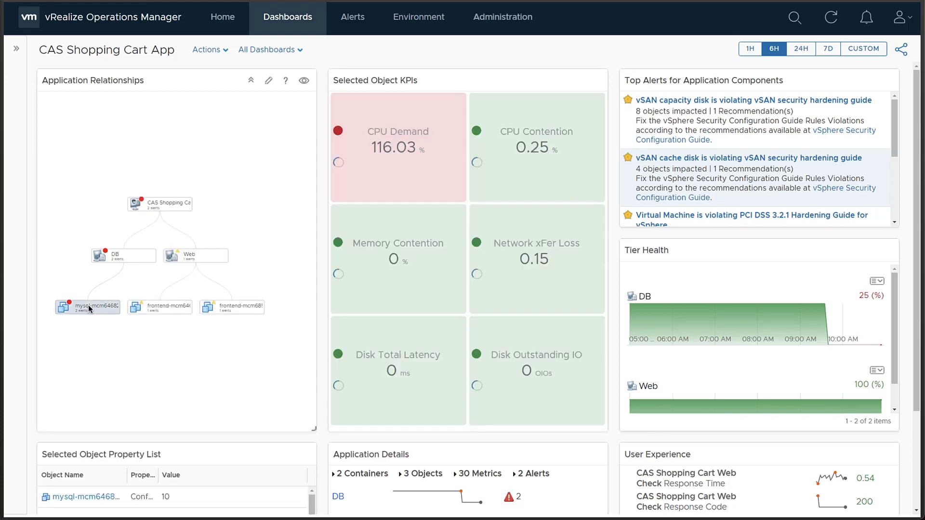
mouse_move(90, 308)
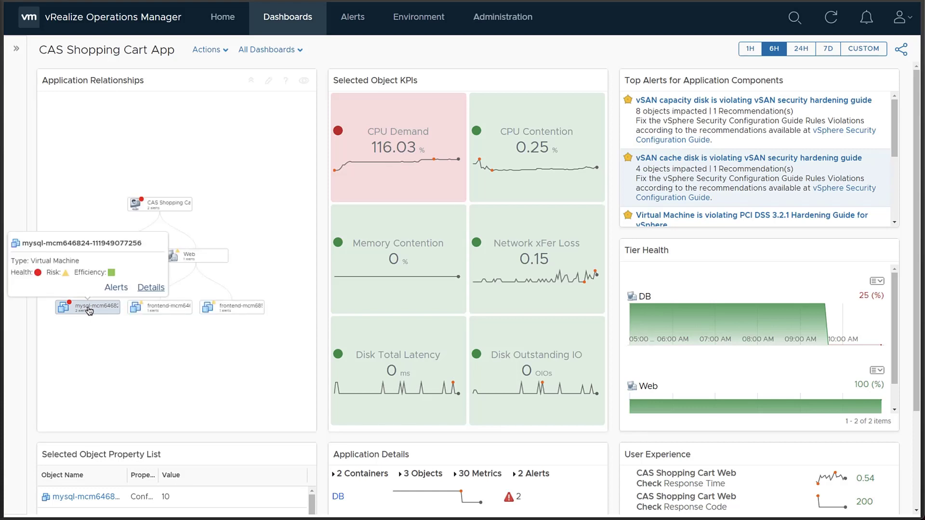
left_click(148, 291)
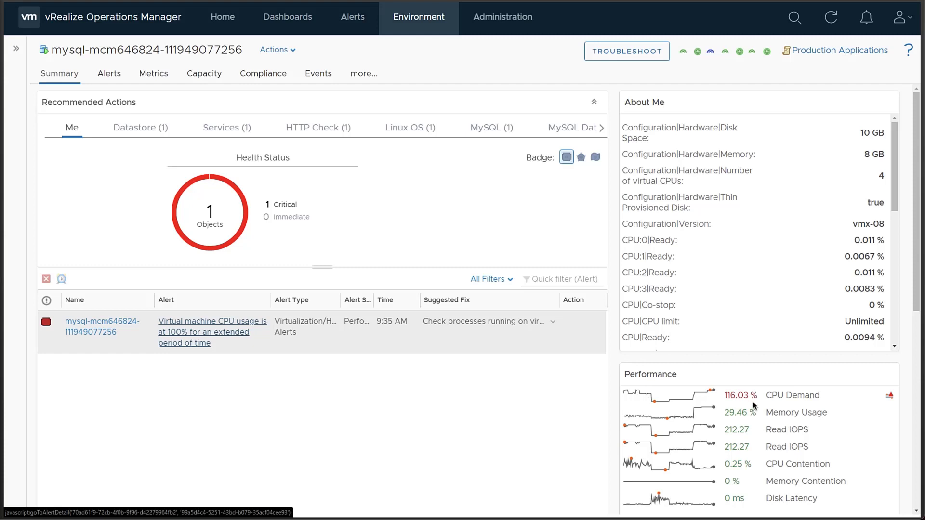
Open the virtual machine's 100% CPU usage alert and get the top 10 processes running on the machine
left_click(188, 346)
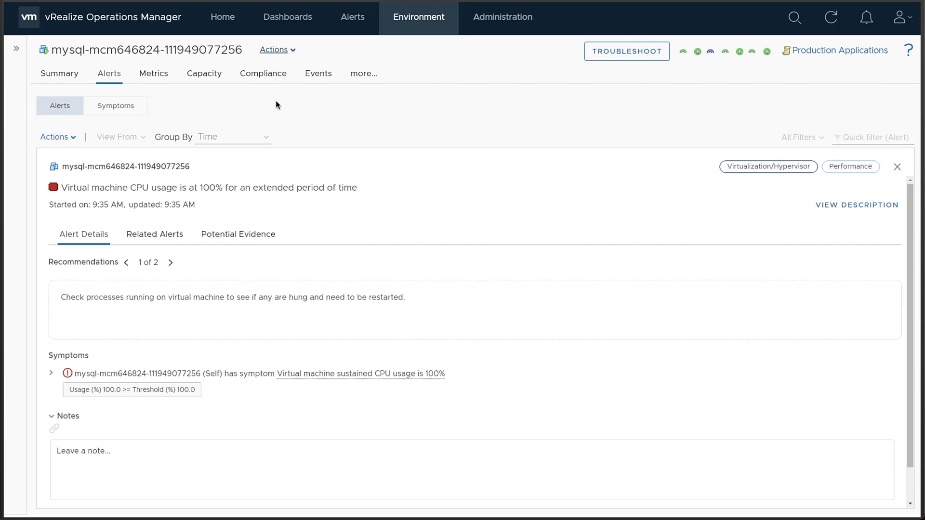
left_click(283, 52)
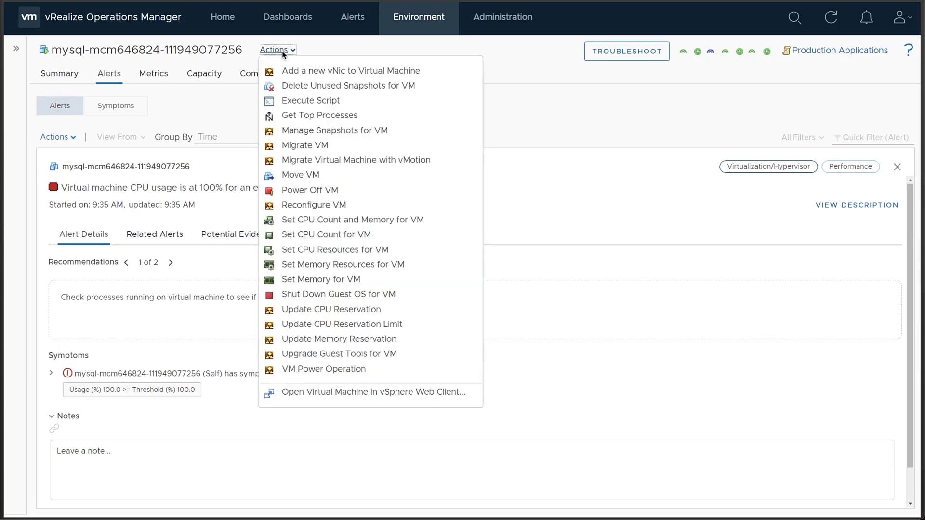
left_click(306, 117)
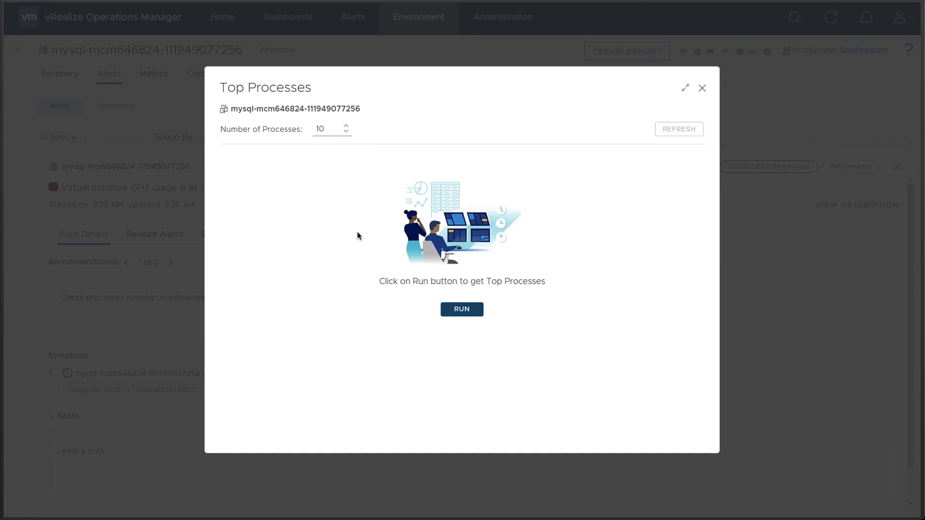
left_click(462, 311)
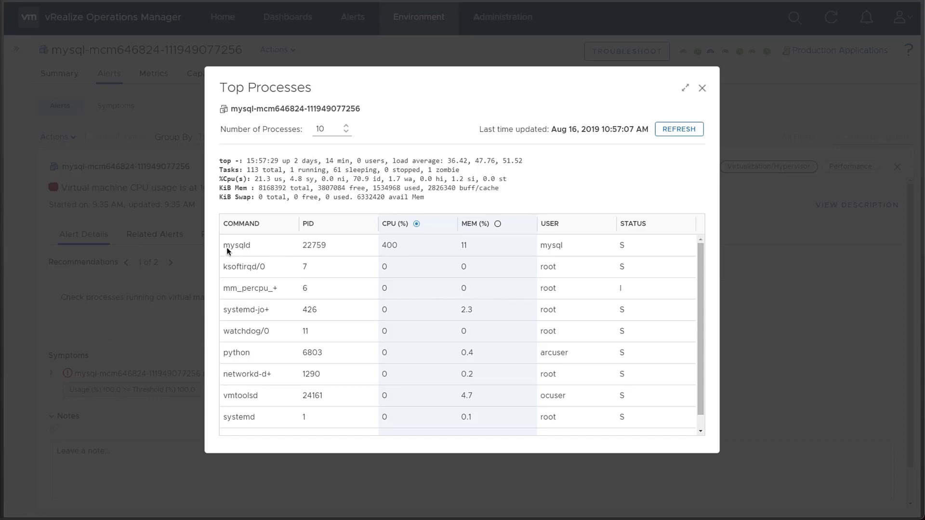
left_click(703, 89)
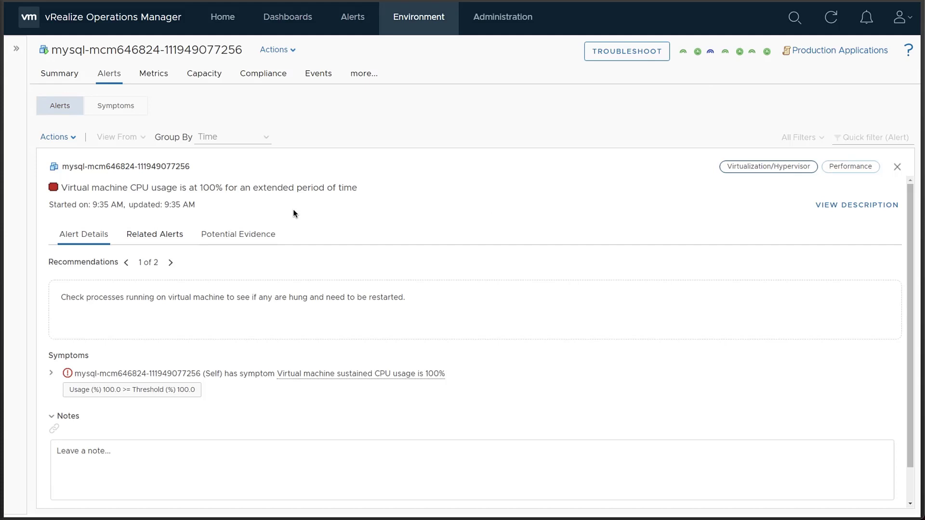
Review the alert's potential evidence, covering events, property changes and anomalous metrics
left_click(238, 241)
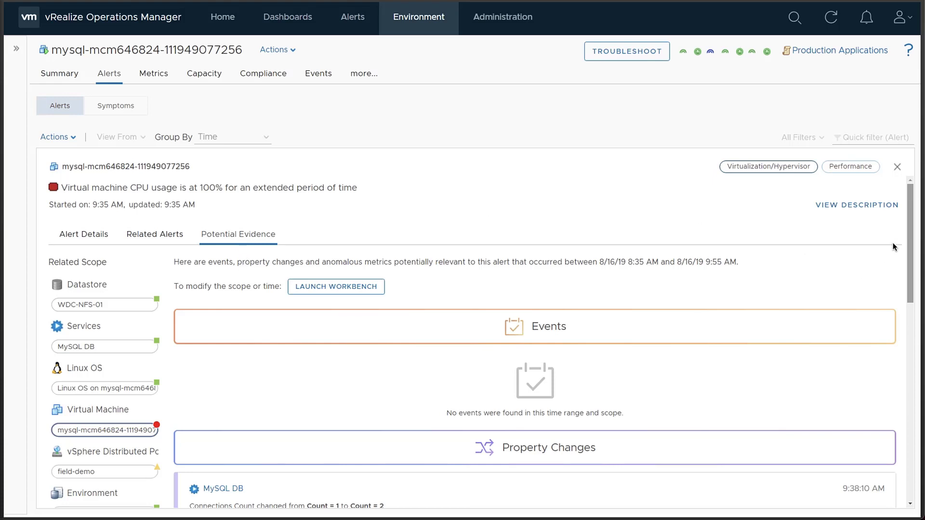
scroll(909, 243, "down", 9)
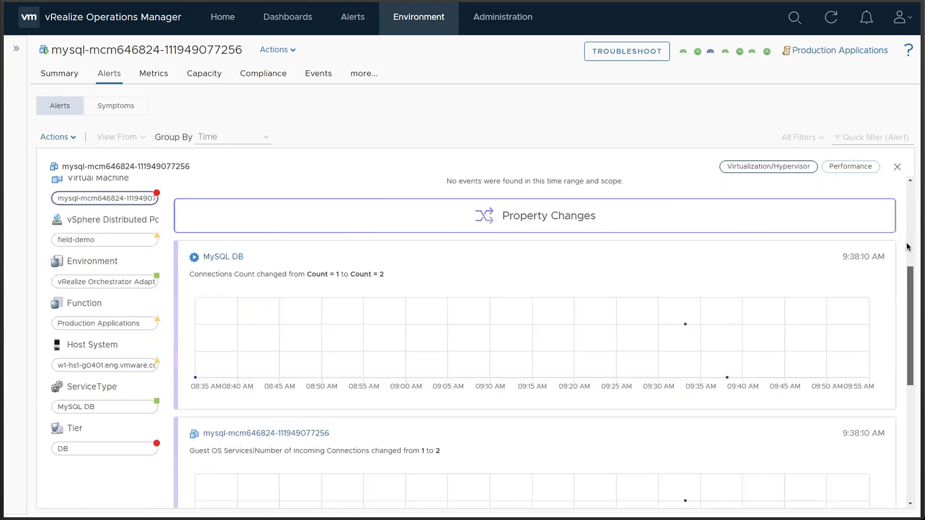
scroll(901, 251, "down", 3)
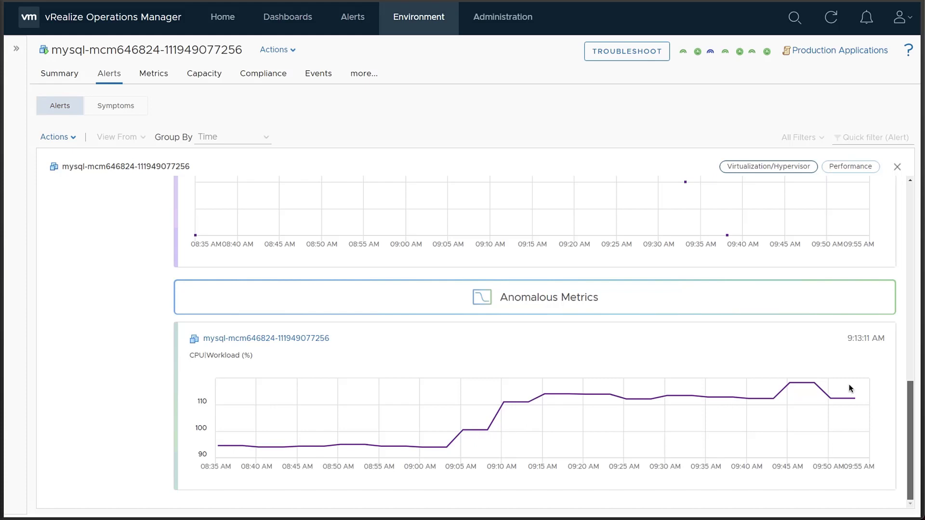
scroll(911, 423, "up", 4)
scroll(910, 423, "up", 4)
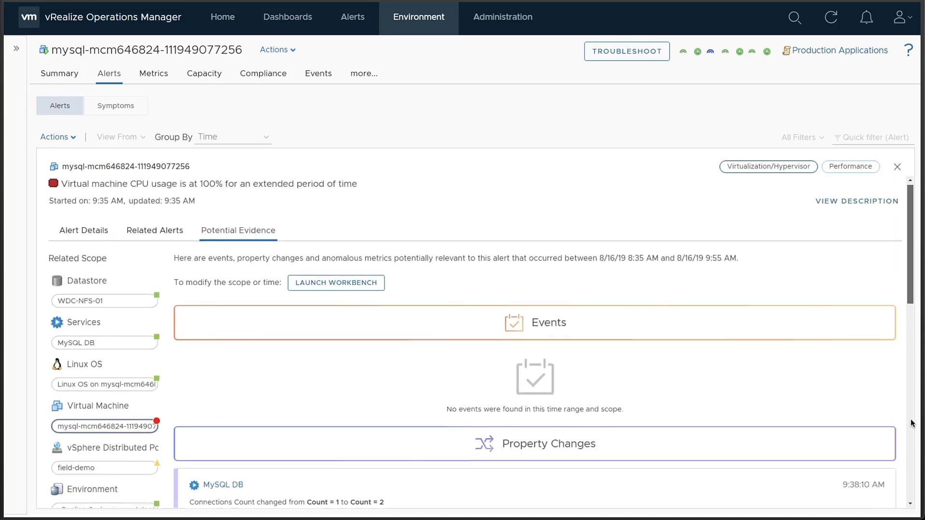
Launch the Troubleshooting Workbench from the alert's potential evidence and set its time range to Last 6 hours
left_click(329, 291)
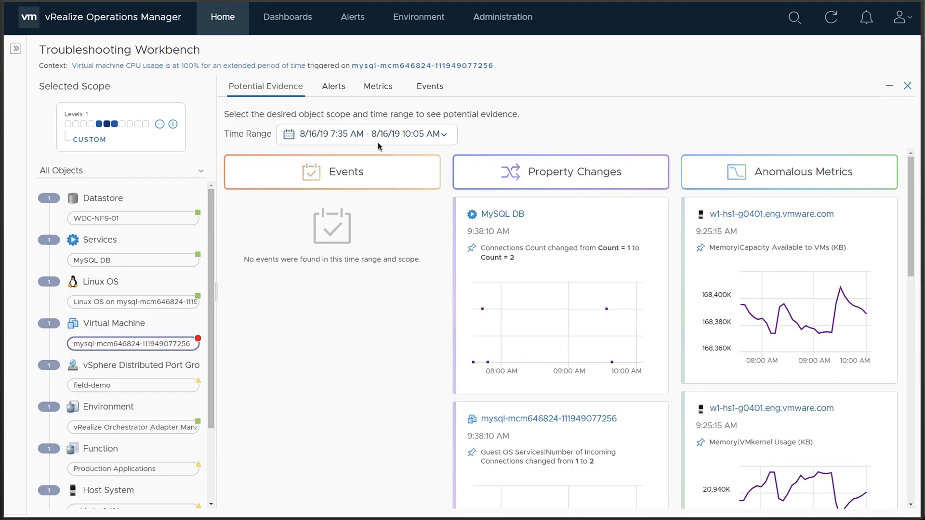
left_click(442, 136)
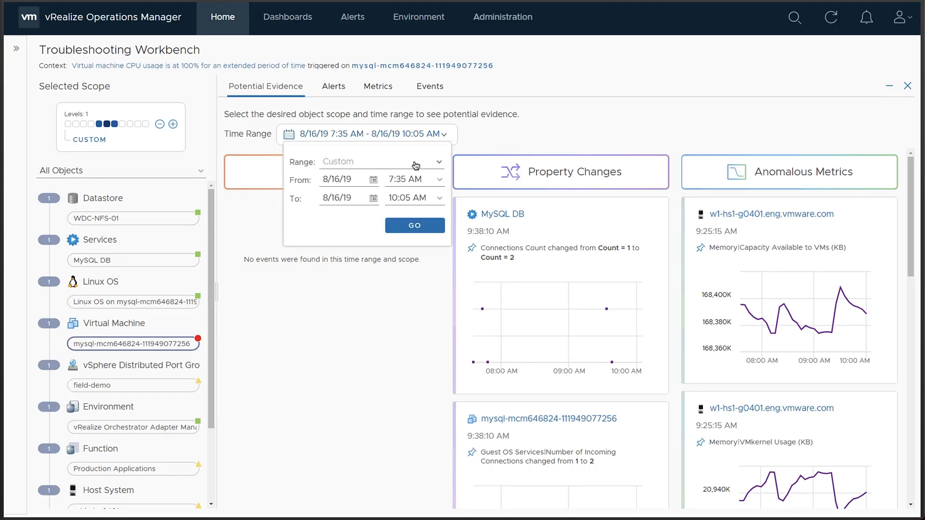
left_click(439, 165)
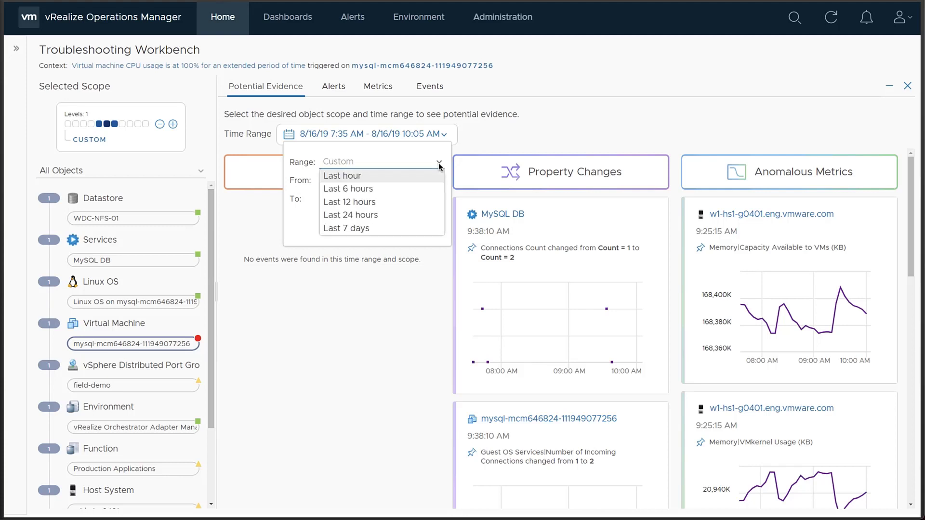
left_click(377, 192)
left_click(409, 230)
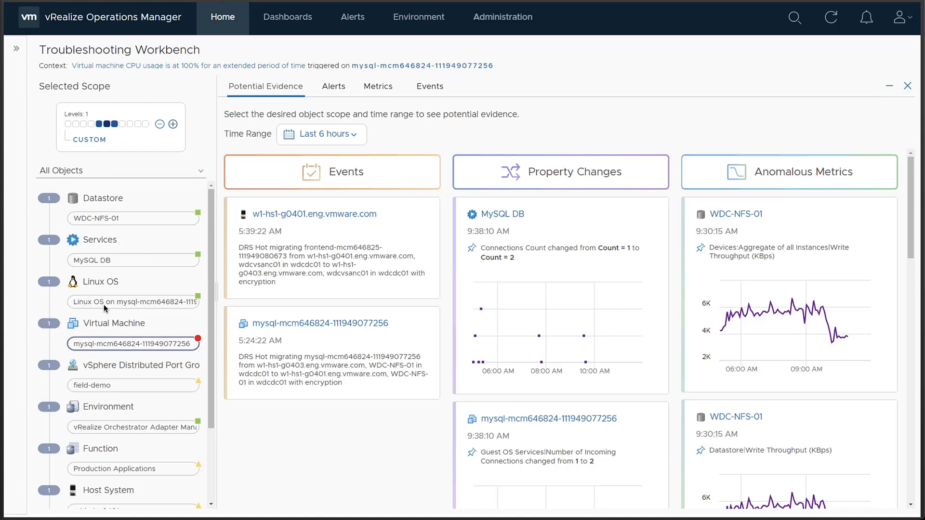
Expand the selected scope to level 2 and pin the Connection count metric of CAS Shopping Cart DB
left_click(173, 124)
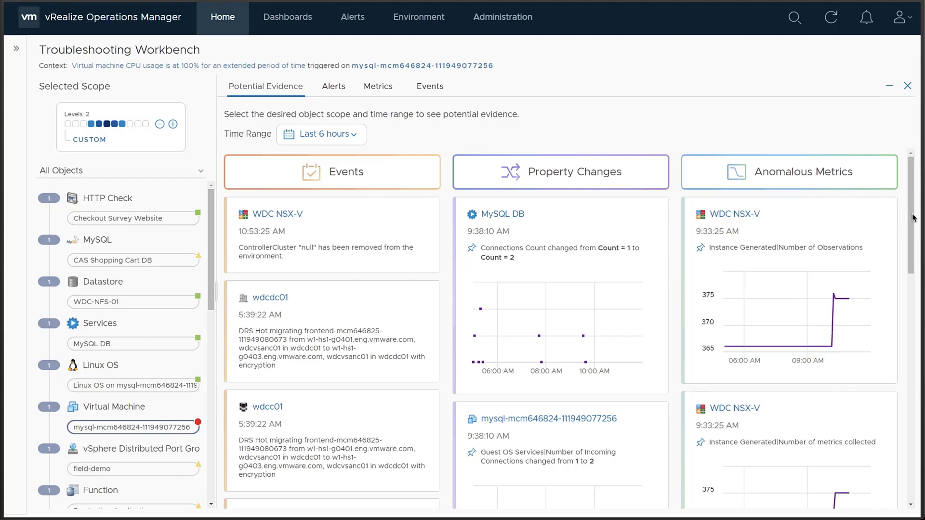
scroll(912, 220, "down", 10)
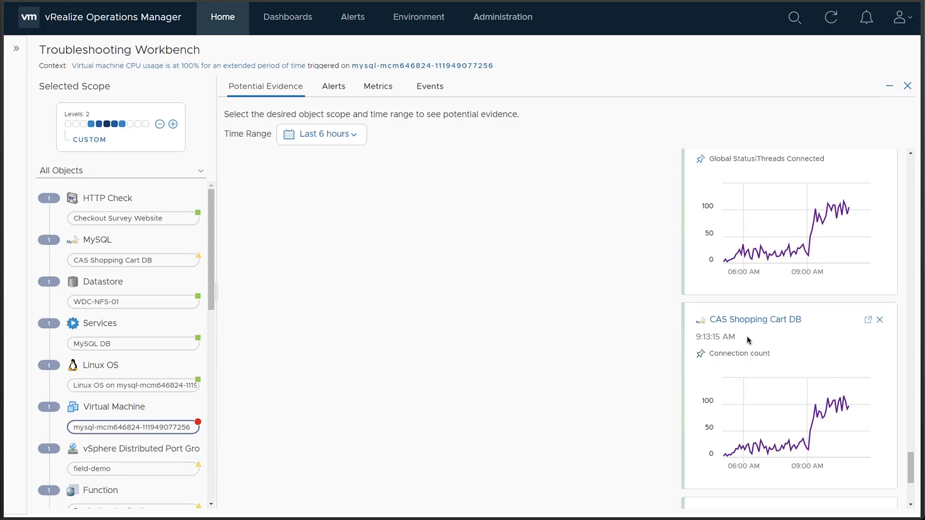
left_click(701, 355)
Chart the virtual machine's CPU|Usage (%) and CPU|Demand (%) utilization metrics alongside the pinned Connection count metric
left_click(380, 89)
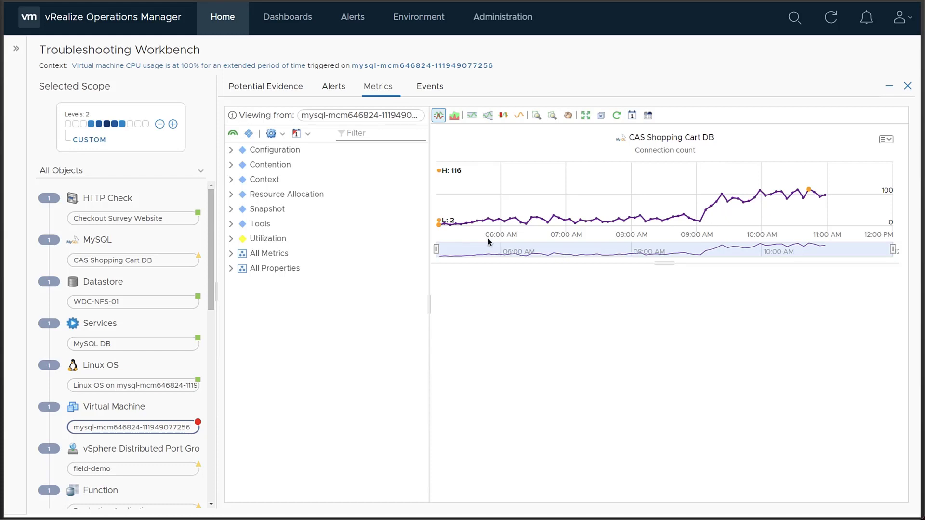
left_click(231, 240)
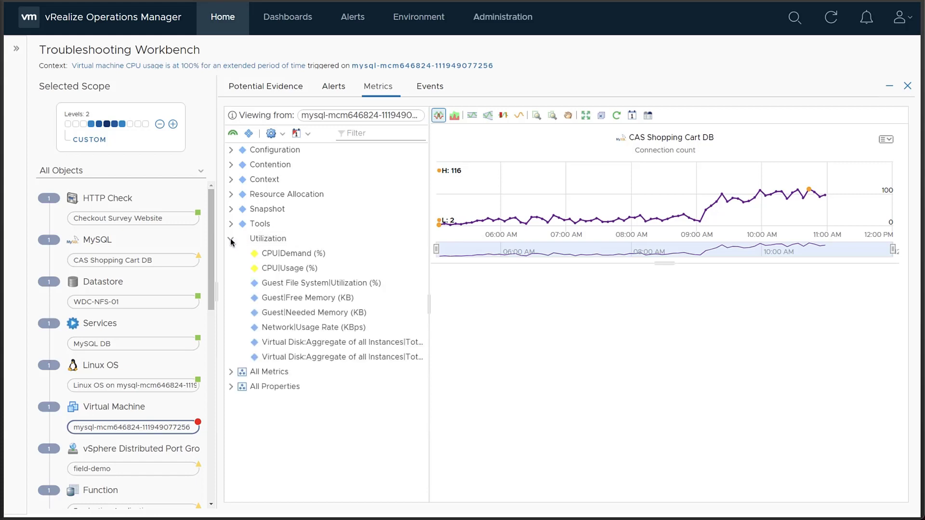
left_click(299, 270)
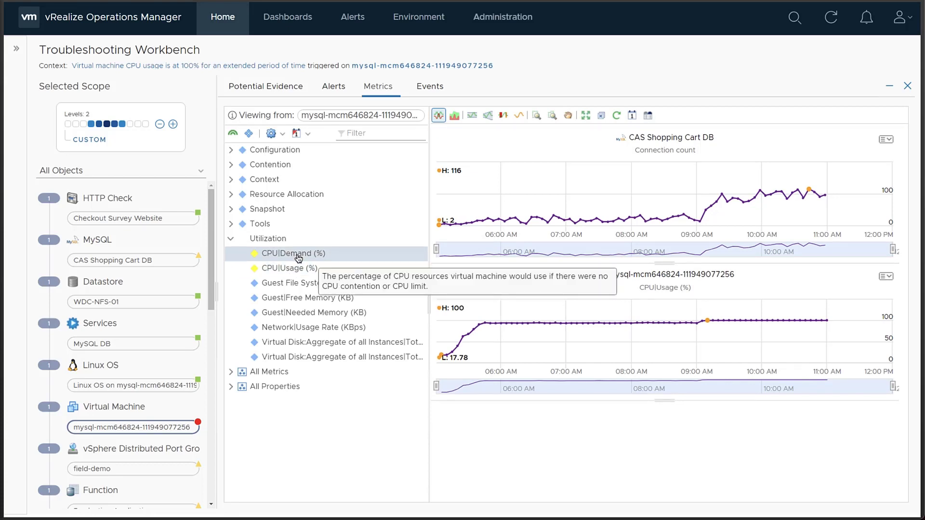
left_click(298, 255)
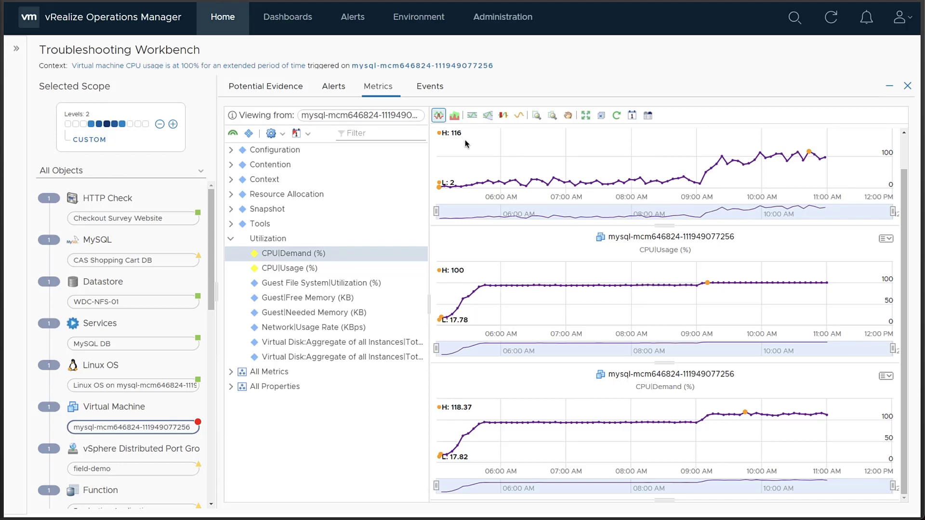
Open the mysql virtual machine's page and run Set CPU Count for VM with 6 CPUs and Power Off Allowed
left_click(391, 66)
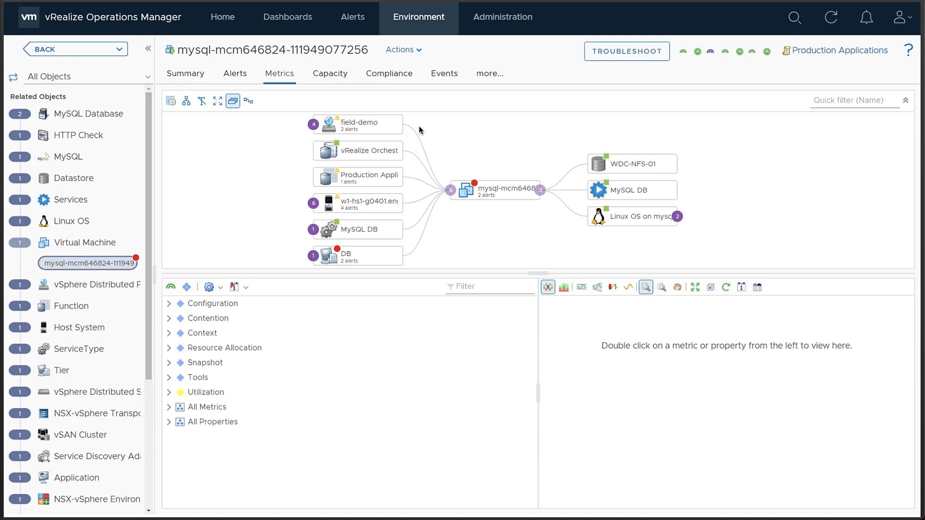
left_click(417, 52)
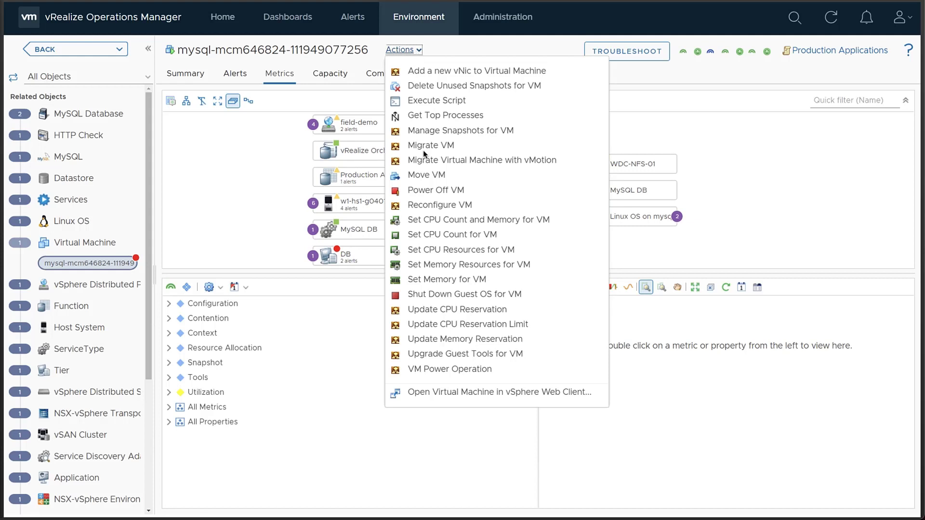
left_click(469, 238)
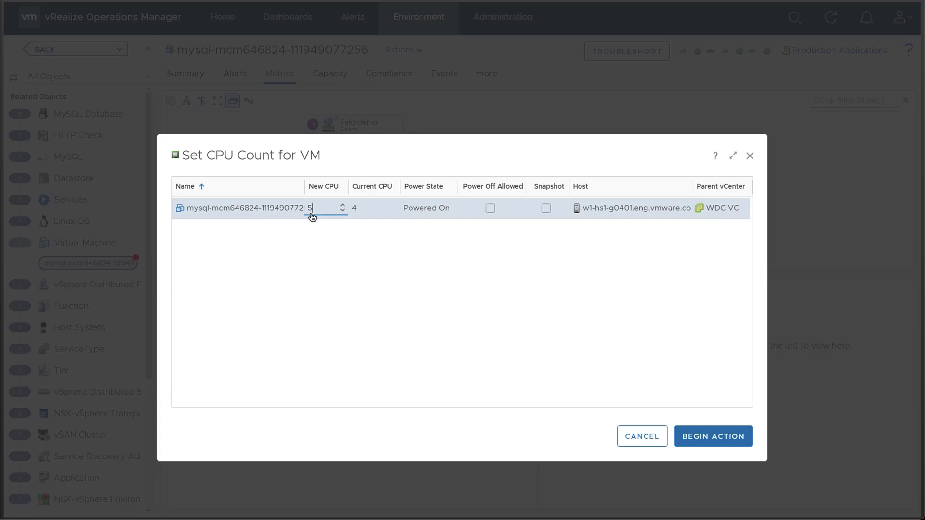
left_click(342, 205)
left_click(490, 208)
left_click(699, 440)
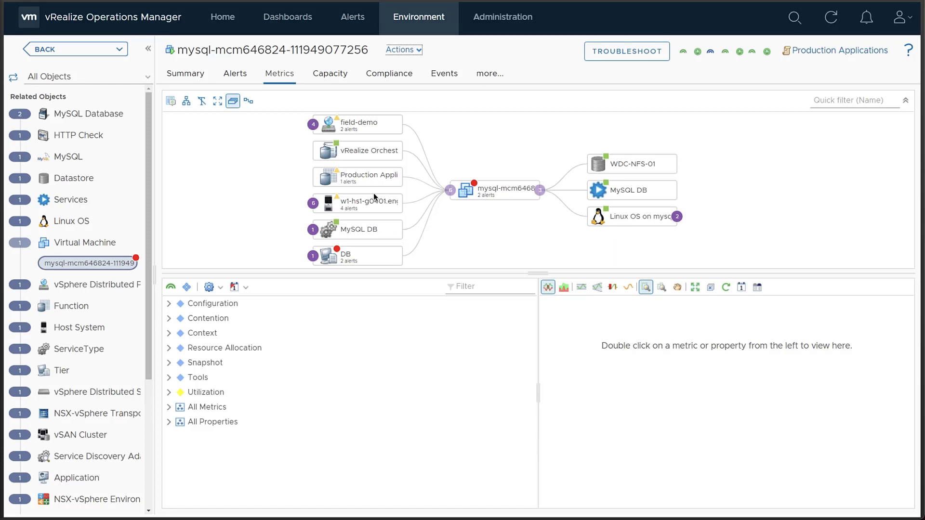
Check the mysql virtual machine's CPU alert and start troubleshooting the machine to review its potential evidence
left_click(235, 76)
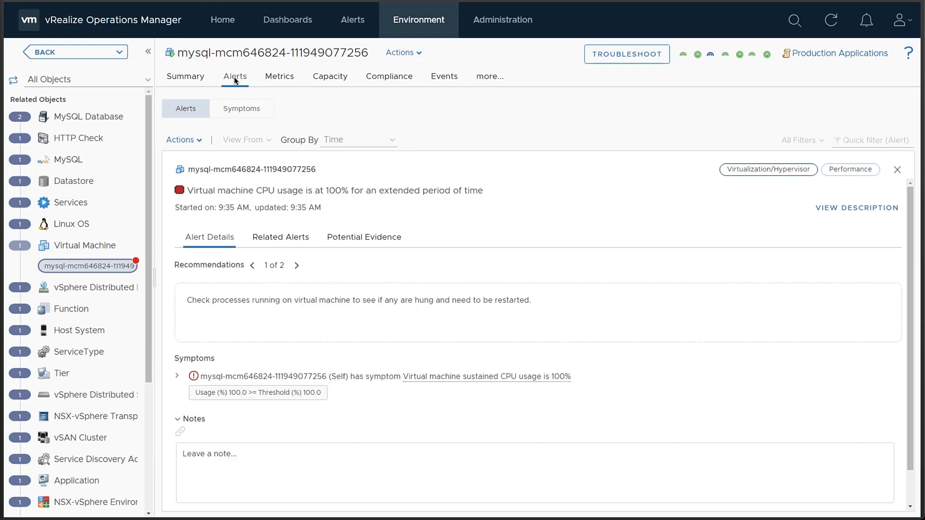
left_click(627, 56)
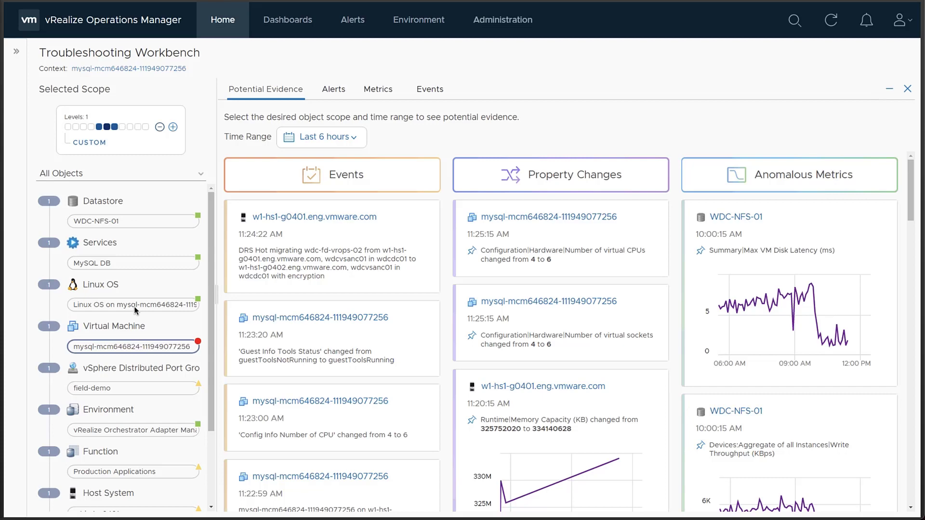
Narrow the selected scope to level 0, pin the virtual machine's anomalous Guest|CPU Queue metric and view its metric chart
left_click(160, 127)
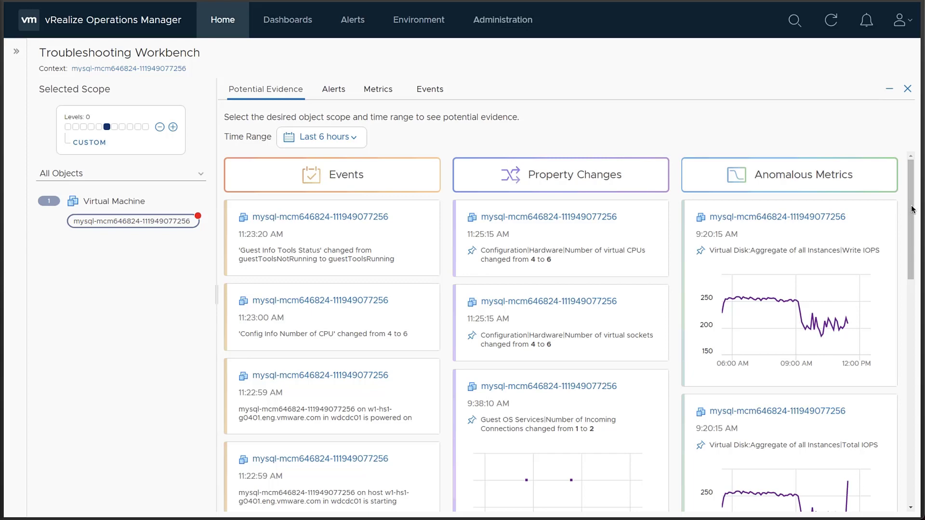
scroll(912, 206, "down", 10)
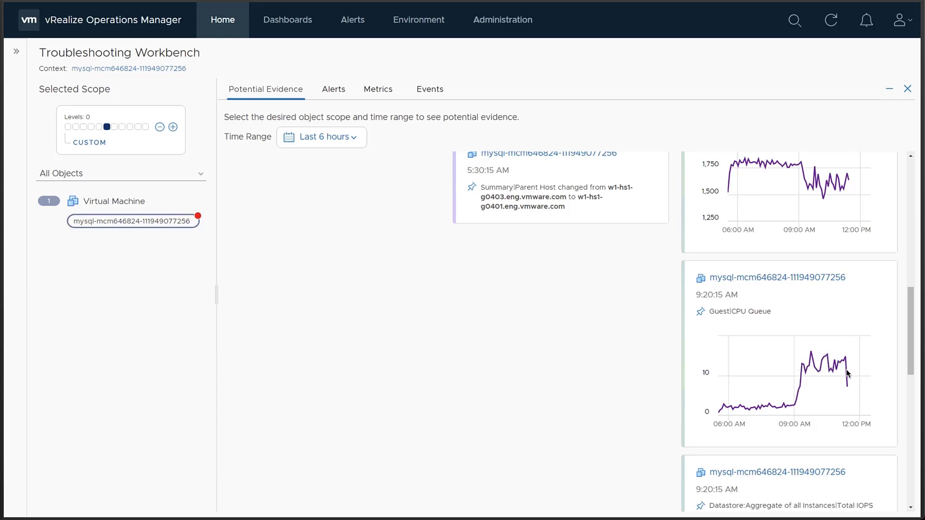
left_click(701, 313)
left_click(379, 92)
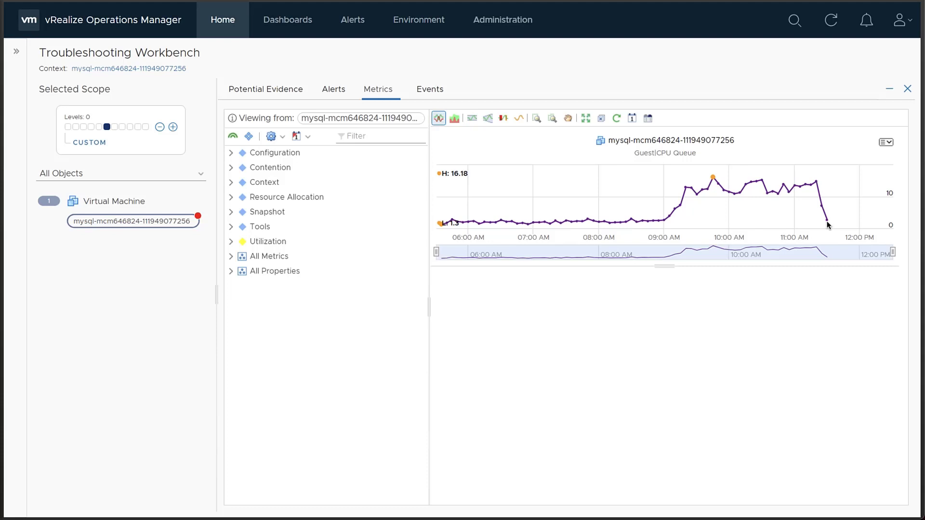
Correlate Guest|CPU Queue with all self-metrics and pin the correlated CPU|Demand (%) and Datastore|Write IOPS metrics to the charts
left_click(888, 143)
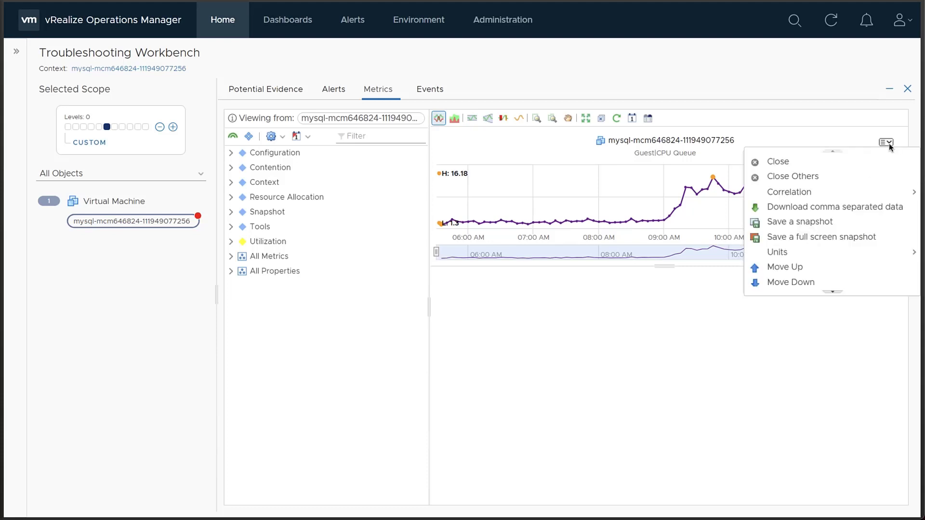
mouse_move(813, 194)
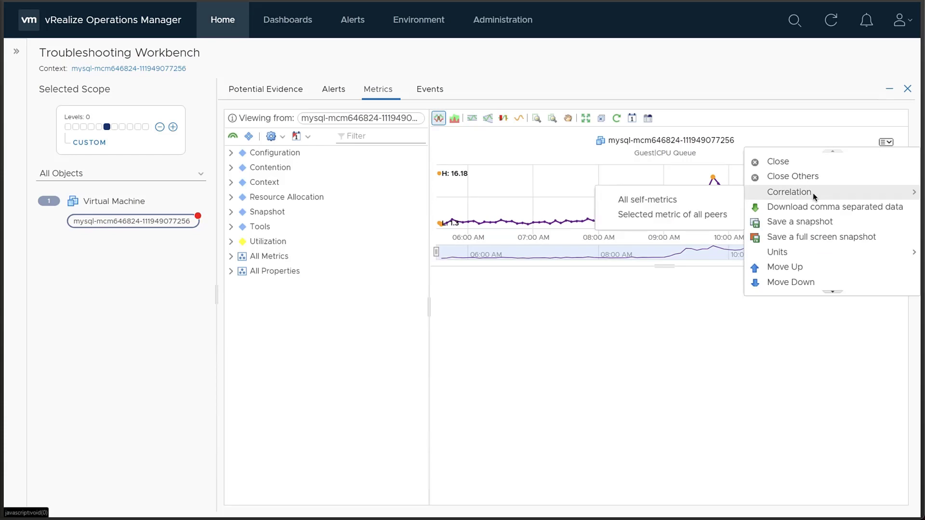
left_click(681, 199)
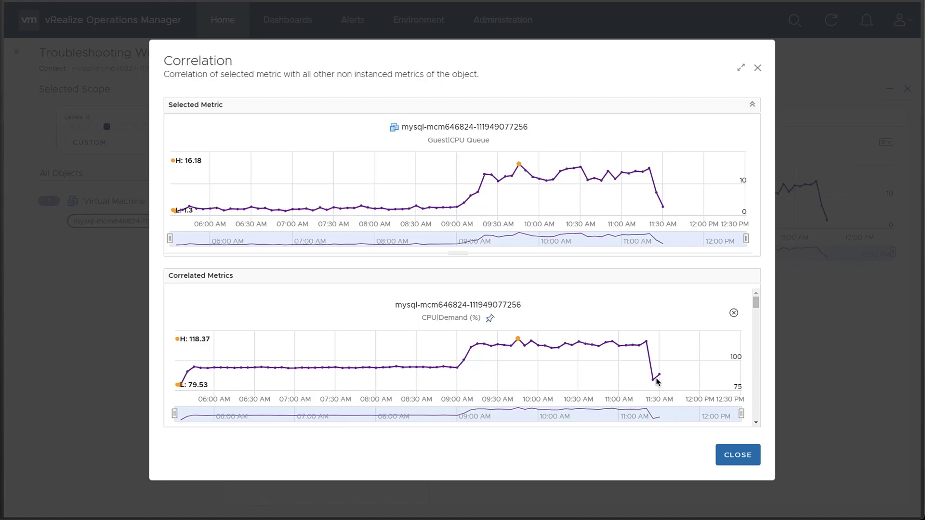
left_click(492, 318)
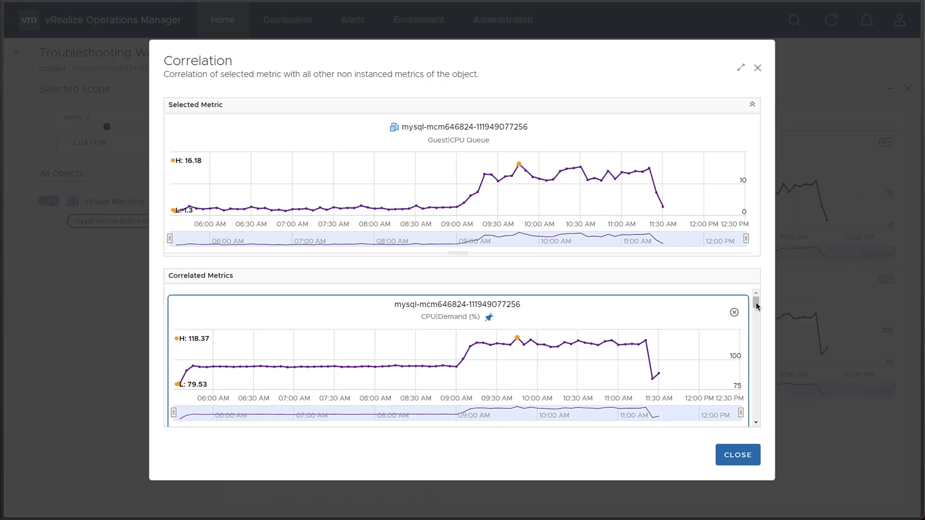
scroll(687, 341, "down", 2)
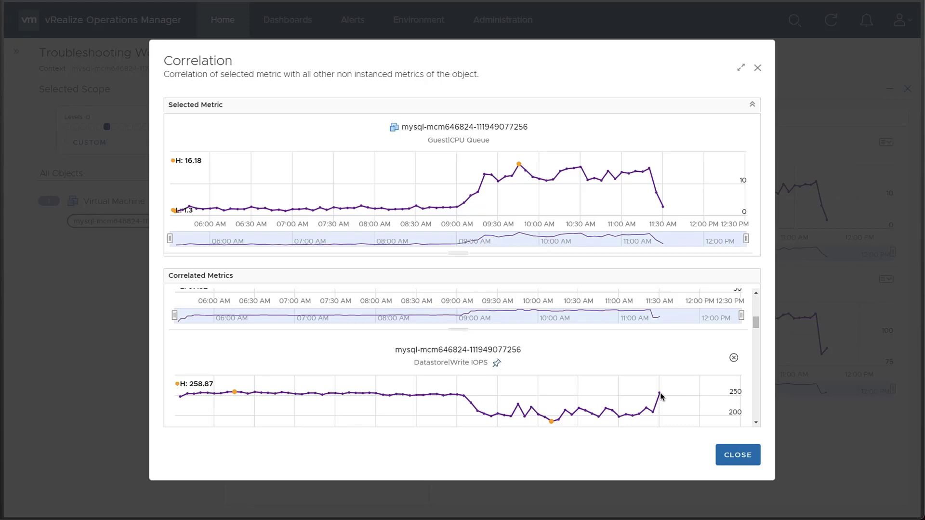
left_click(497, 364)
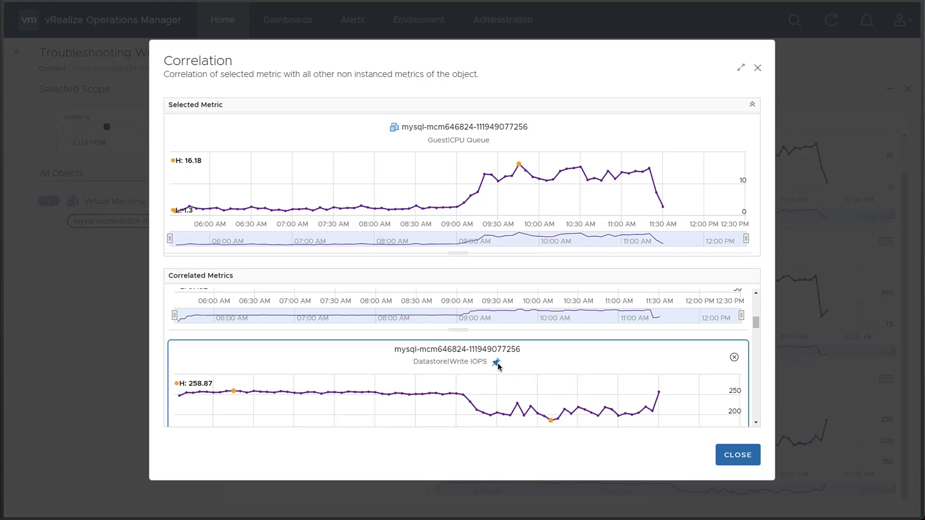
left_click(736, 455)
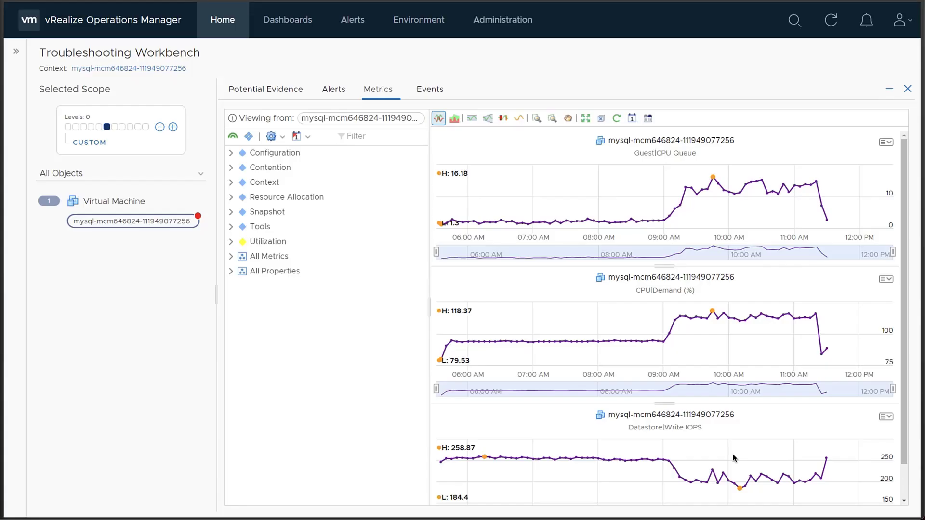